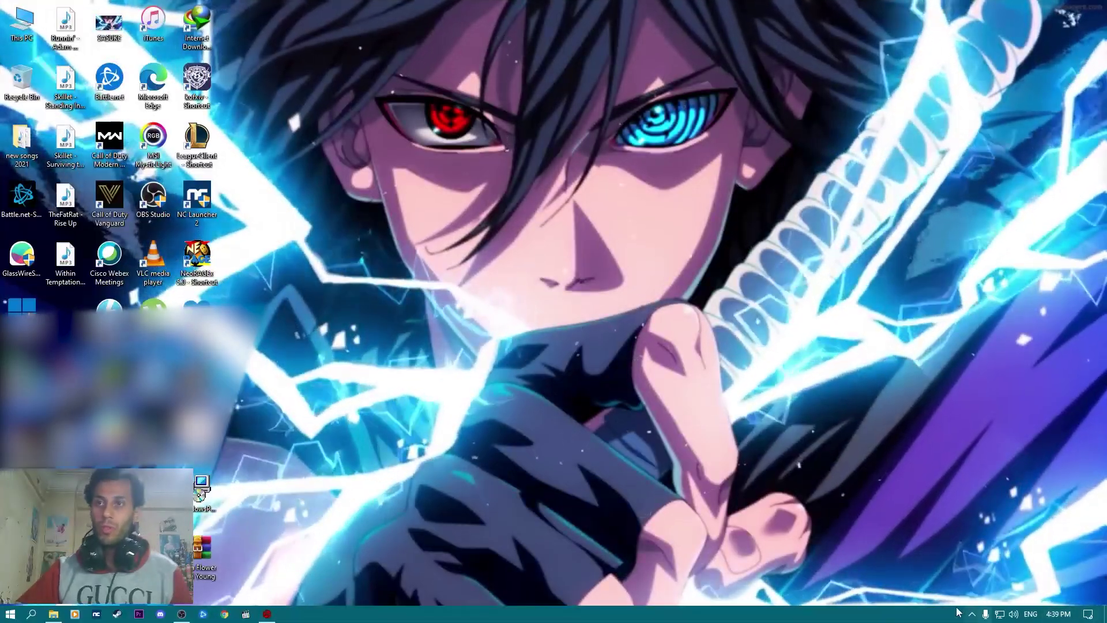
# Step: Open NVIDIA Control Panel and view the Configure Surround, PhysX page
pyautogui.click(972, 613)
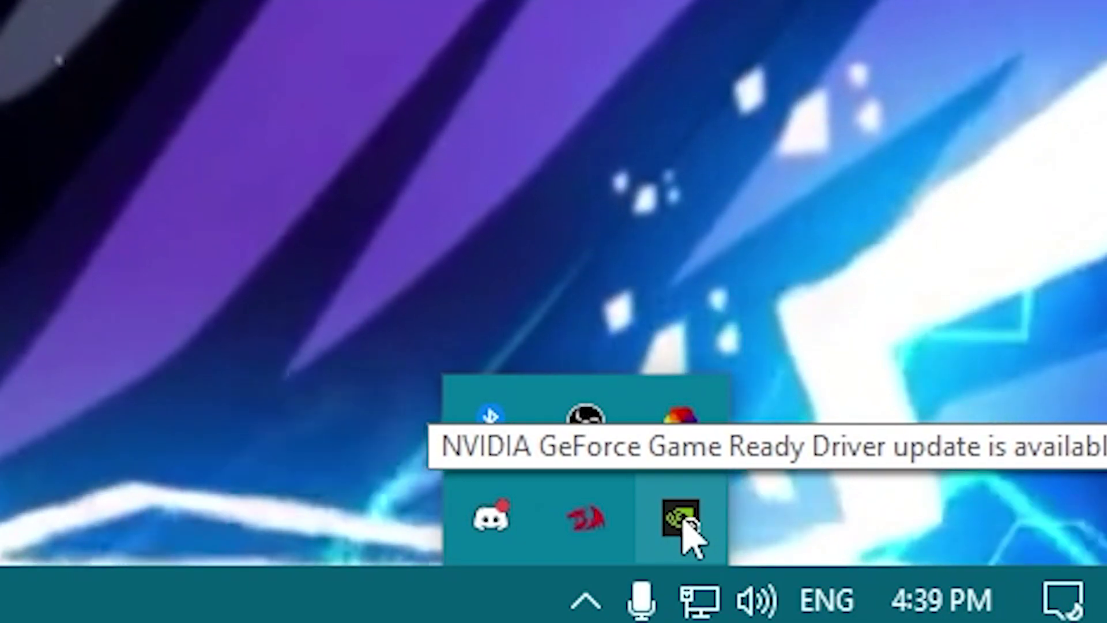
pyautogui.rightClick(682, 521)
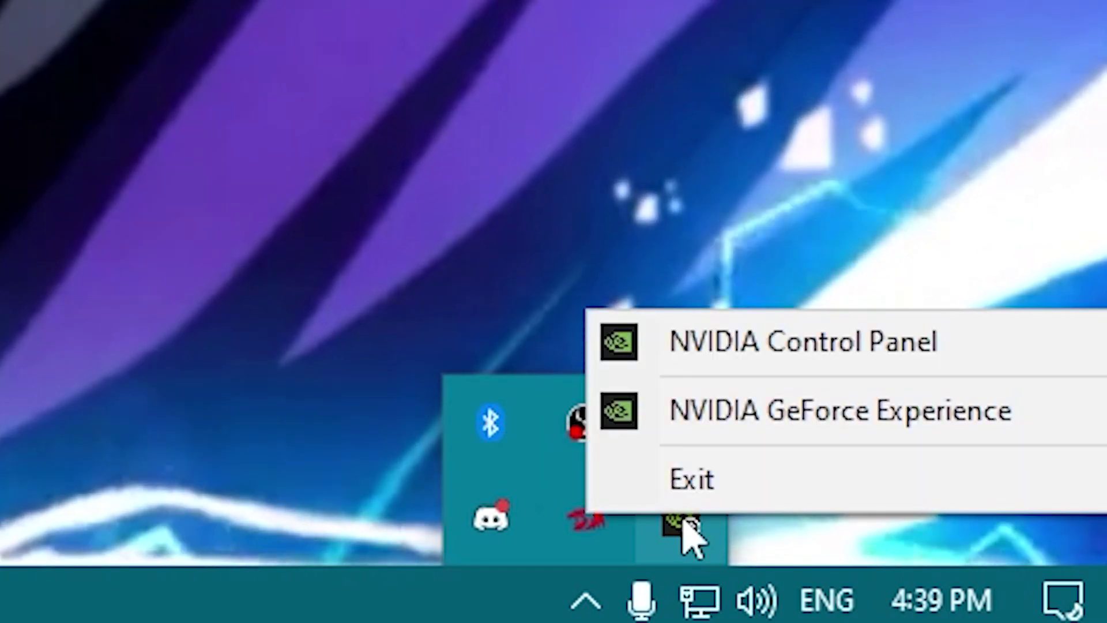
pyautogui.click(766, 346)
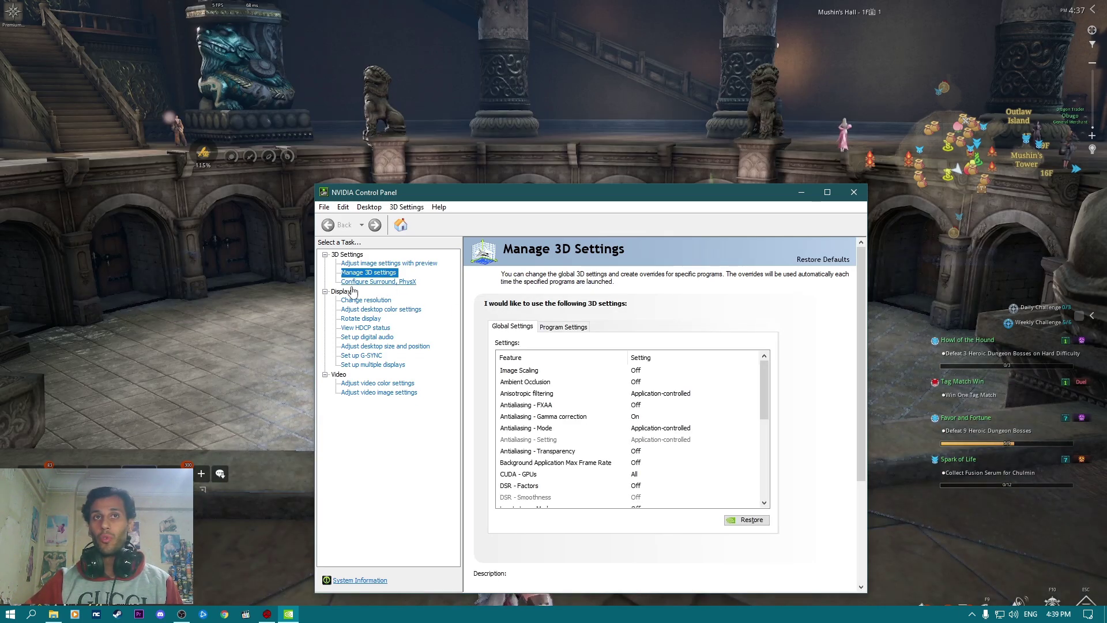
pyautogui.click(409, 283)
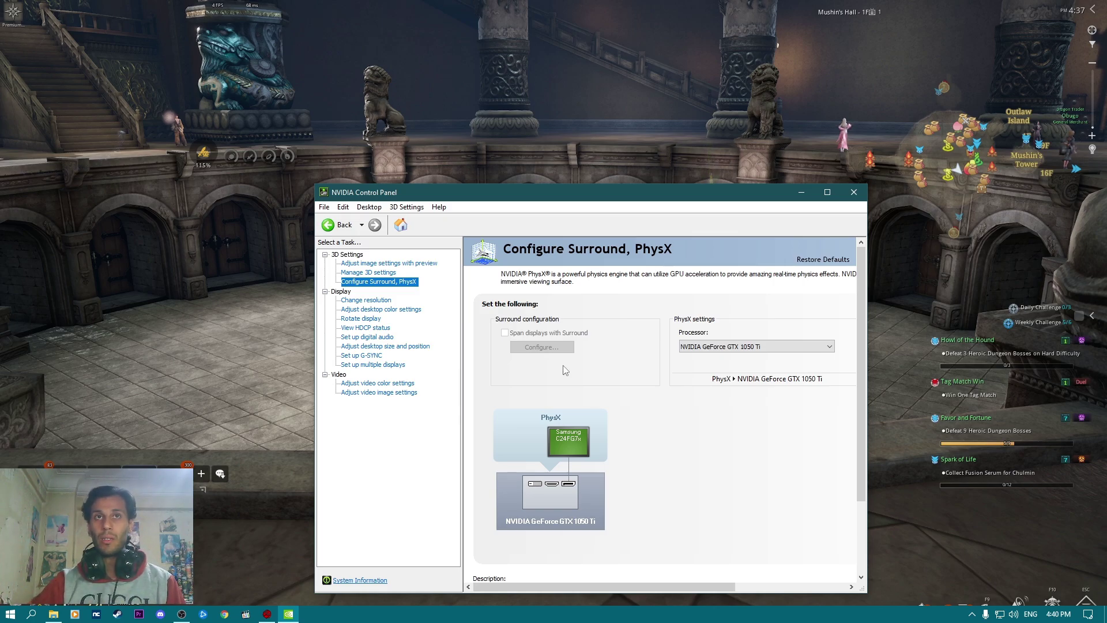
# Step: Add Blade & Soul by bloodlust(x64) as a program to customize in the program-specific 3D settings
pyautogui.click(385, 273)
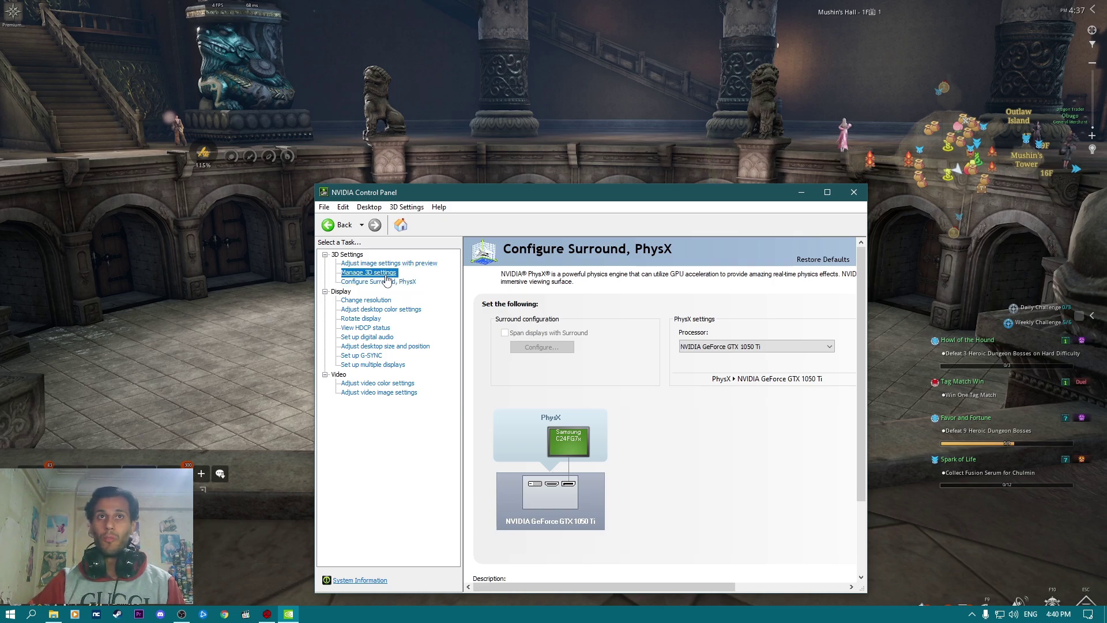
pyautogui.click(568, 327)
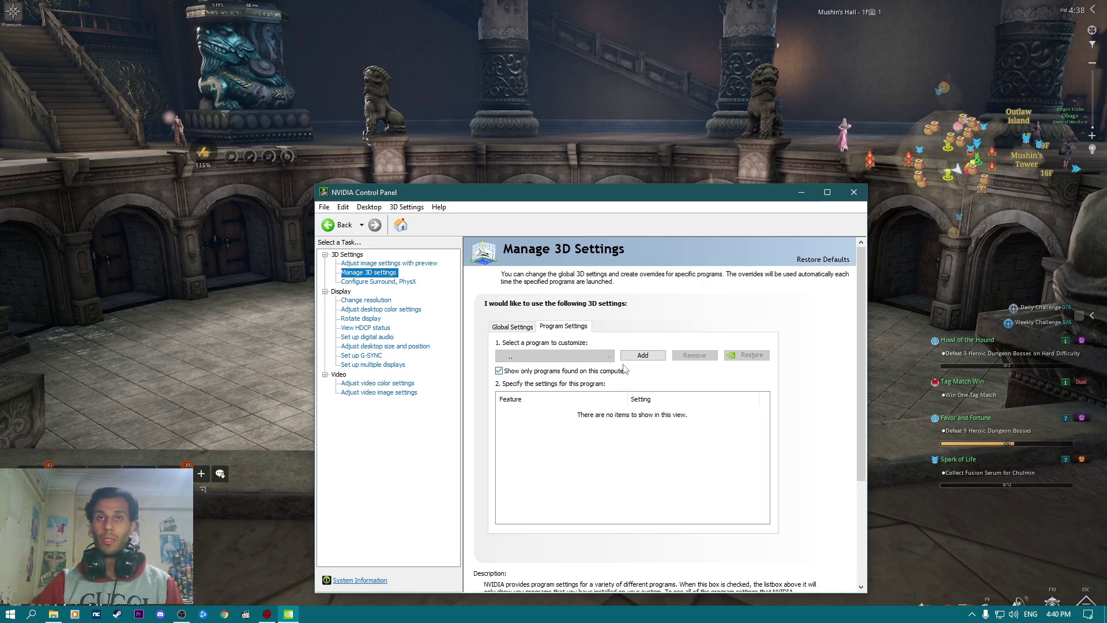
pyautogui.click(641, 355)
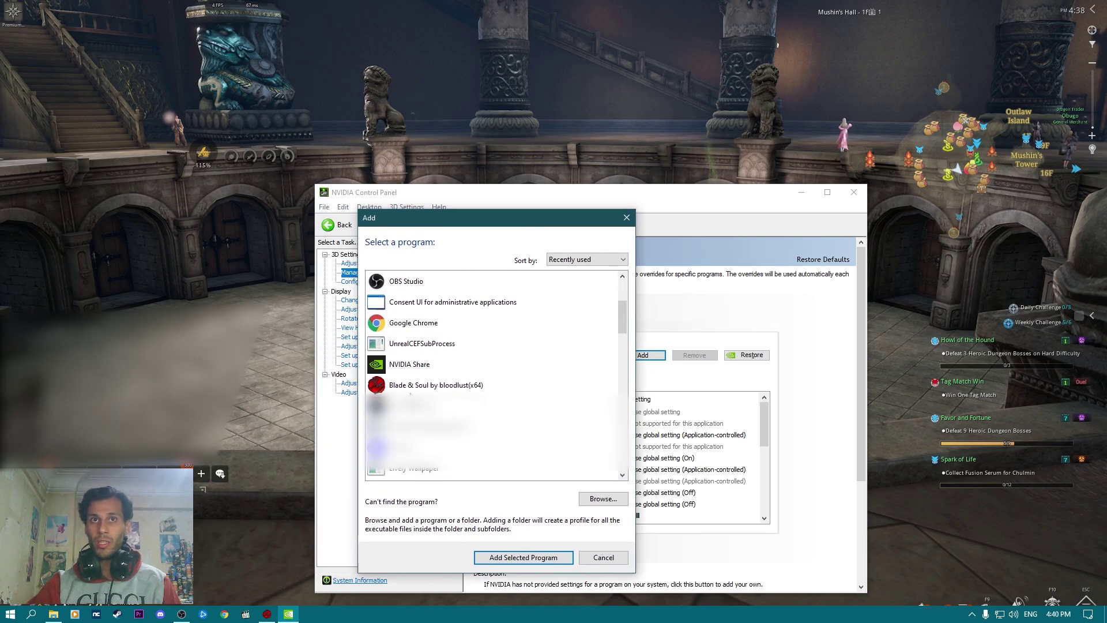
pyautogui.click(428, 387)
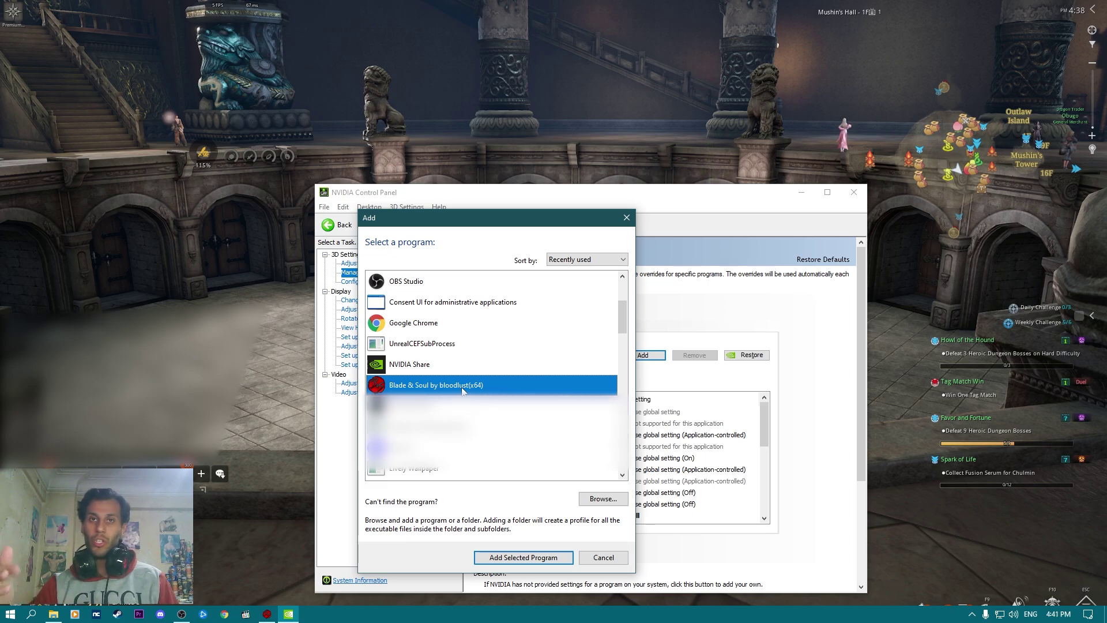
pyautogui.click(523, 557)
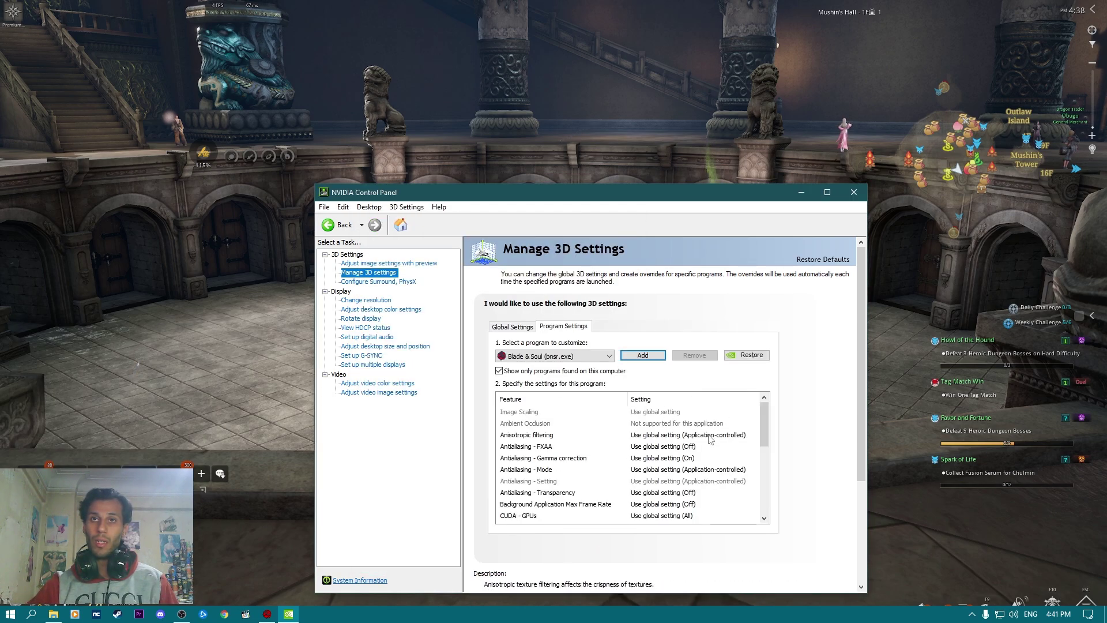
# Step: Set CUDA - GPUs for Blade & Soul to use the NVIDIA GeForce GTX 1050 Ti instead of the global setting
pyautogui.scroll(-8, 692, 461)
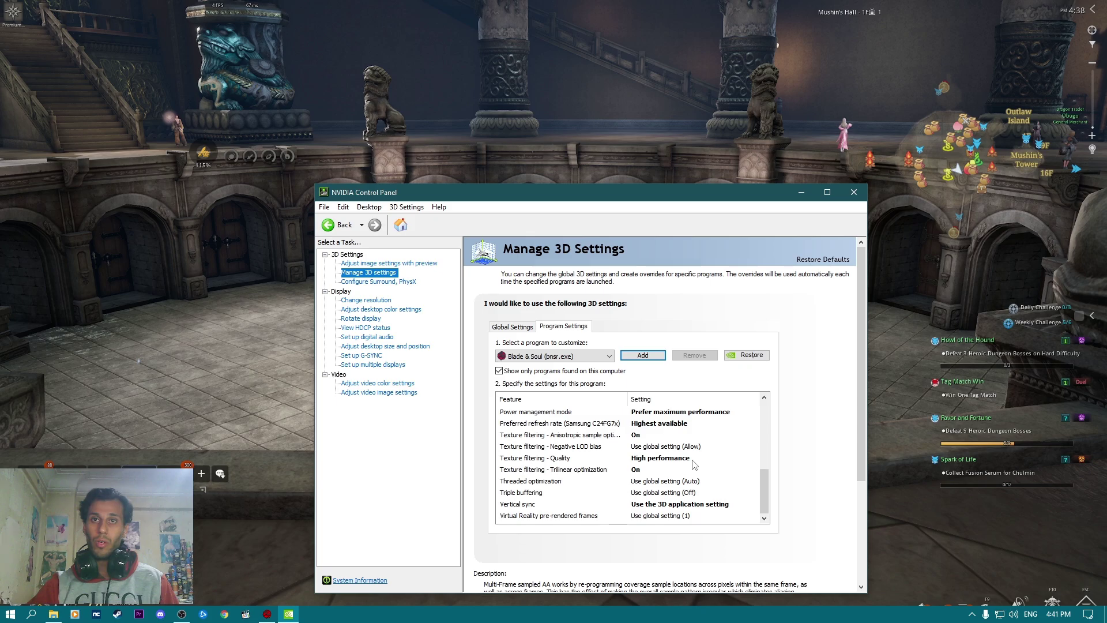
pyautogui.scroll(8, 694, 465)
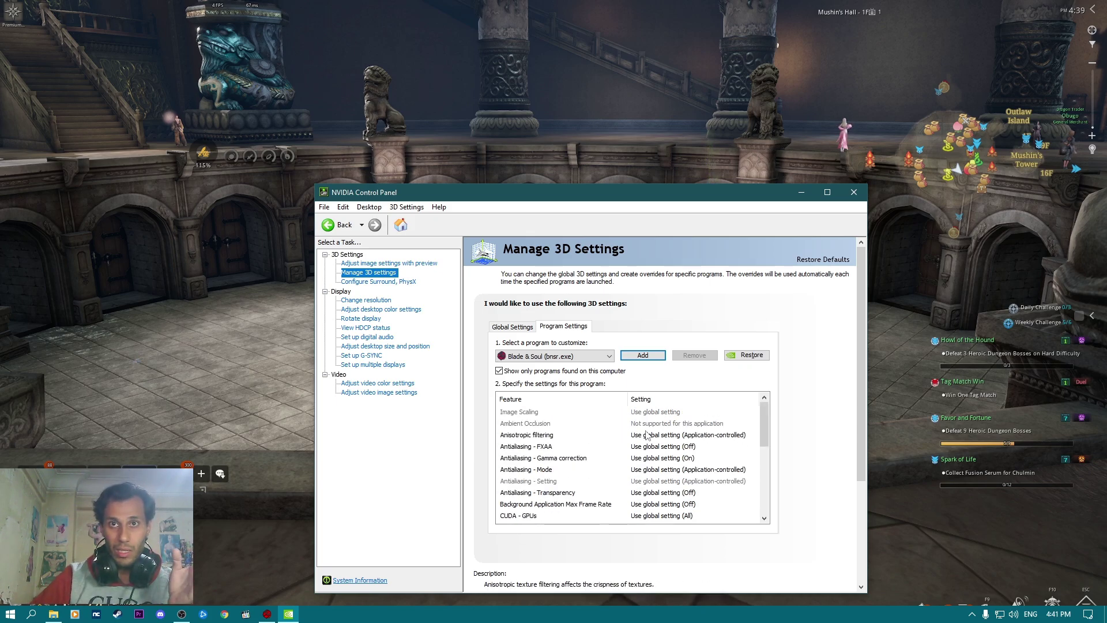
pyautogui.scroll(-1, 594, 431)
pyautogui.scroll(1, 626, 474)
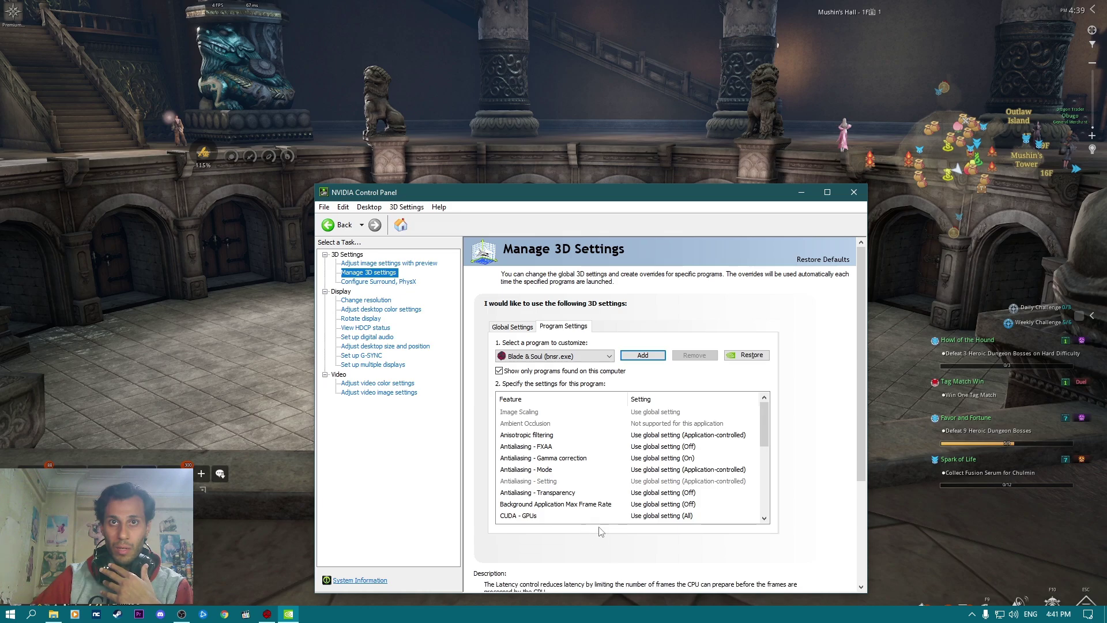
pyautogui.scroll(-1, 663, 495)
pyautogui.click(669, 480)
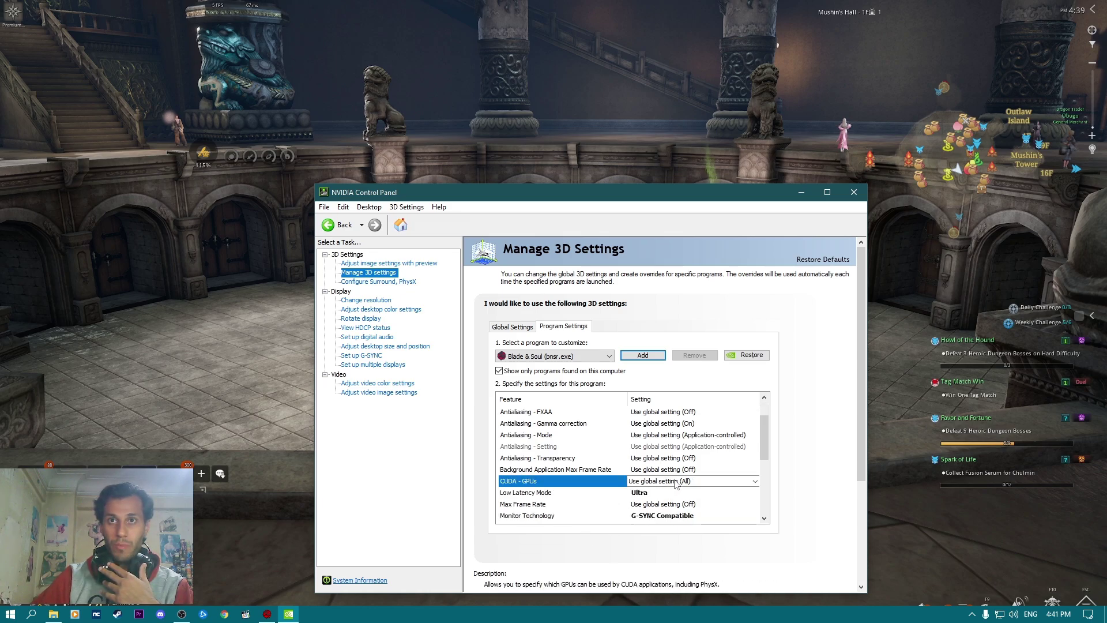
pyautogui.click(675, 482)
pyautogui.click(675, 491)
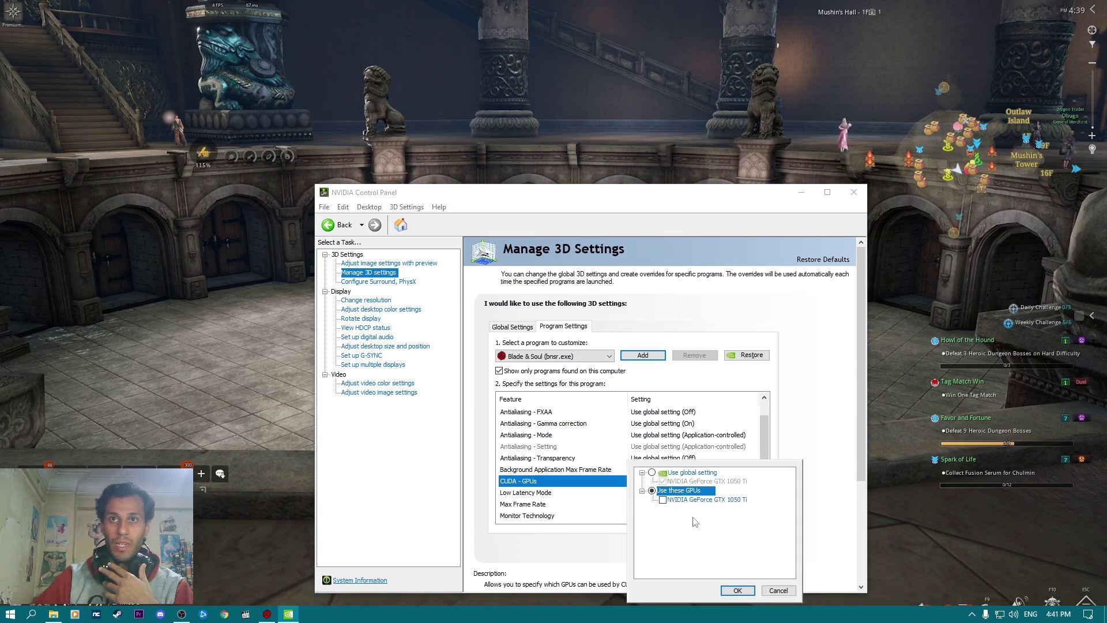
pyautogui.click(662, 500)
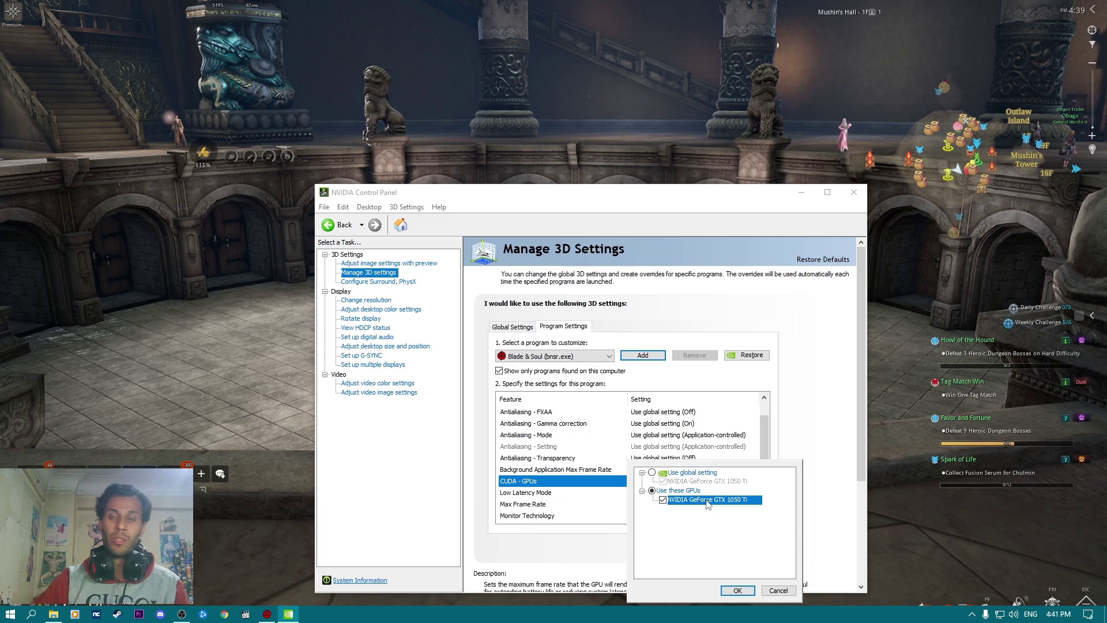
pyautogui.click(736, 590)
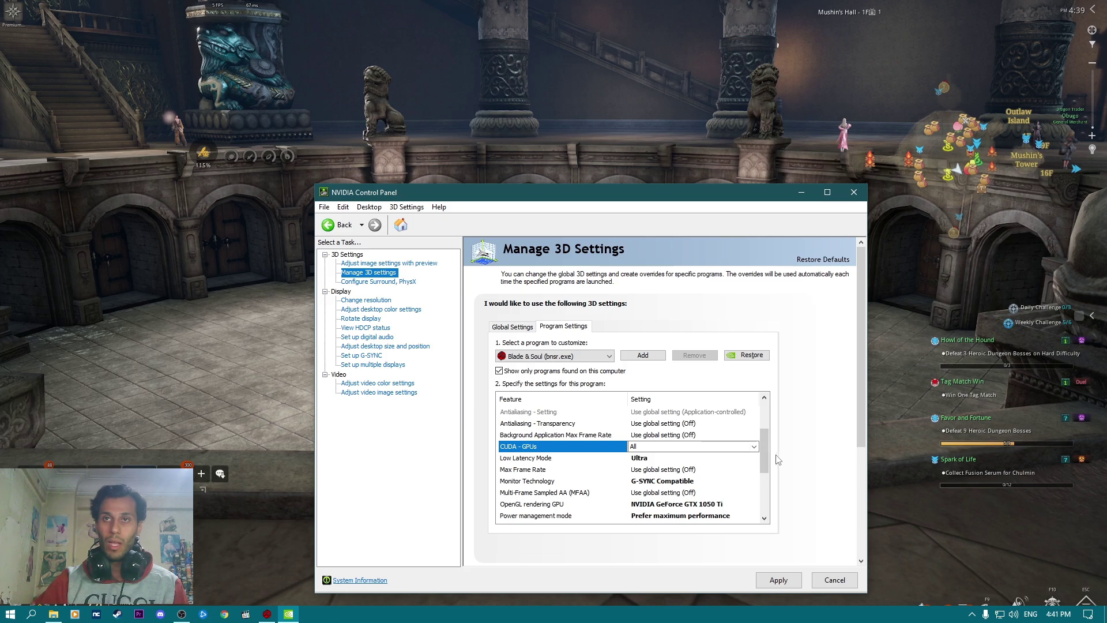
# Step: Set Texture filtering - Quality to High performance for Blade & Soul, apply the program settings and close the control panel
pyautogui.moveTo(766, 450); pyautogui.dragTo(765, 475)
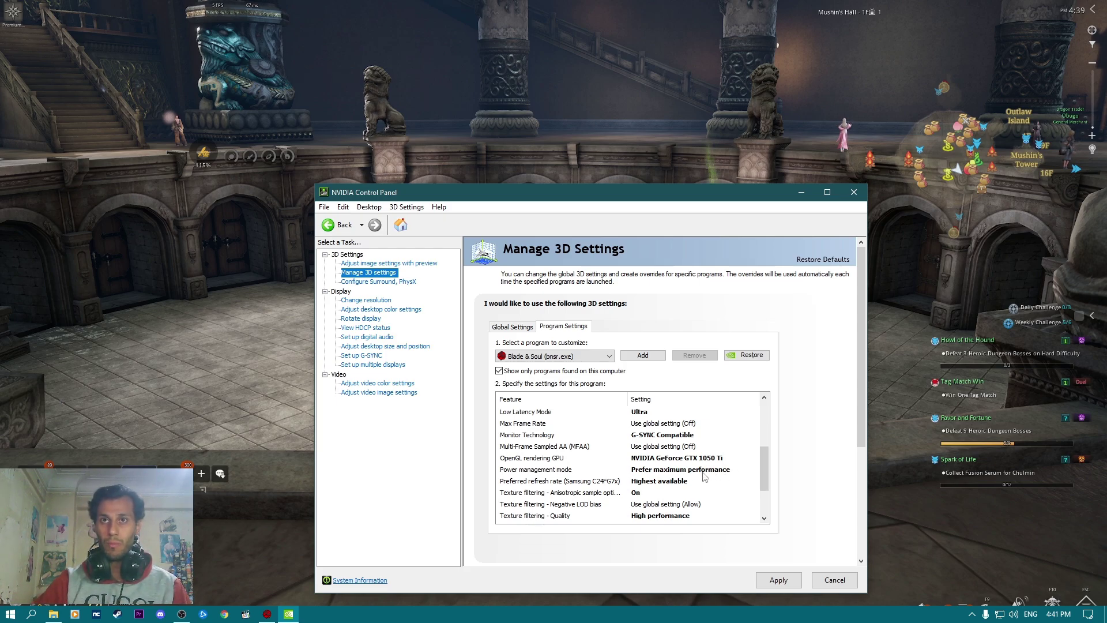
pyautogui.scroll(-2, 767, 483)
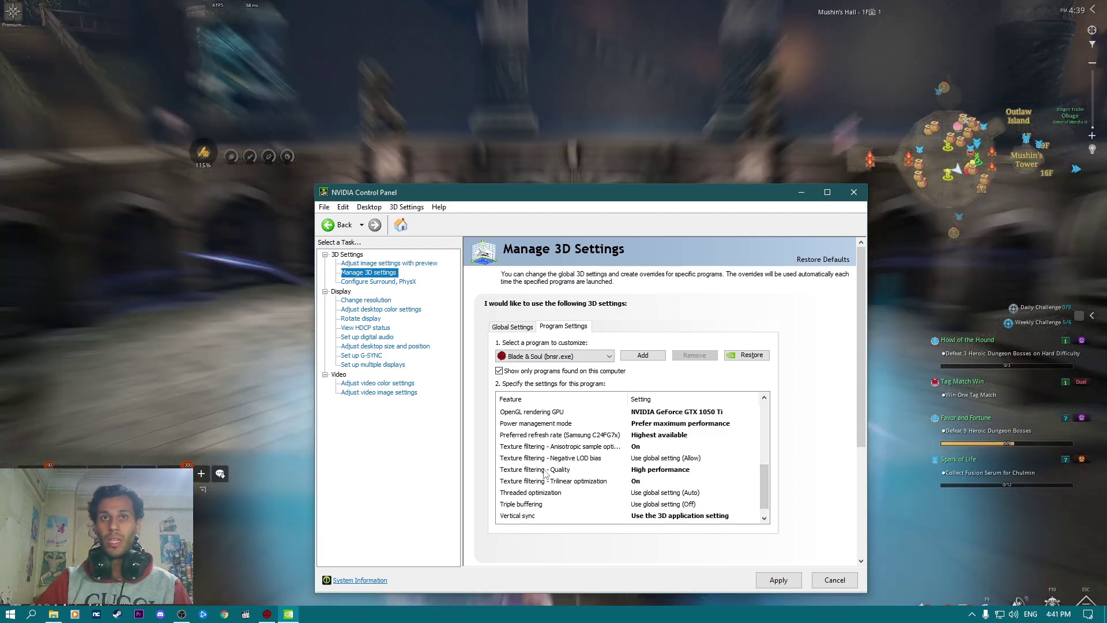
pyautogui.click(686, 473)
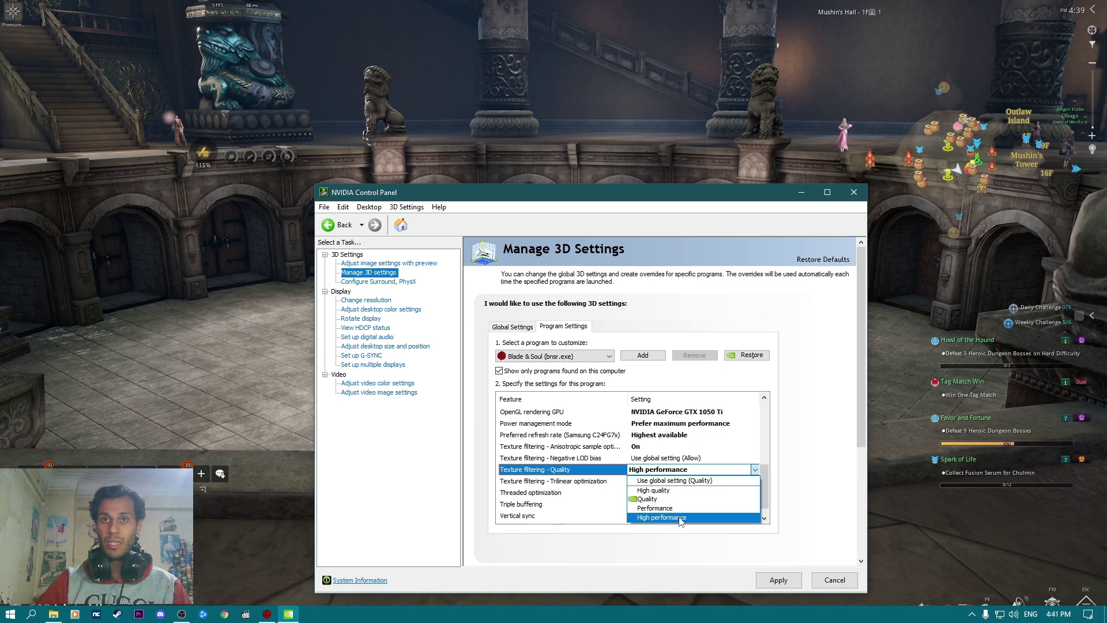
pyautogui.click(681, 517)
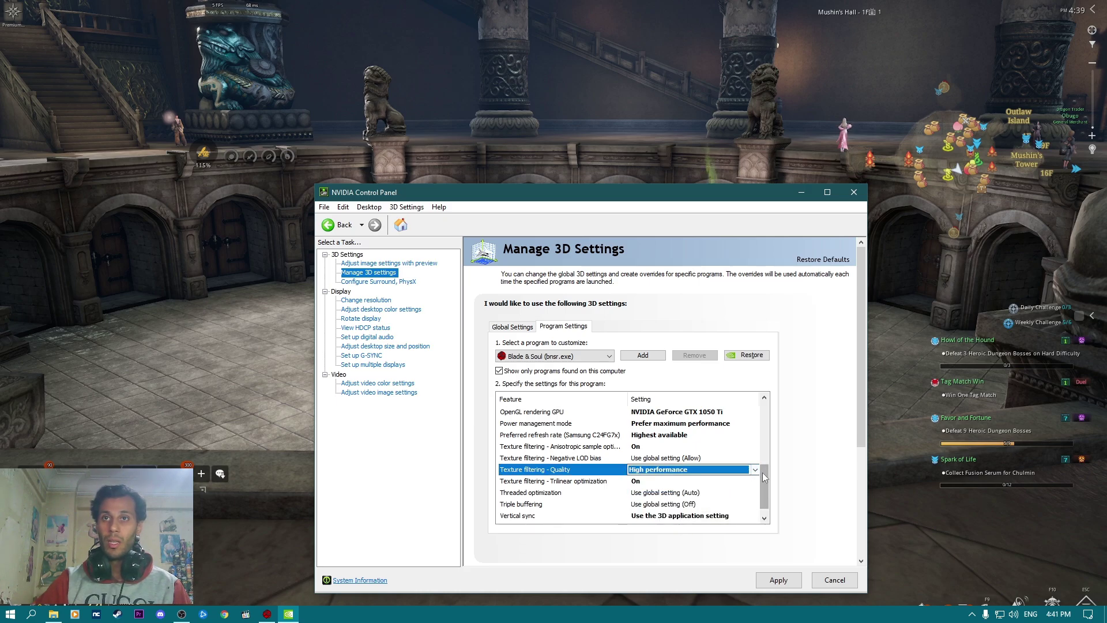
pyautogui.scroll(-1, 744, 478)
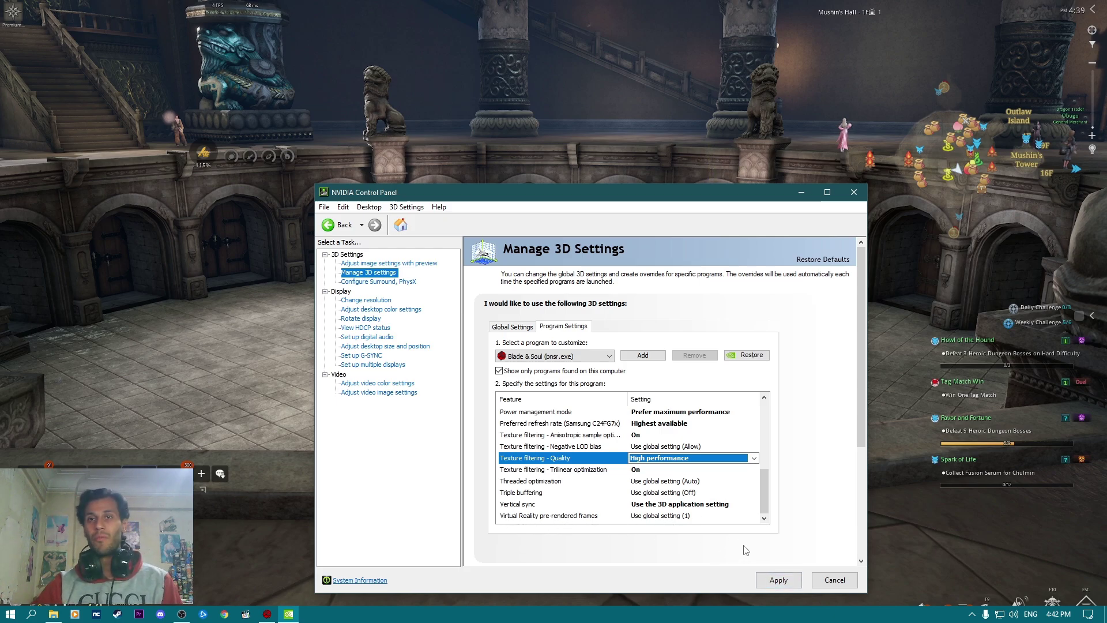
pyautogui.click(769, 588)
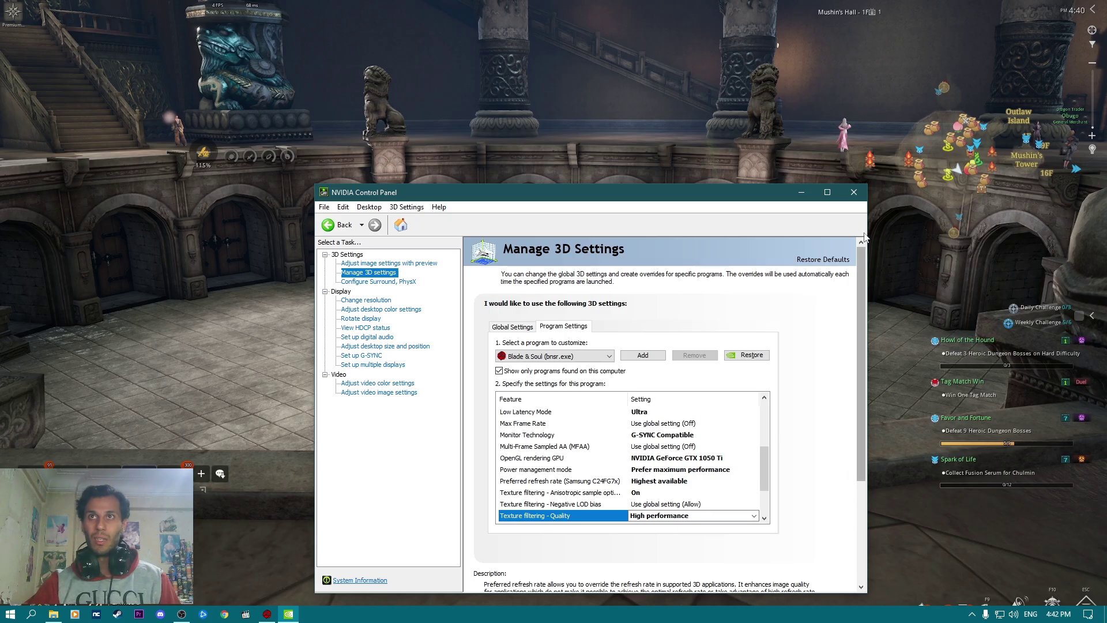
pyautogui.click(853, 192)
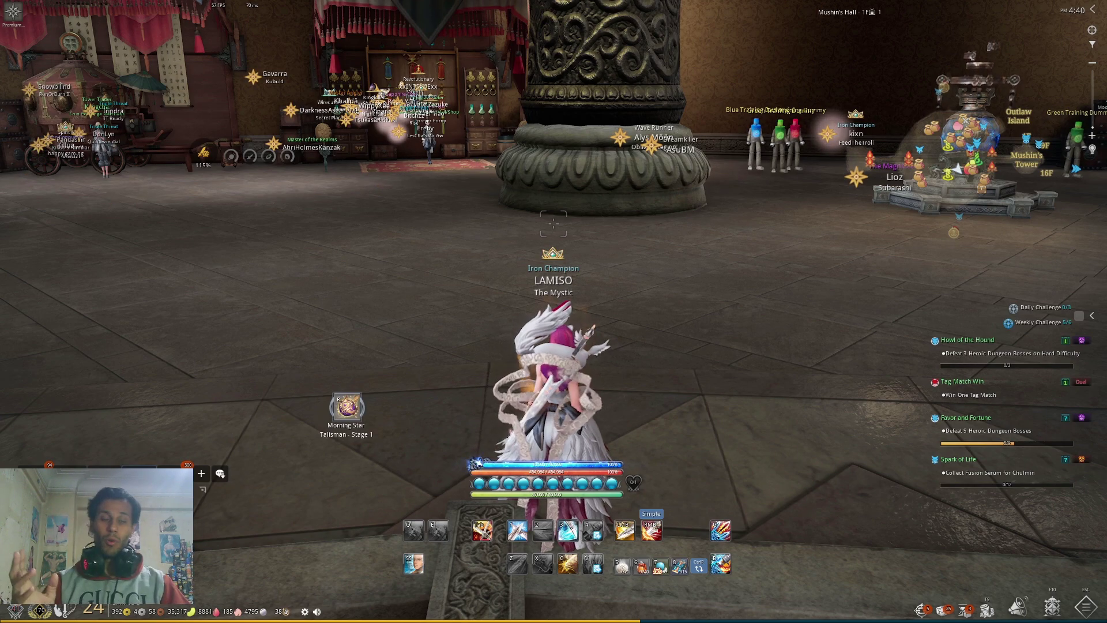
# Step: View the advanced graphics settings inside the Blade & Soul game and return to the game
pyautogui.scroll(2, 553, 311)
pyautogui.press('Escape')
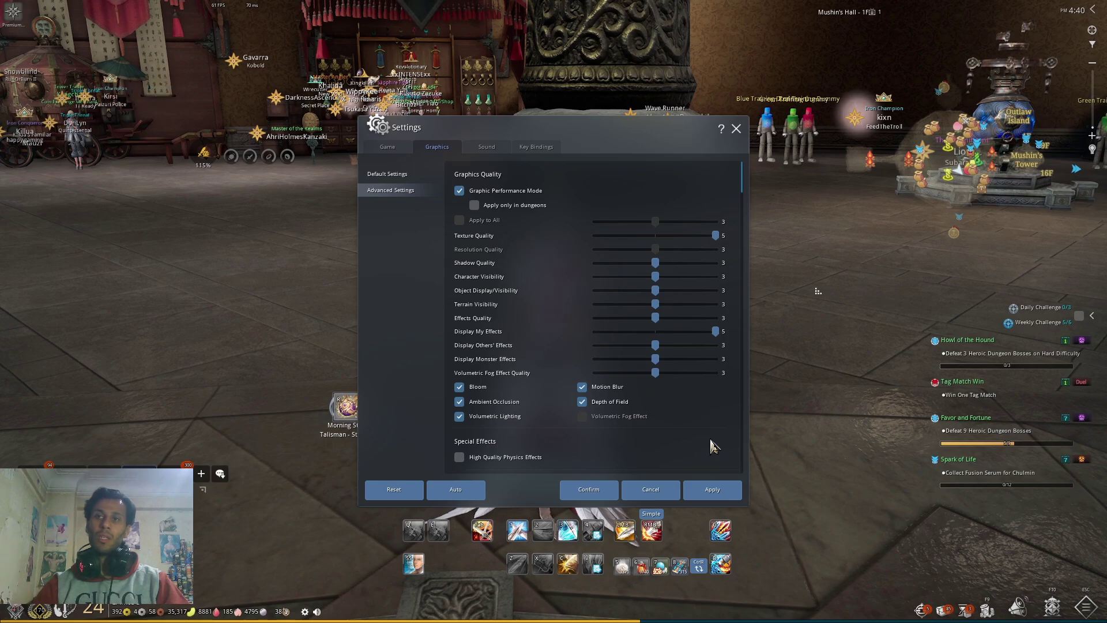
pyautogui.press('Escape')
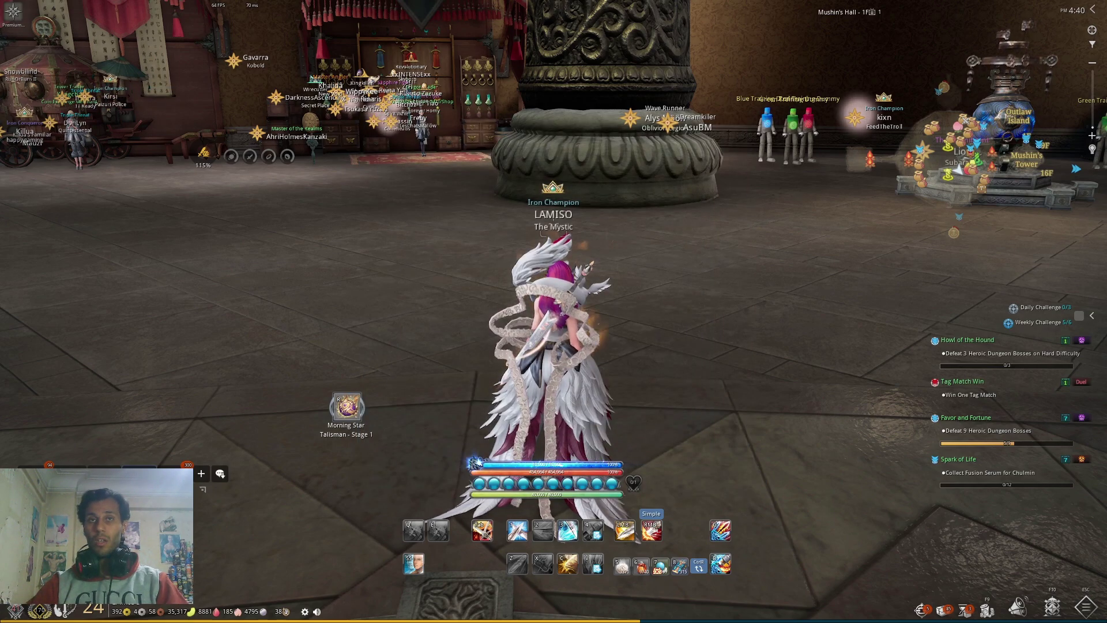
# Step: Switch out of the game and open NVIDIA GeForce Experience
pyautogui.hotkey('alt', 'Tab')
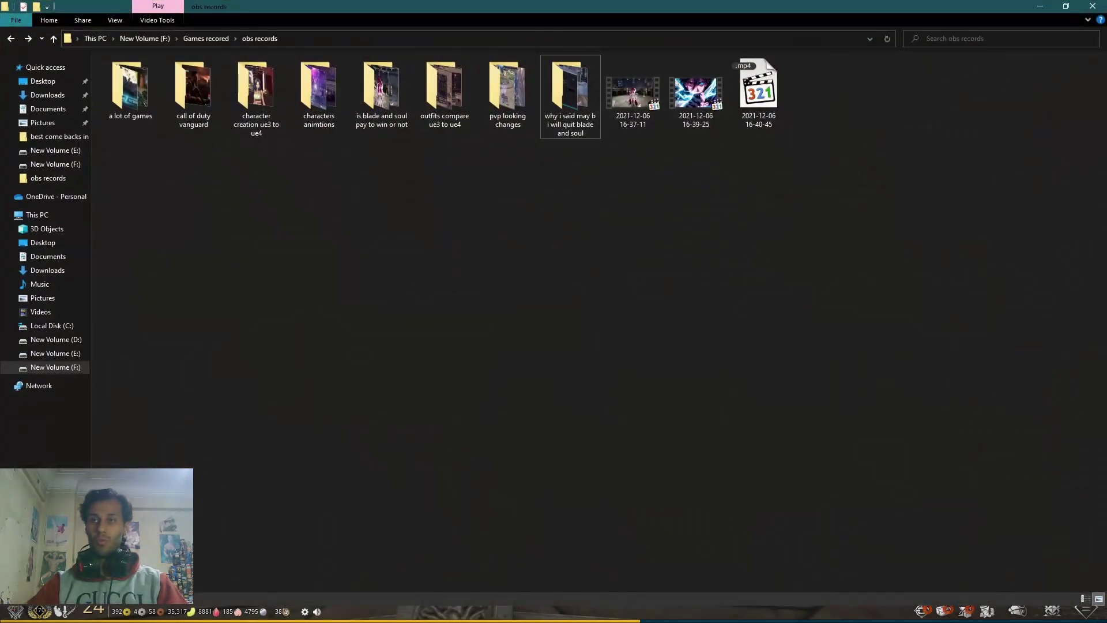
pyautogui.press('super')
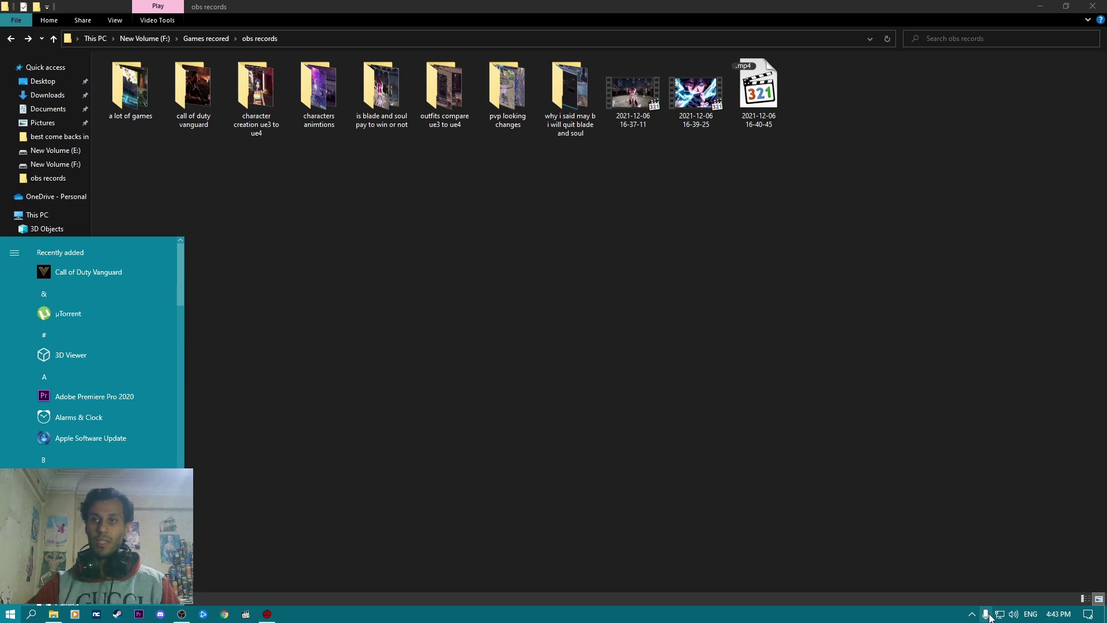
pyautogui.click(972, 615)
pyautogui.rightClick(995, 594)
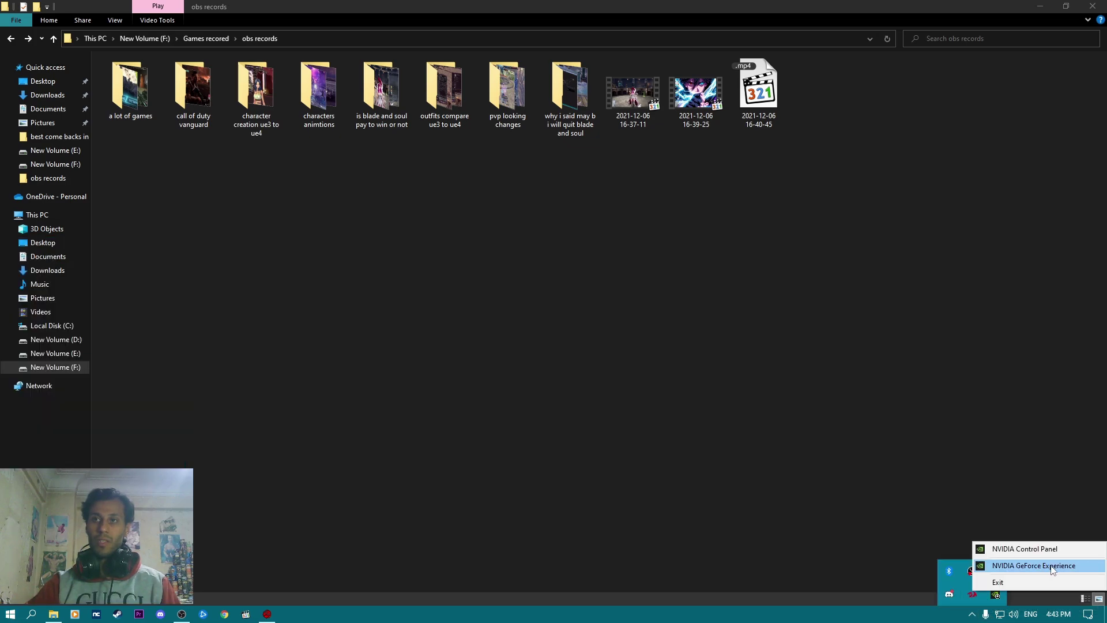
pyautogui.click(1052, 568)
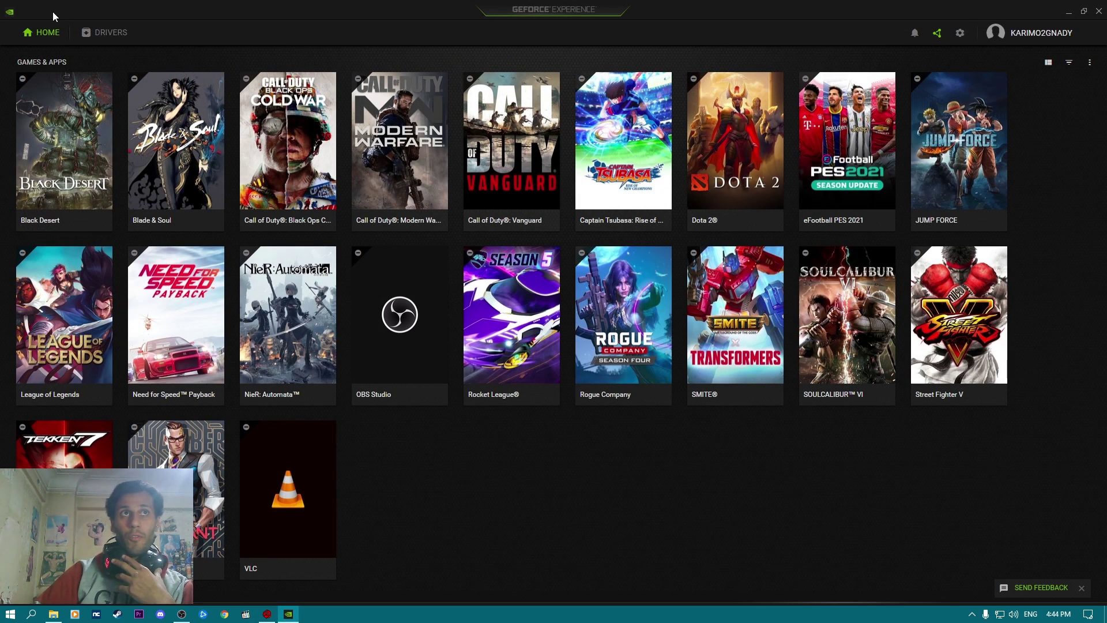
# Step: Open the details of Blade & Soul and compare its current in-game settings with the optimal ones
pyautogui.moveTo(174, 122)
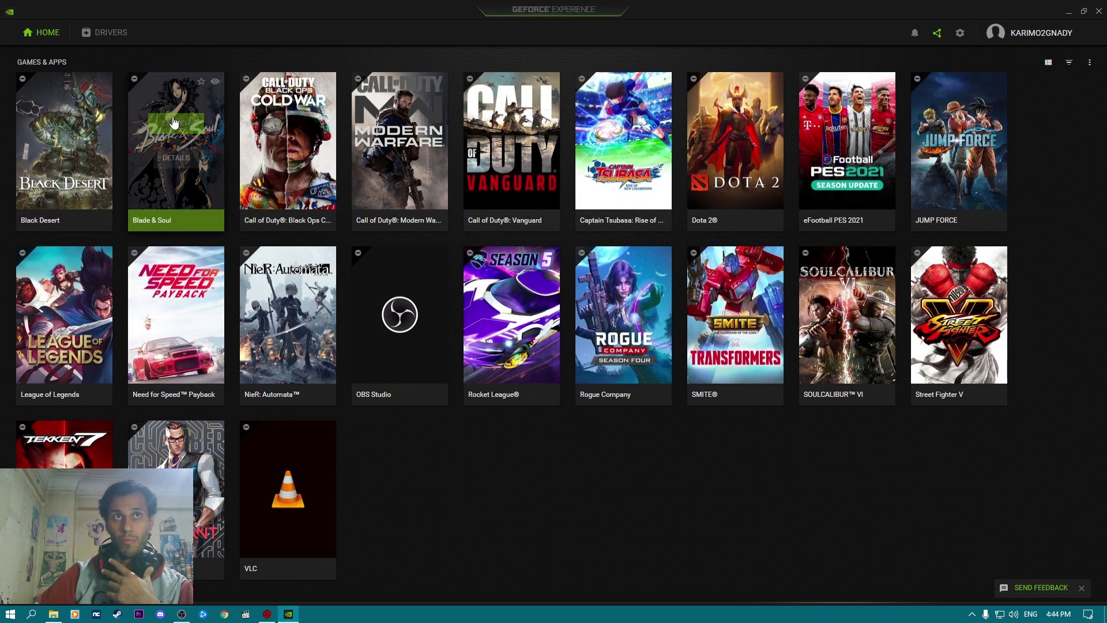
pyautogui.click(176, 159)
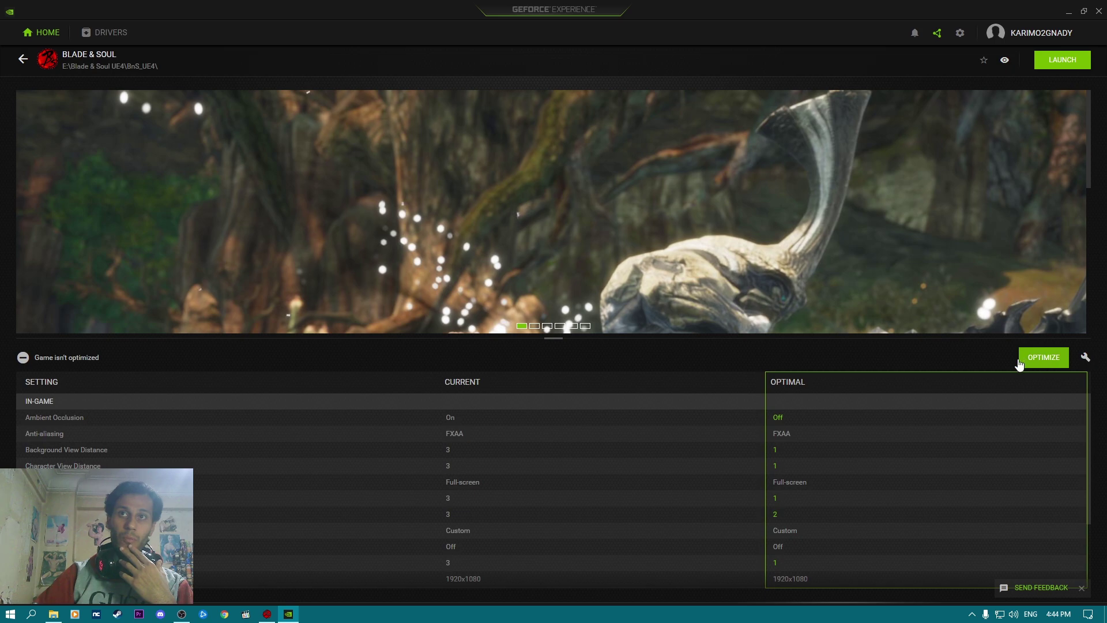
pyautogui.scroll(-2, 683, 439)
pyautogui.scroll(2, 703, 440)
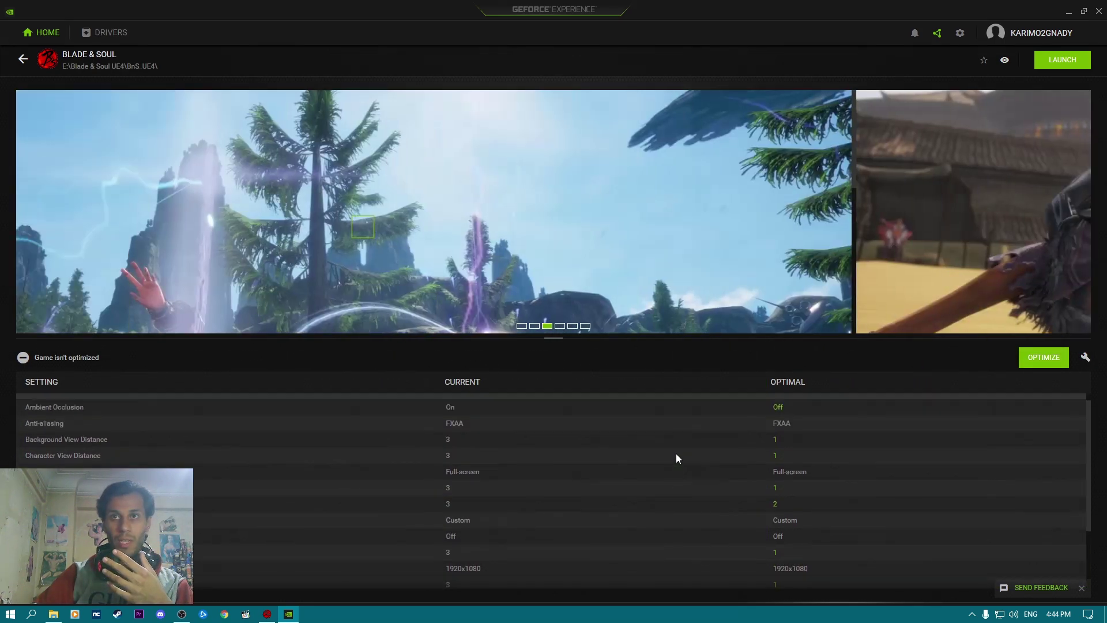
pyautogui.scroll(1, 675, 453)
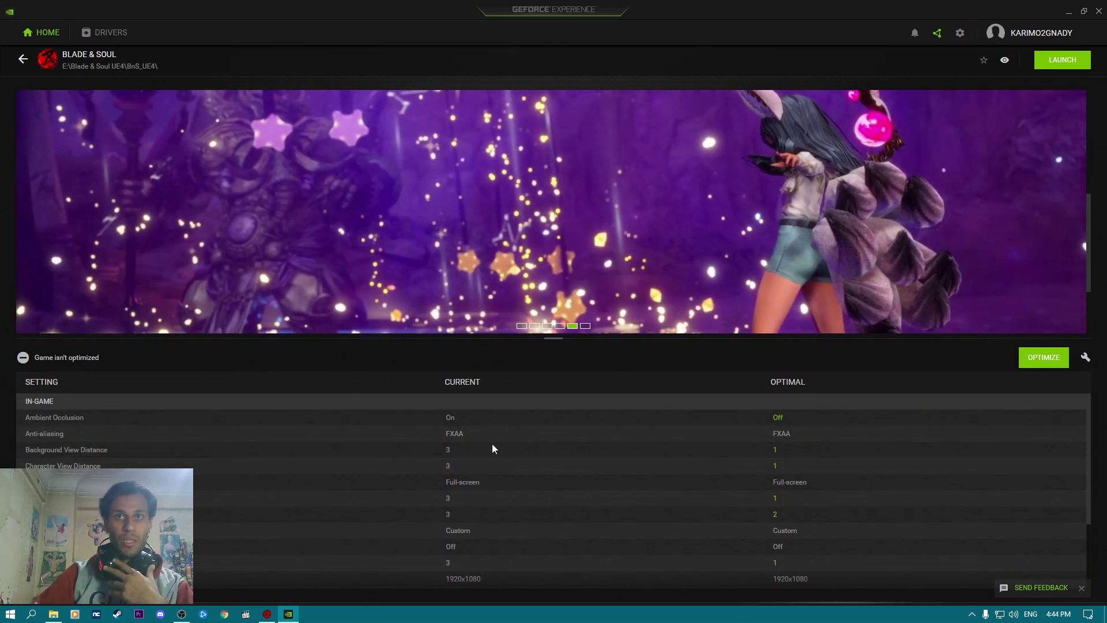
pyautogui.moveTo(406, 492)
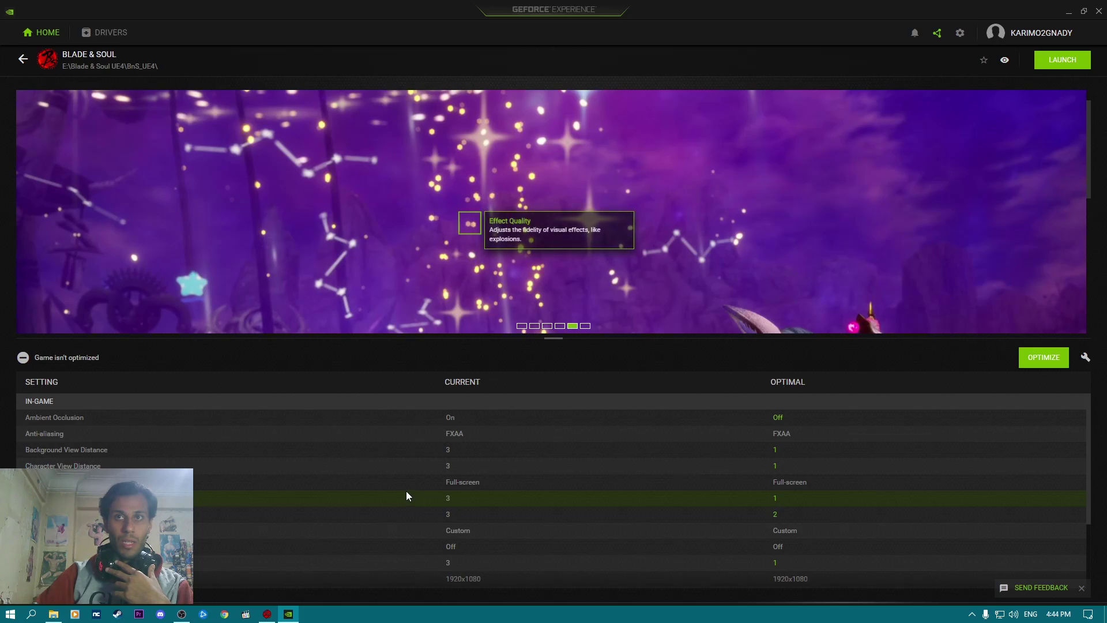
pyautogui.scroll(-1, 594, 461)
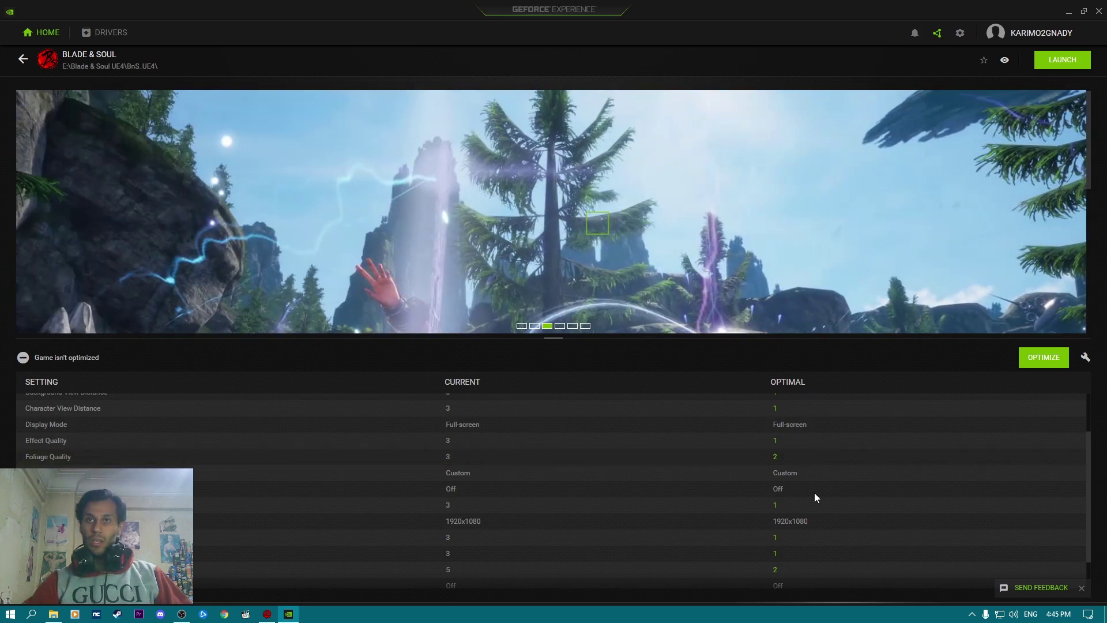
# Step: Review Blade & Soul's full in-game settings list, comparing the current and optimal value of each graphics setting
pyautogui.scroll(2, 819, 493)
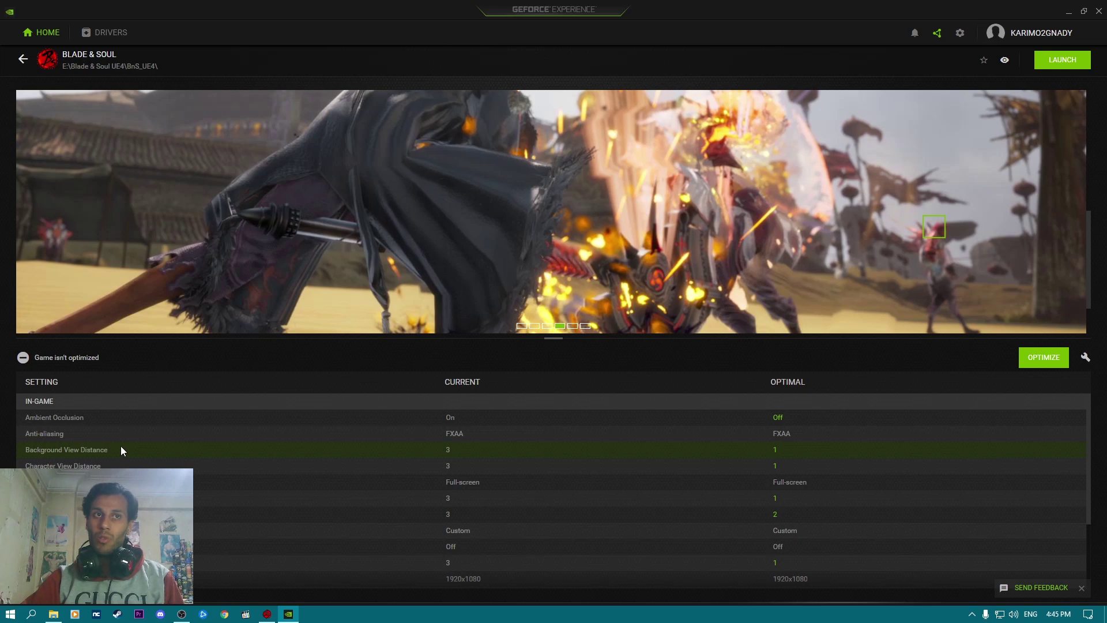
pyautogui.click(781, 453)
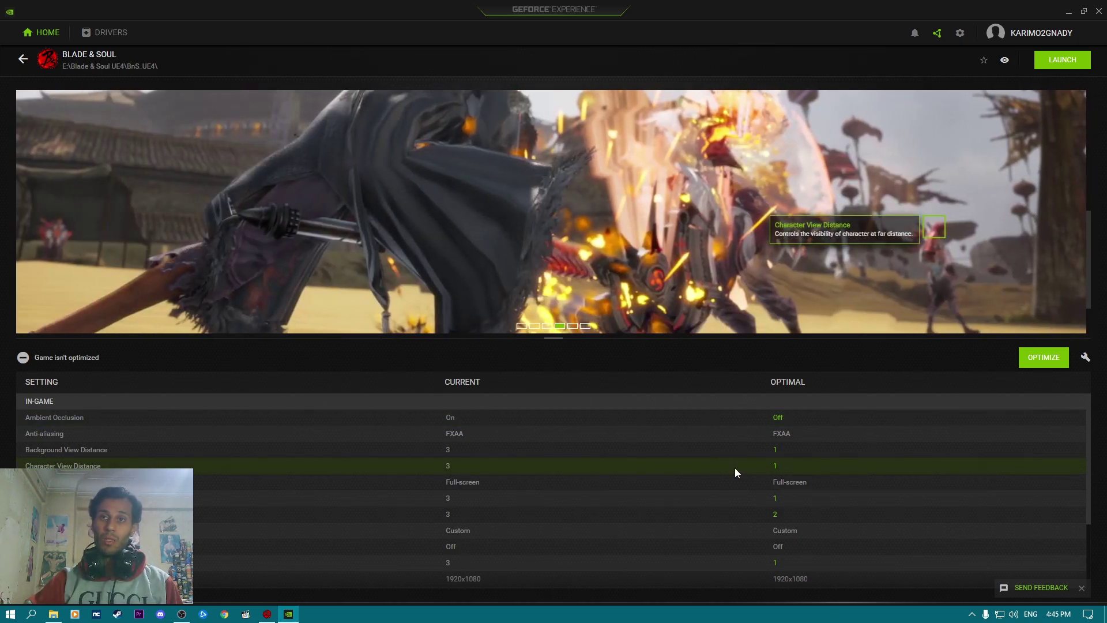
pyautogui.scroll(-3, 735, 468)
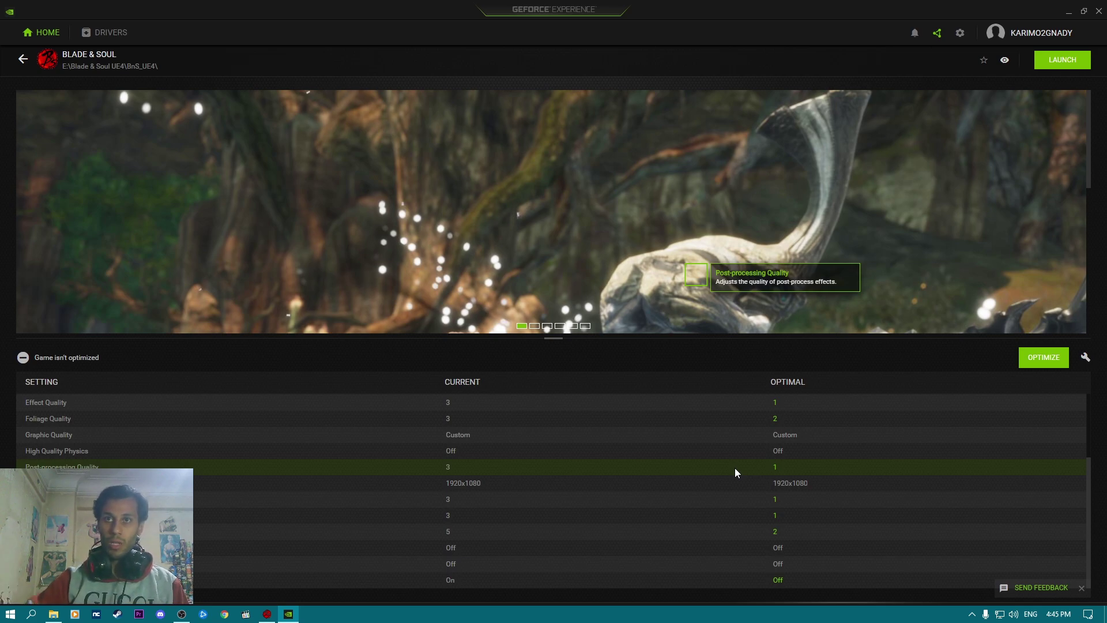
pyautogui.scroll(2, 674, 459)
pyautogui.scroll(1, 671, 460)
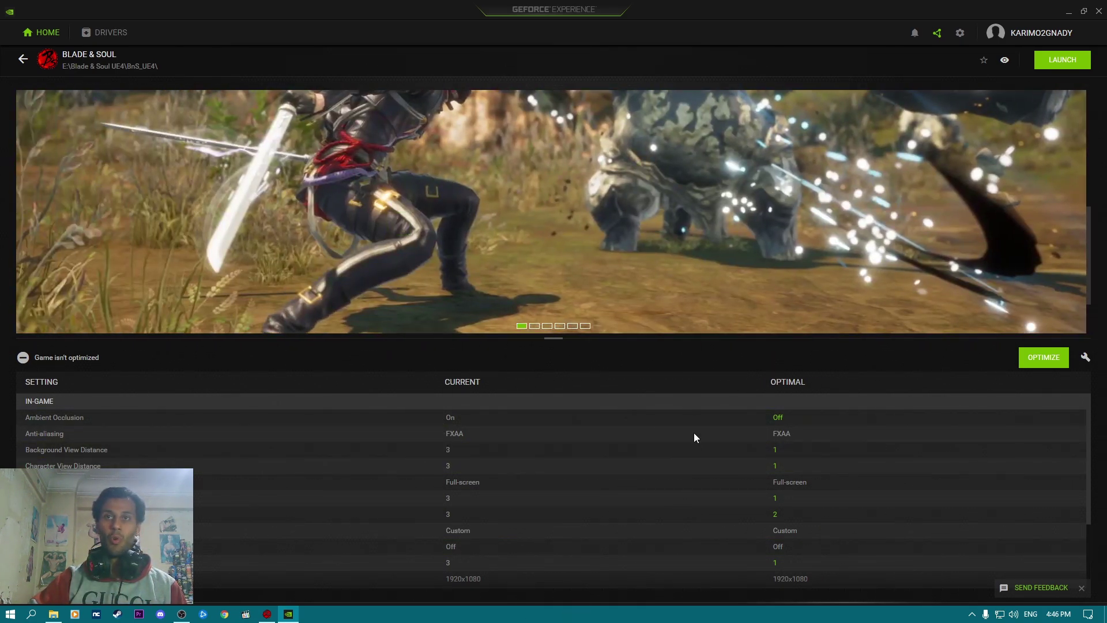
pyautogui.scroll(-2, 650, 462)
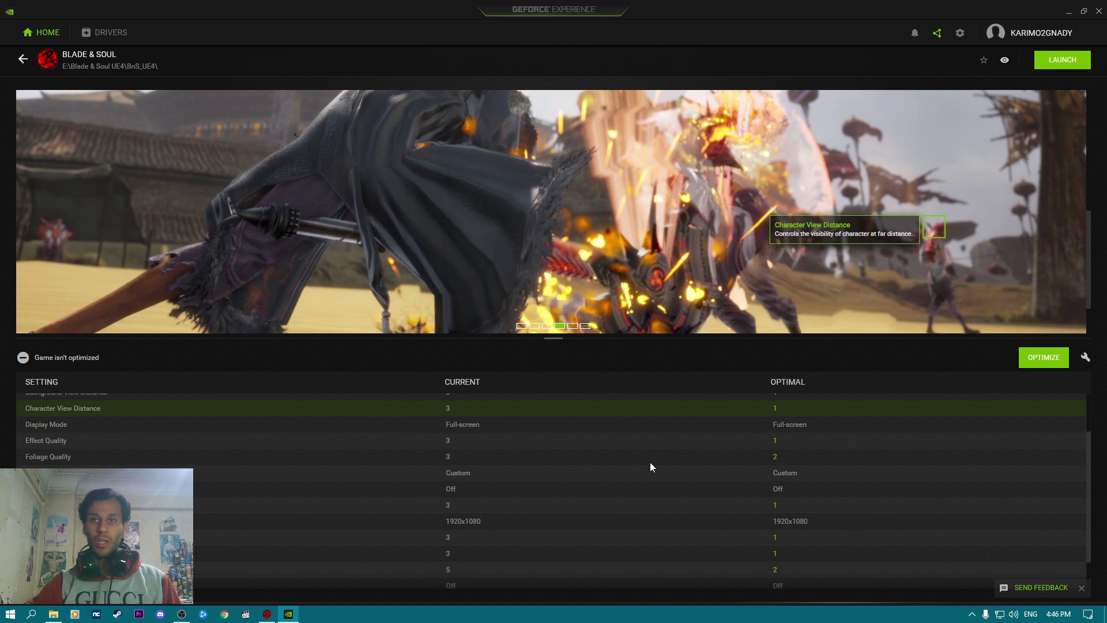
pyautogui.scroll(-2, 649, 461)
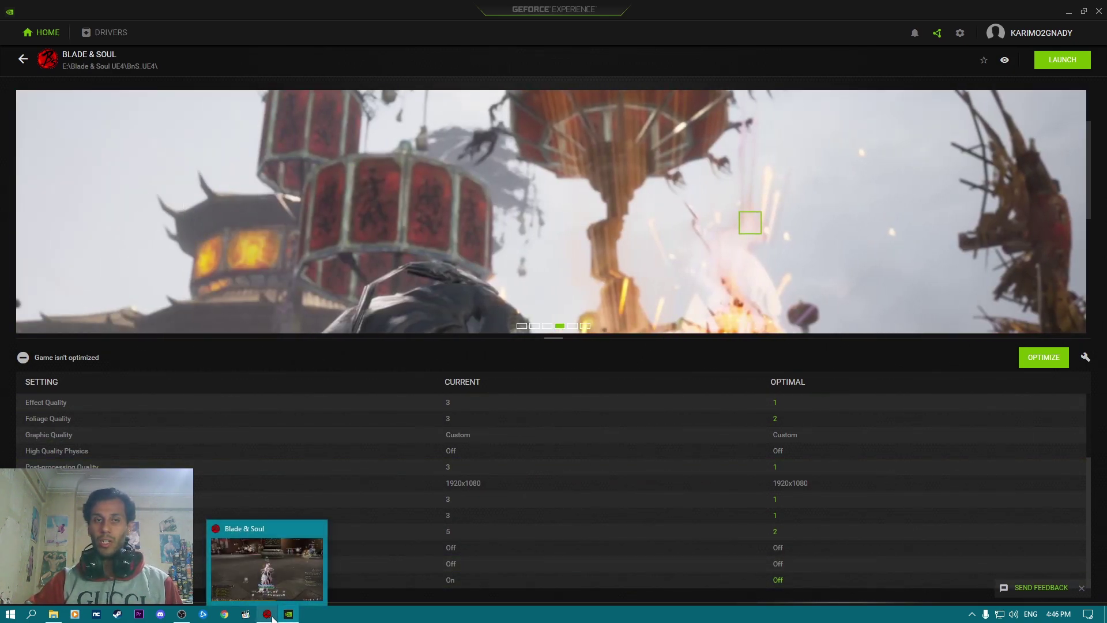
# Step: Switch to the Blade & Soul game, open its advanced graphics settings and turn off Graphic Performance Mode
pyautogui.click(268, 615)
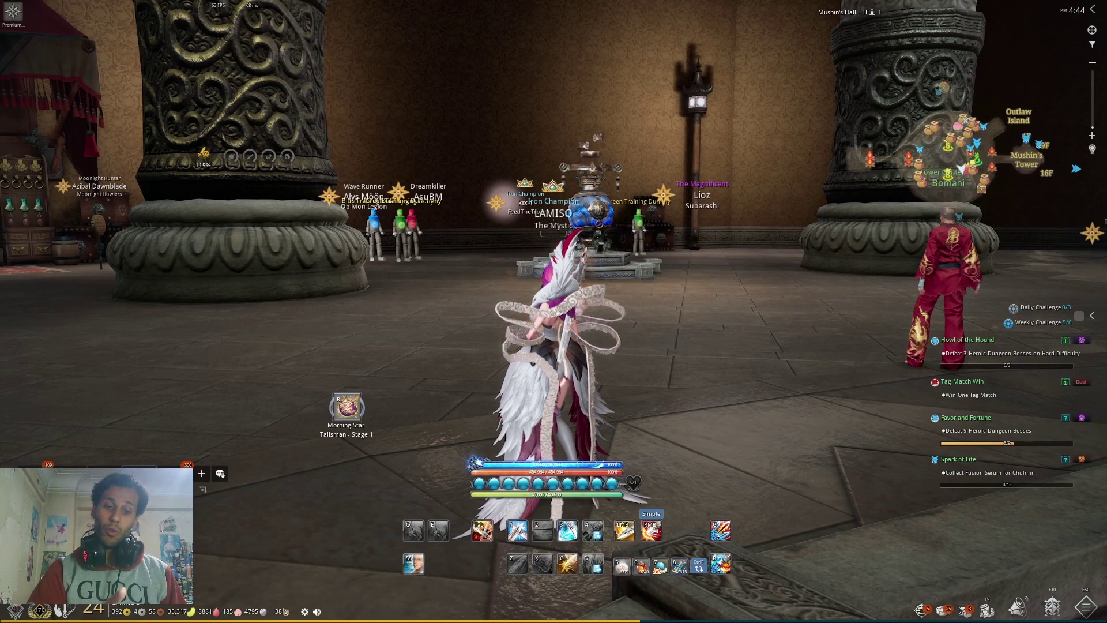
pyautogui.press('F10')
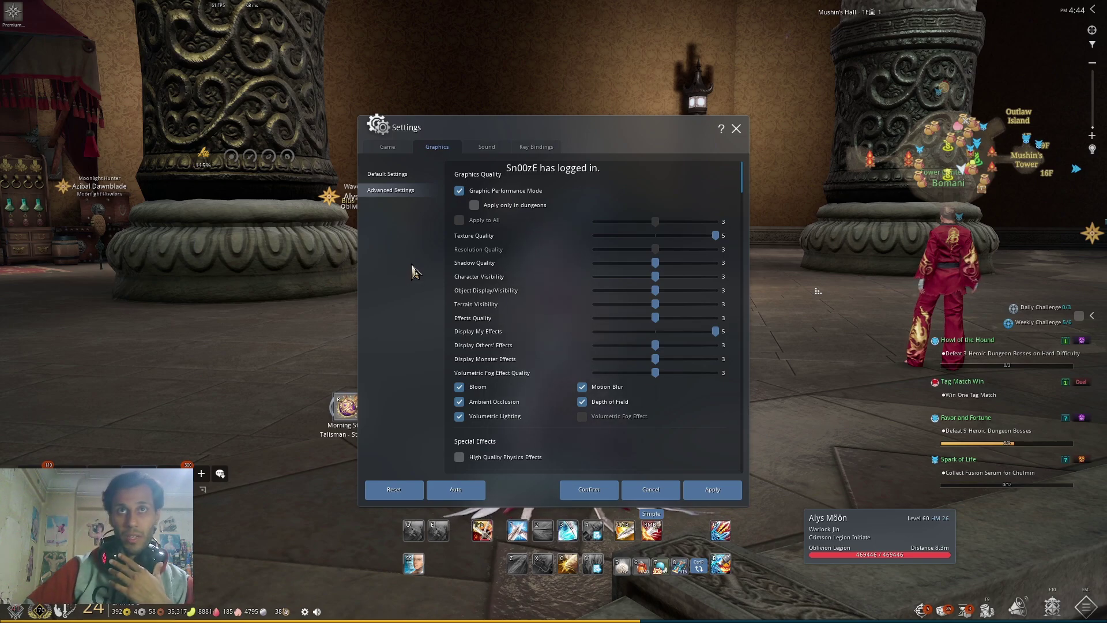
pyautogui.moveTo(513, 195)
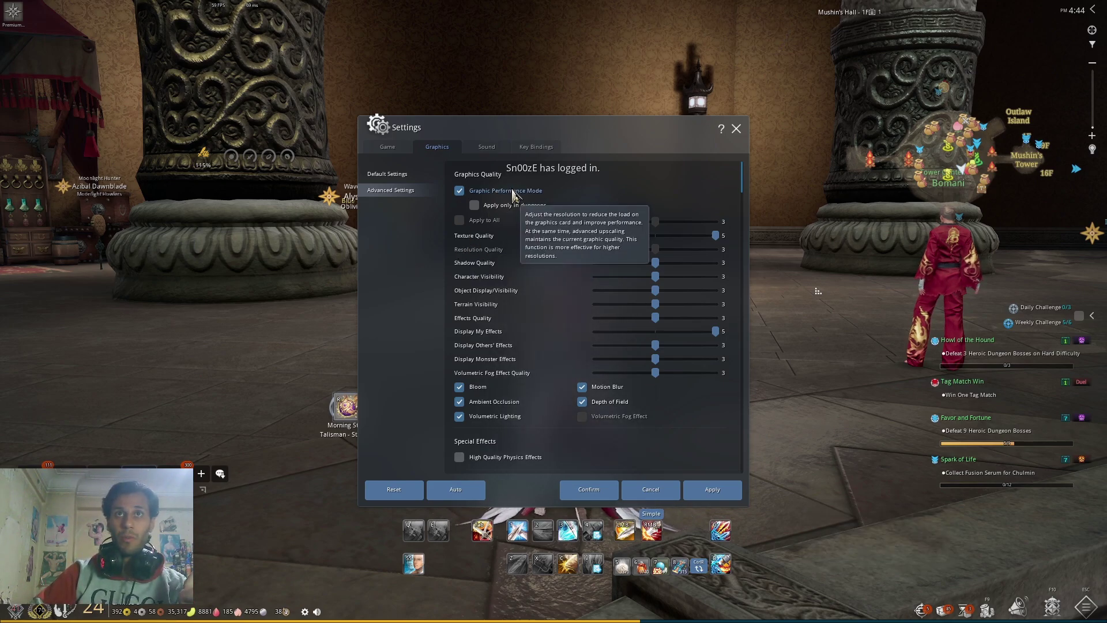
pyautogui.click(514, 192)
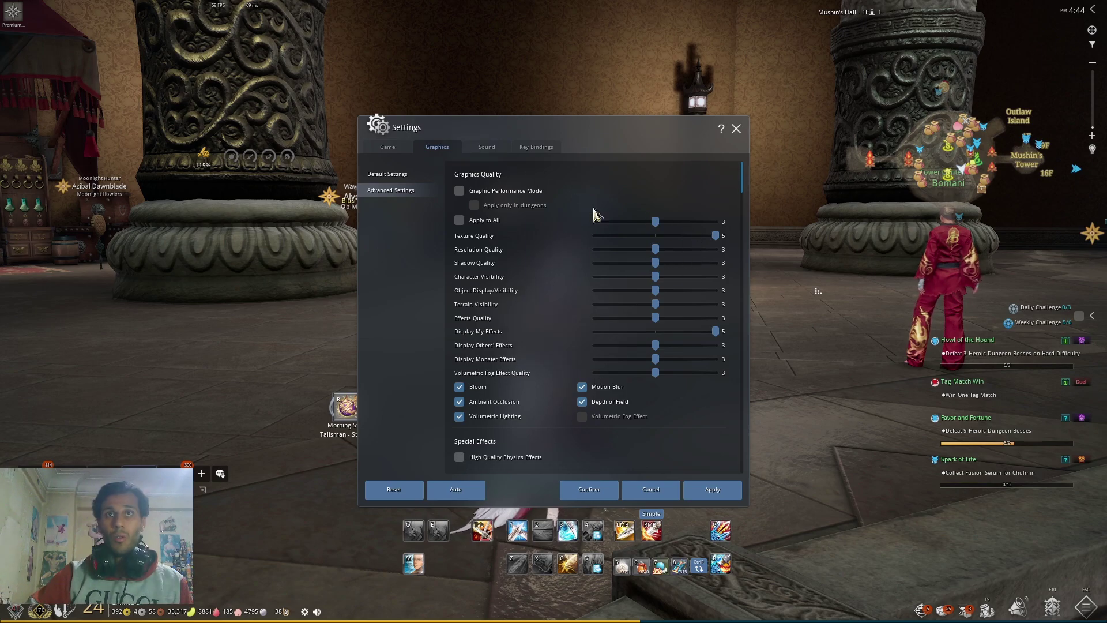
# Step: Raise Resolution Quality, Shadow Quality, Character Visibility and Object Display/Visibility to 5
pyautogui.moveTo(655, 249); pyautogui.dragTo(716, 276)
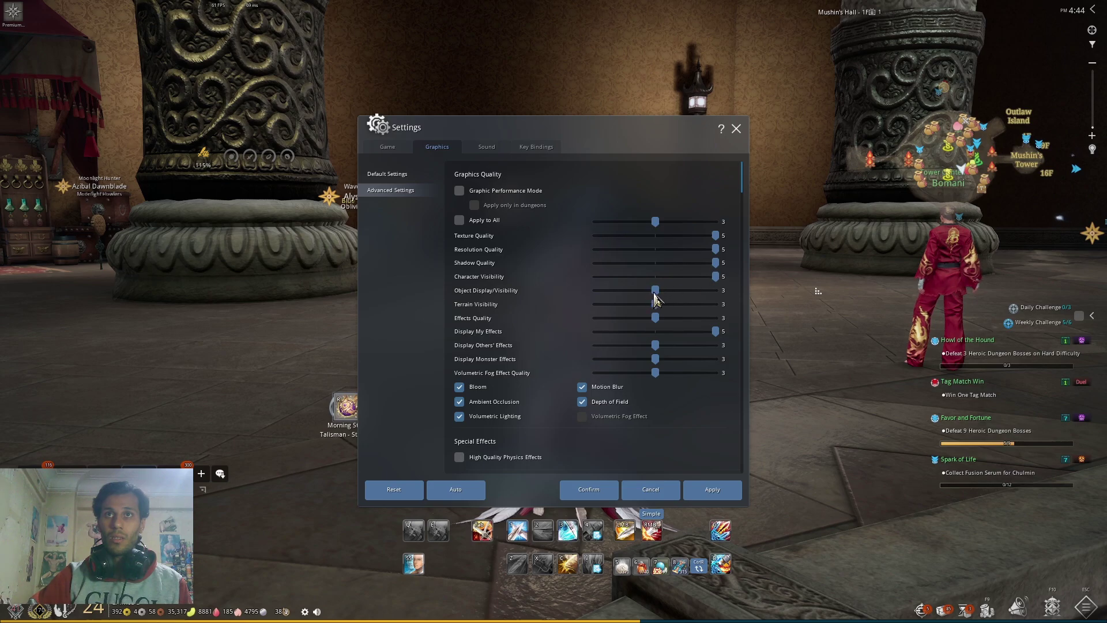
pyautogui.moveTo(655, 291); pyautogui.dragTo(724, 293)
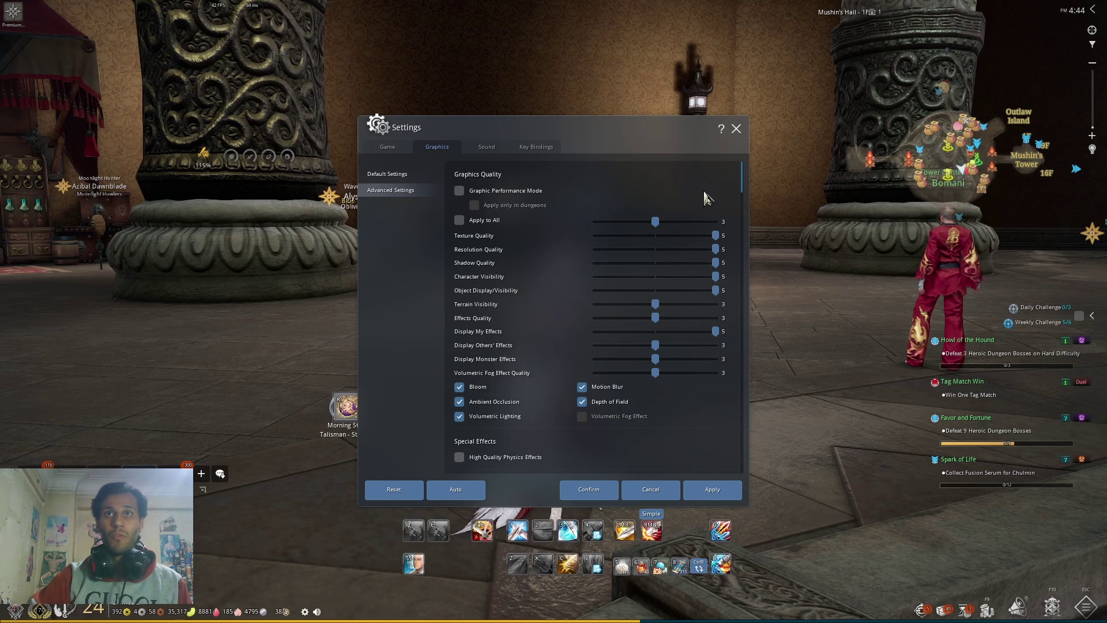
# Step: Set Resolution Quality, Shadow Quality and Character Visibility back to 3, with Texture Quality at 5
pyautogui.moveTo(668, 235); pyautogui.dragTo(655, 249)
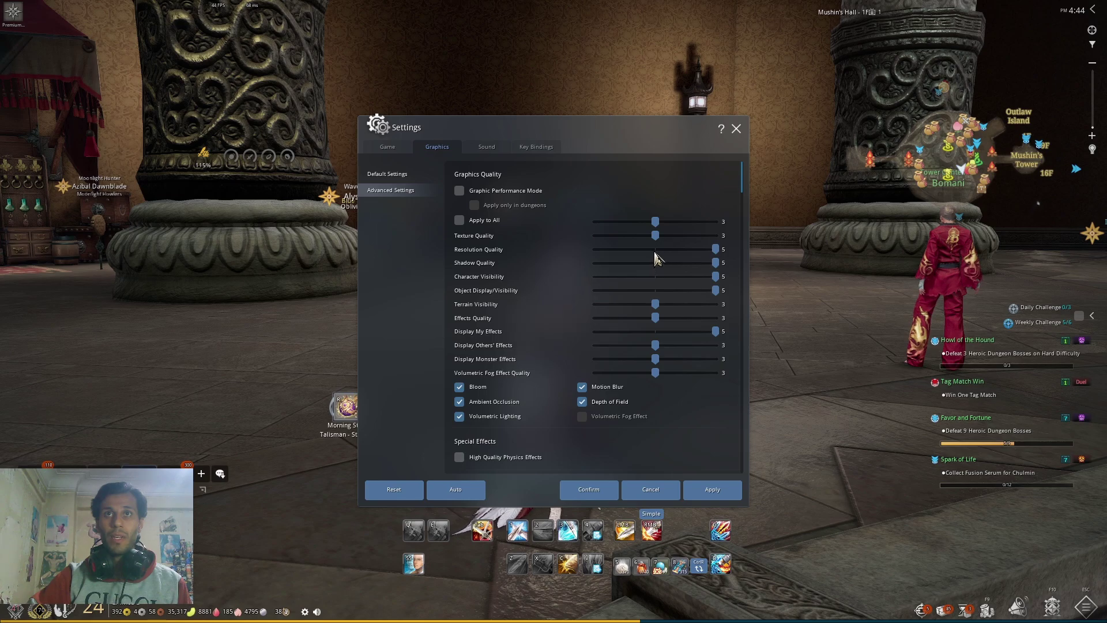
pyautogui.click(655, 250)
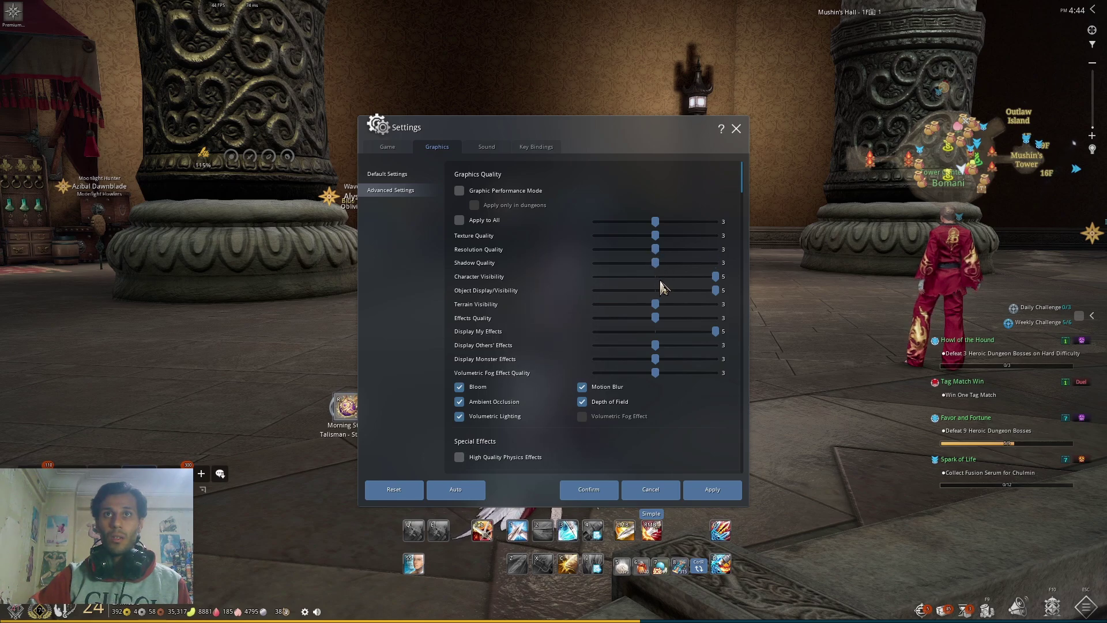
pyautogui.moveTo(655, 236); pyautogui.dragTo(719, 247)
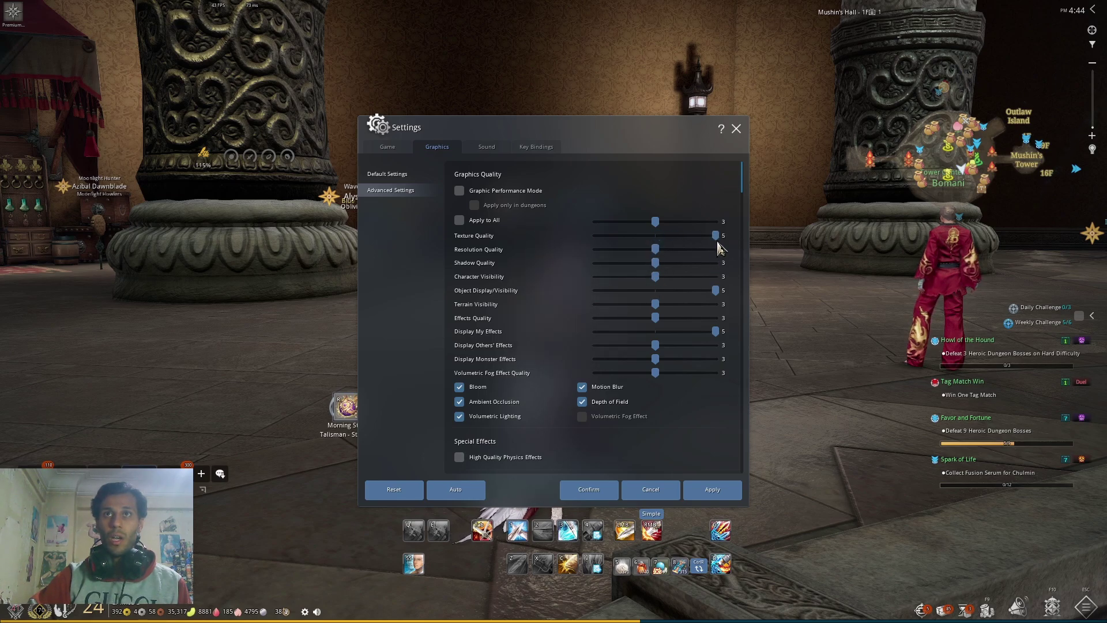
# Step: Apply the graphics with Bloom, Ambient Occlusion, Volumetric Lighting, Motion Blur and Depth of Field off, and move the settings window clear of the character
pyautogui.click(727, 484)
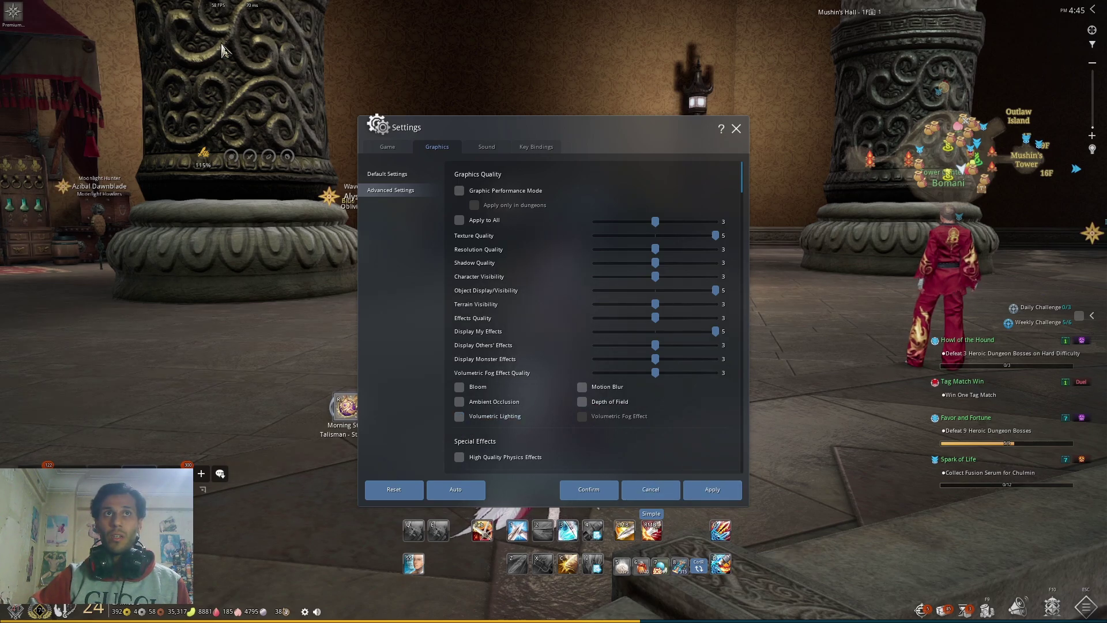
pyautogui.moveTo(581, 150); pyautogui.dragTo(273, 128)
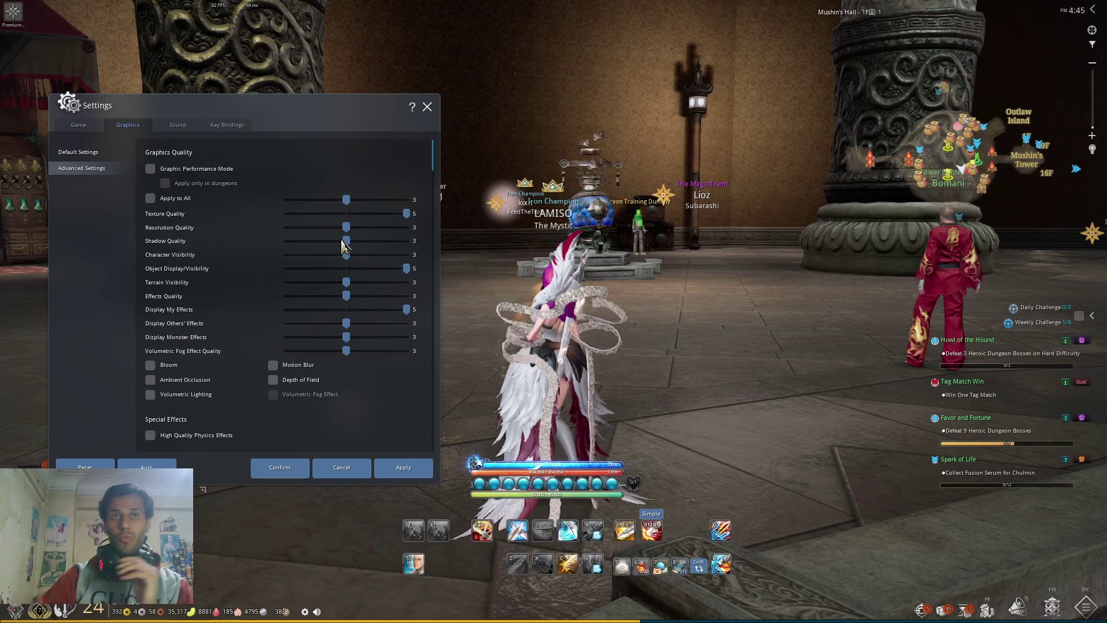
pyautogui.moveTo(566, 344); pyautogui.dragTo(551, 359)
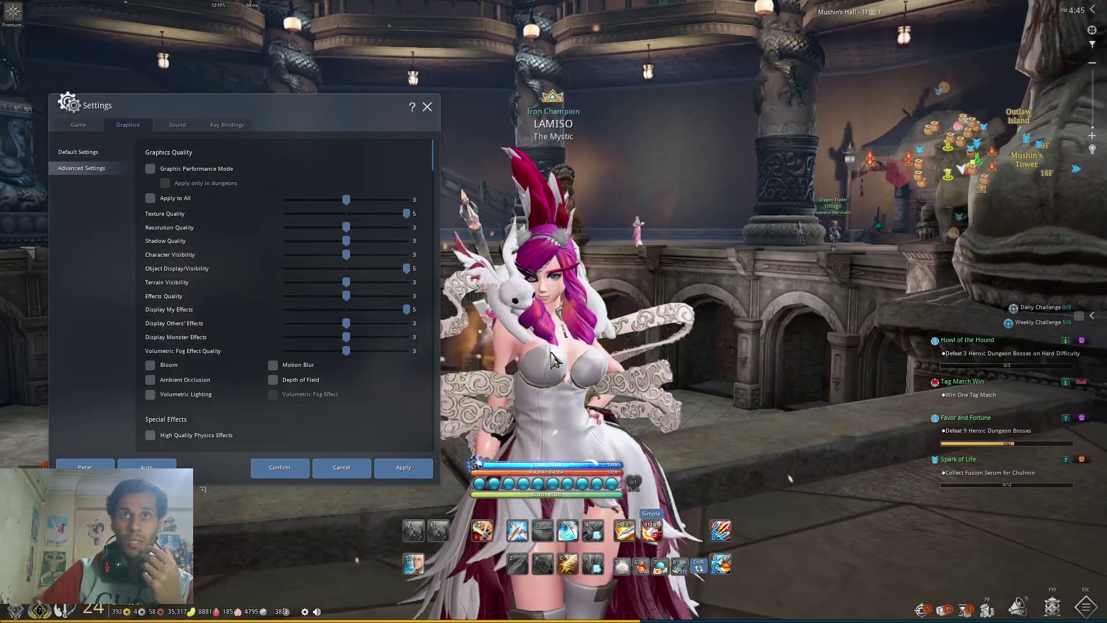
# Step: Switch Motion Blur and Depth of Field on, off and on again to compare their effect on the frame rate
pyautogui.click(273, 365)
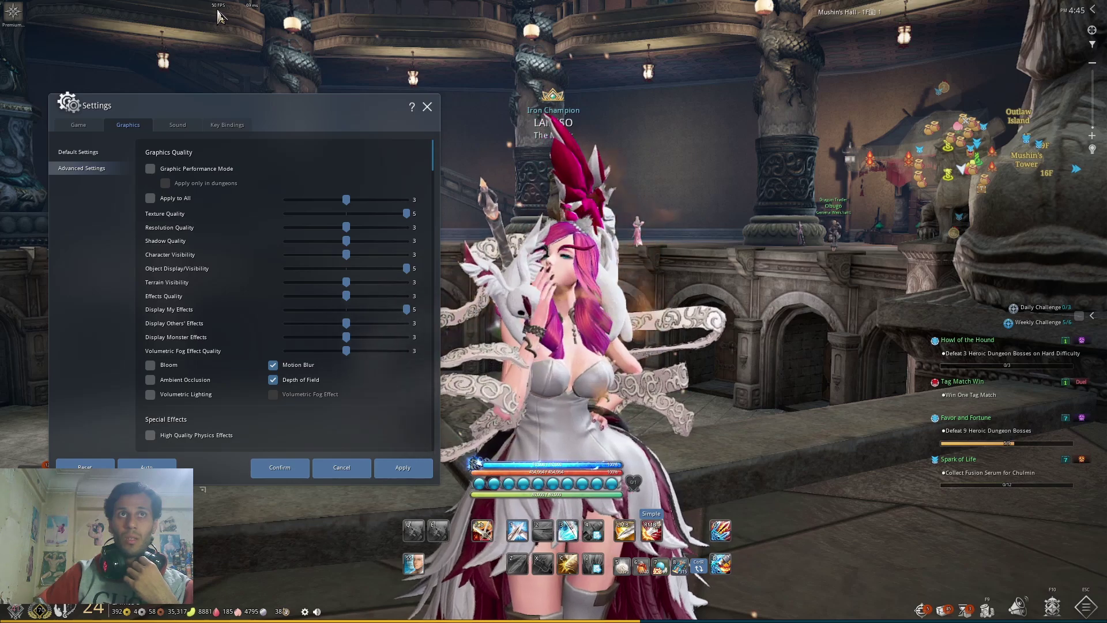
pyautogui.click(273, 365)
pyautogui.click(273, 379)
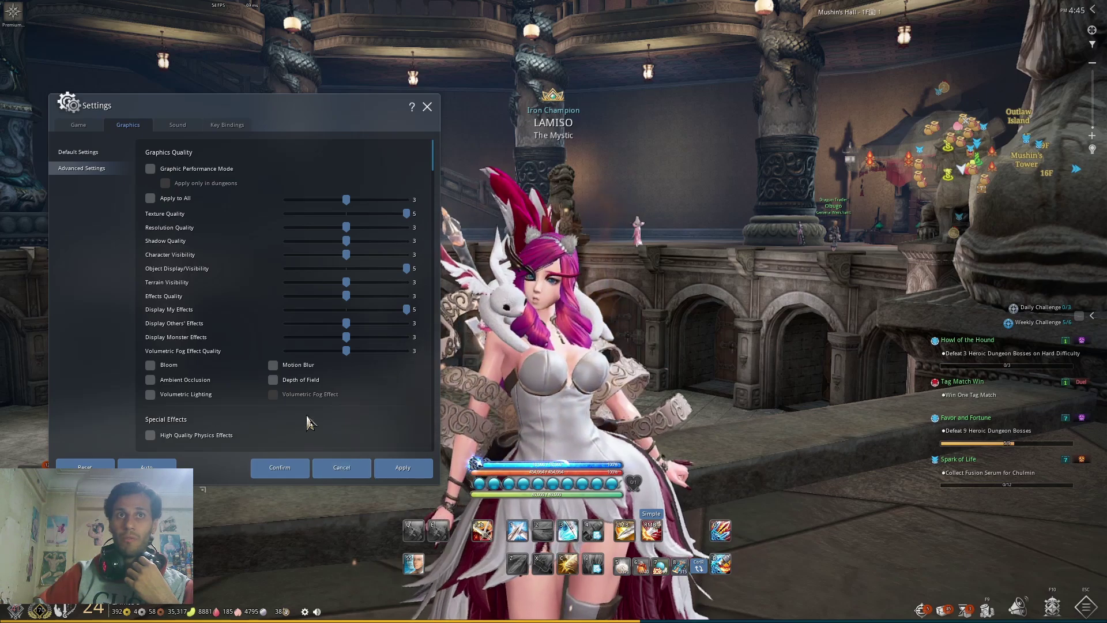
pyautogui.click(273, 379)
pyautogui.click(272, 364)
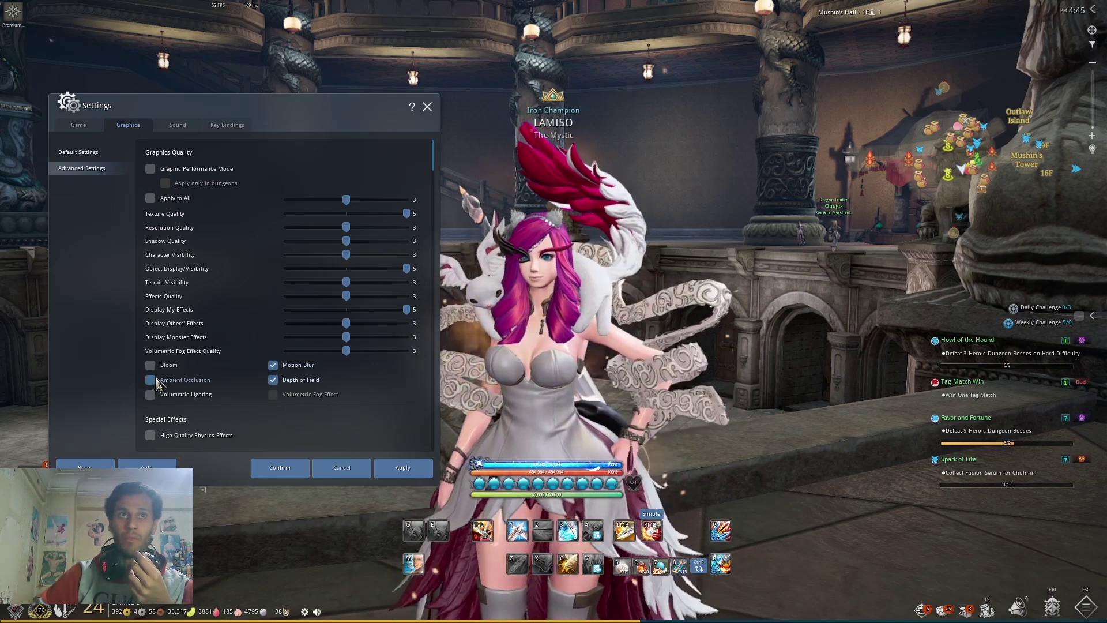
# Step: Turn on Bloom, Ambient Occlusion and Volumetric Lighting and apply the graphics settings
pyautogui.moveTo(310, 385)
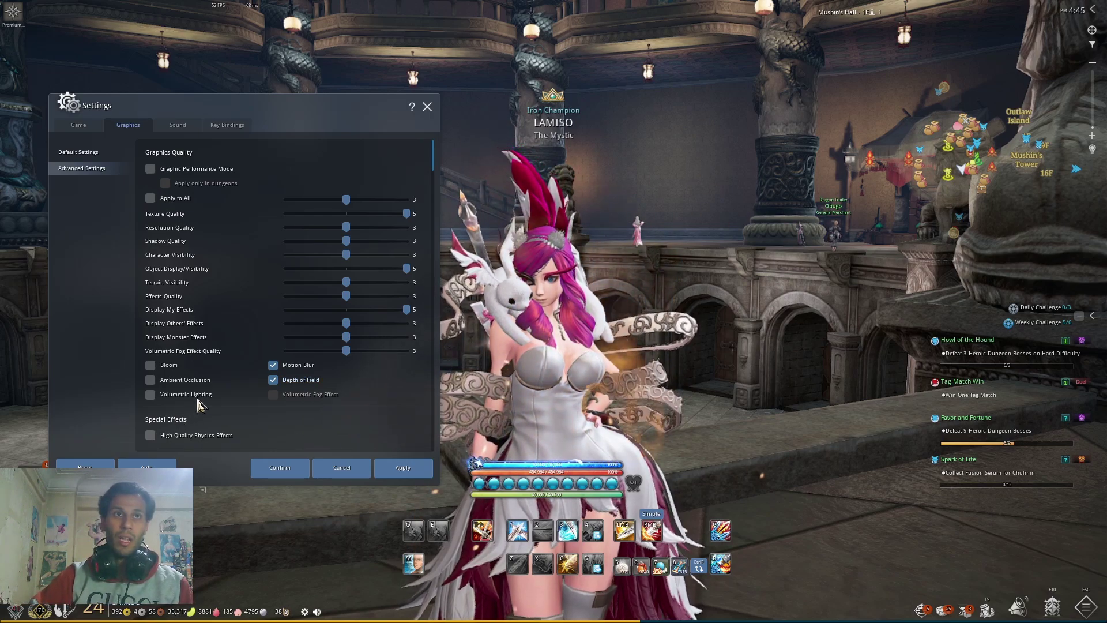
pyautogui.moveTo(199, 404)
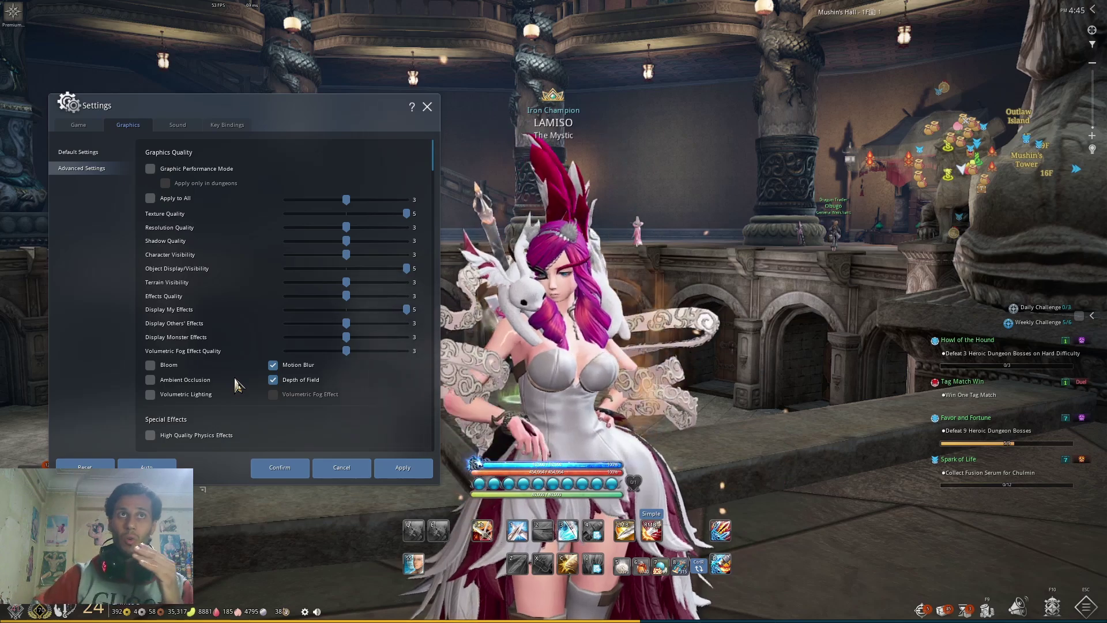
pyautogui.click(390, 471)
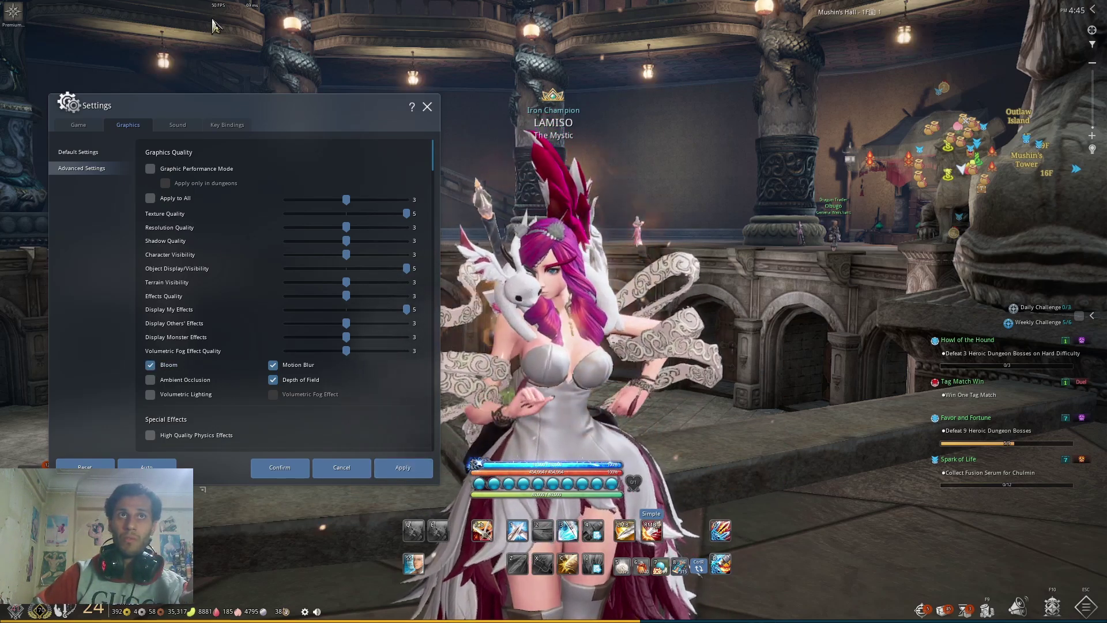
pyautogui.click(150, 380)
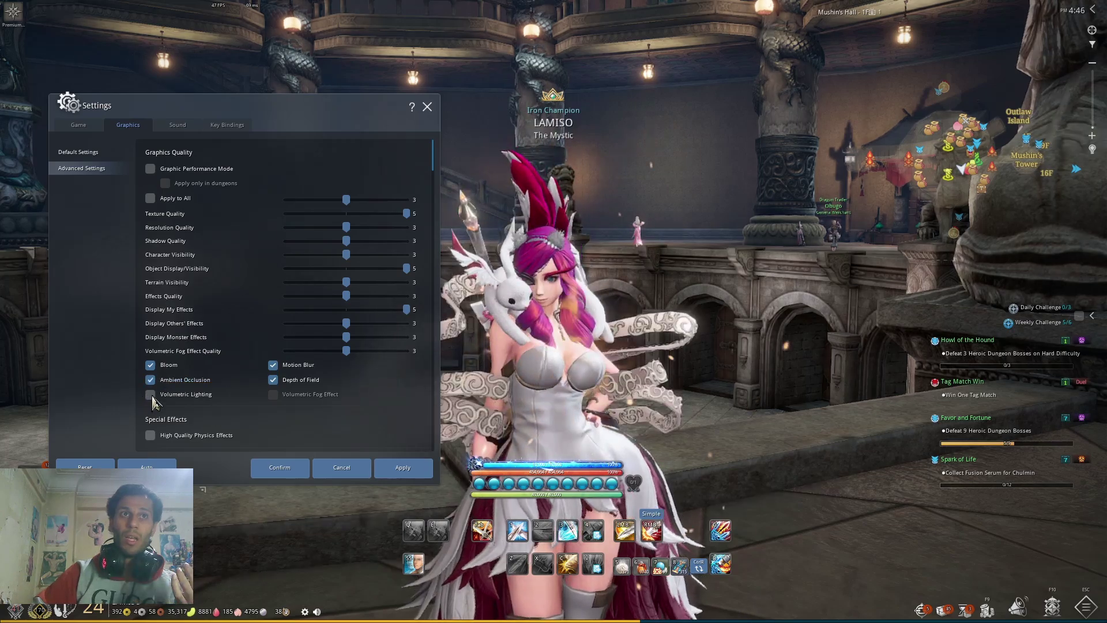
pyautogui.click(149, 394)
pyautogui.click(403, 470)
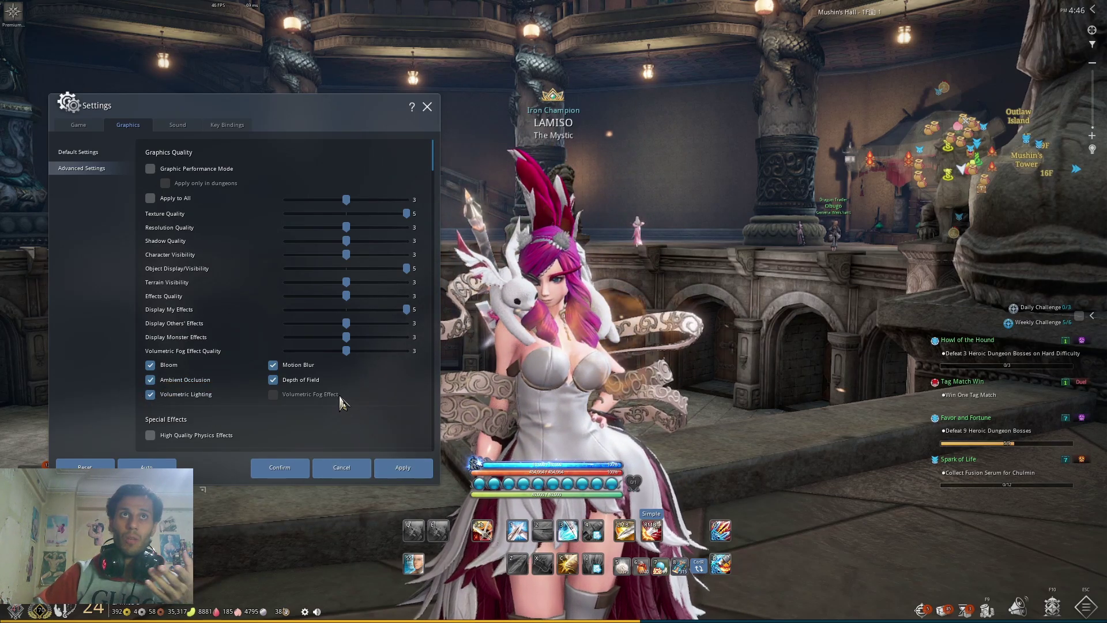
# Step: Turn off Depth of Field, Motion Blur, Volumetric Lighting, Ambient Occlusion and Bloom, and apply the changes
pyautogui.click(273, 380)
pyautogui.click(273, 364)
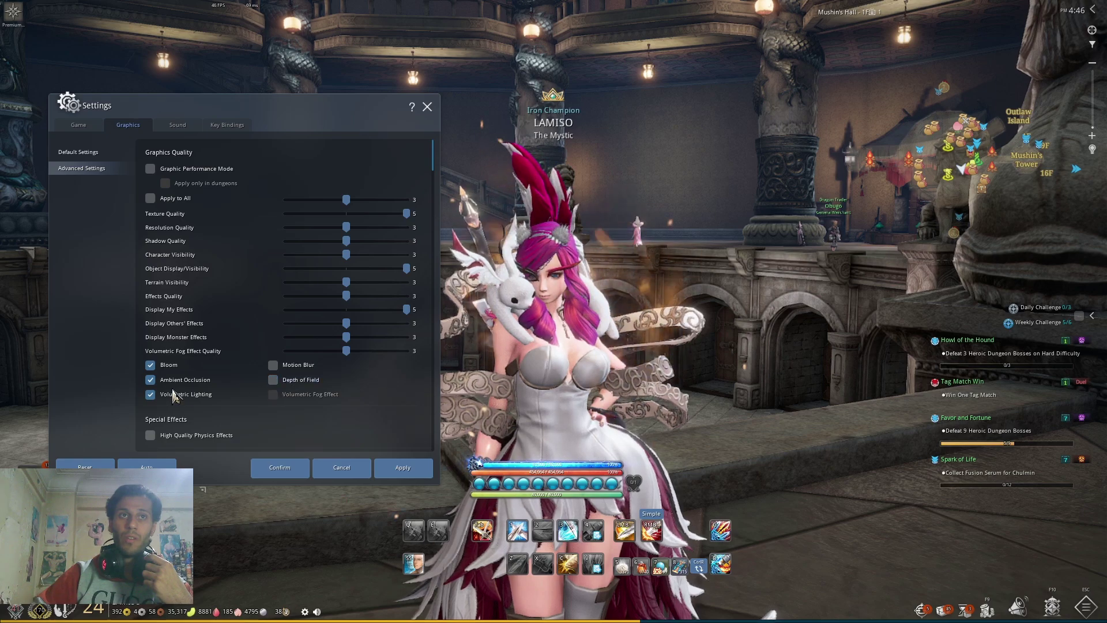
pyautogui.click(150, 395)
pyautogui.click(150, 380)
pyautogui.click(150, 364)
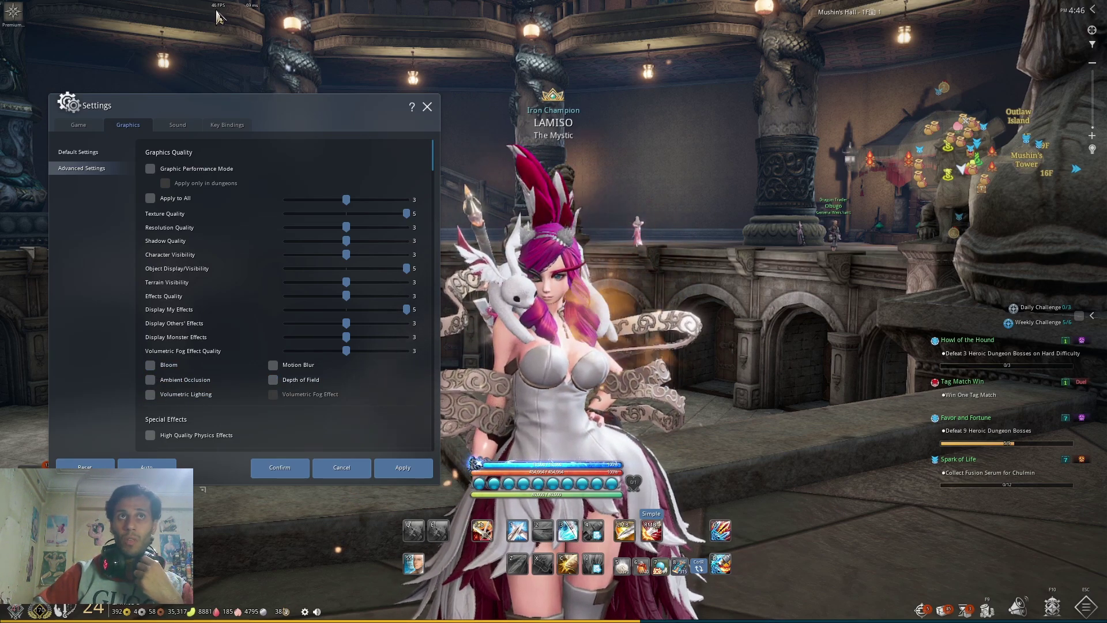
pyautogui.click(407, 479)
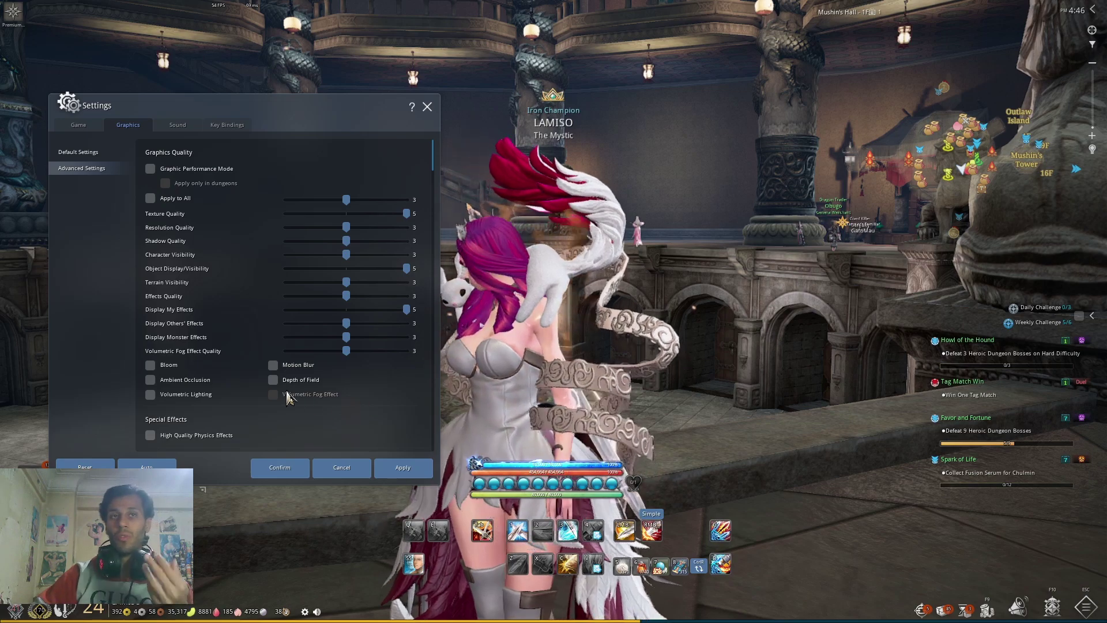
# Step: Turn Depth of Field, Motion Blur, Bloom, Volumetric Lighting and Ambient Occlusion back on and apply them
pyautogui.click(273, 381)
pyautogui.click(273, 365)
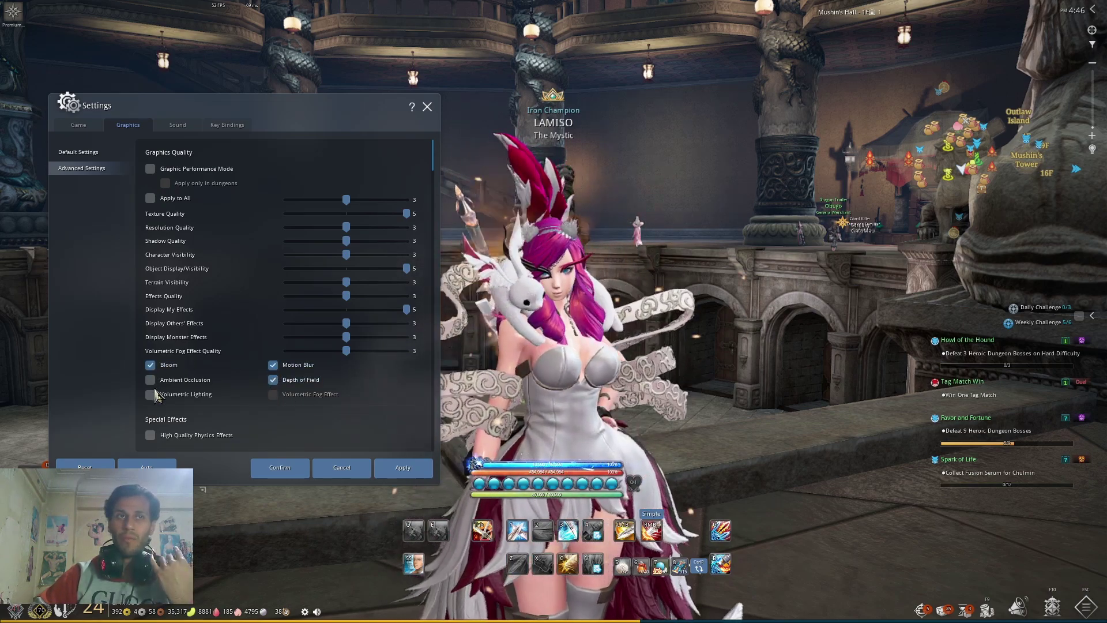
pyautogui.click(150, 394)
pyautogui.click(150, 379)
pyautogui.click(405, 473)
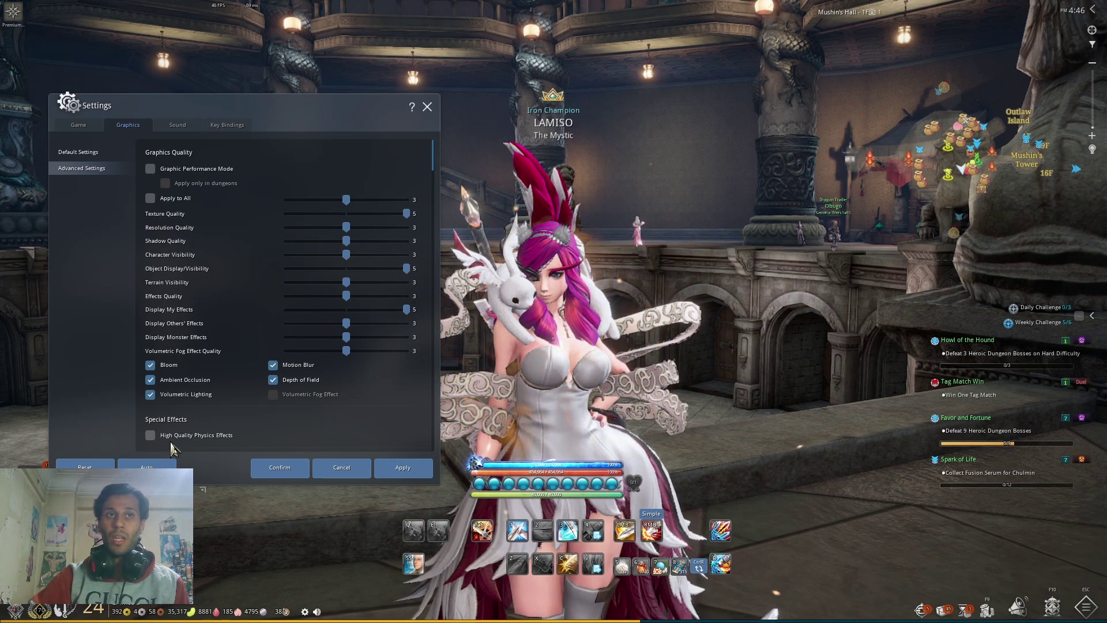
# Step: Enable High Quality Physics Effects, set Object Display/Visibility to 3, apply the changes and close the settings
pyautogui.moveTo(195, 444)
pyautogui.click(150, 435)
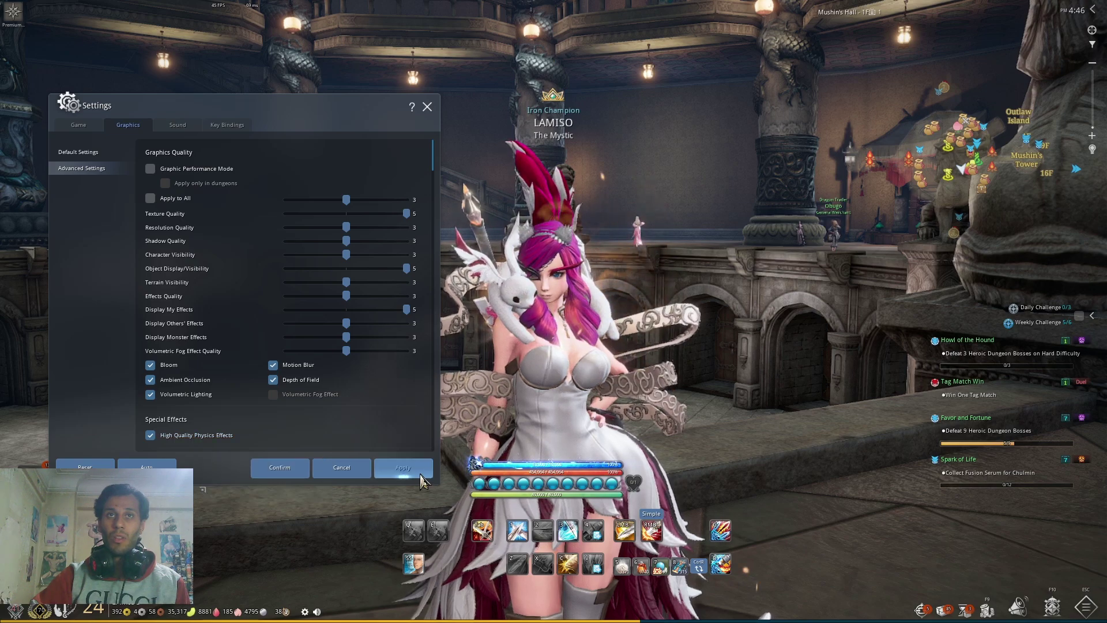
pyautogui.click(403, 468)
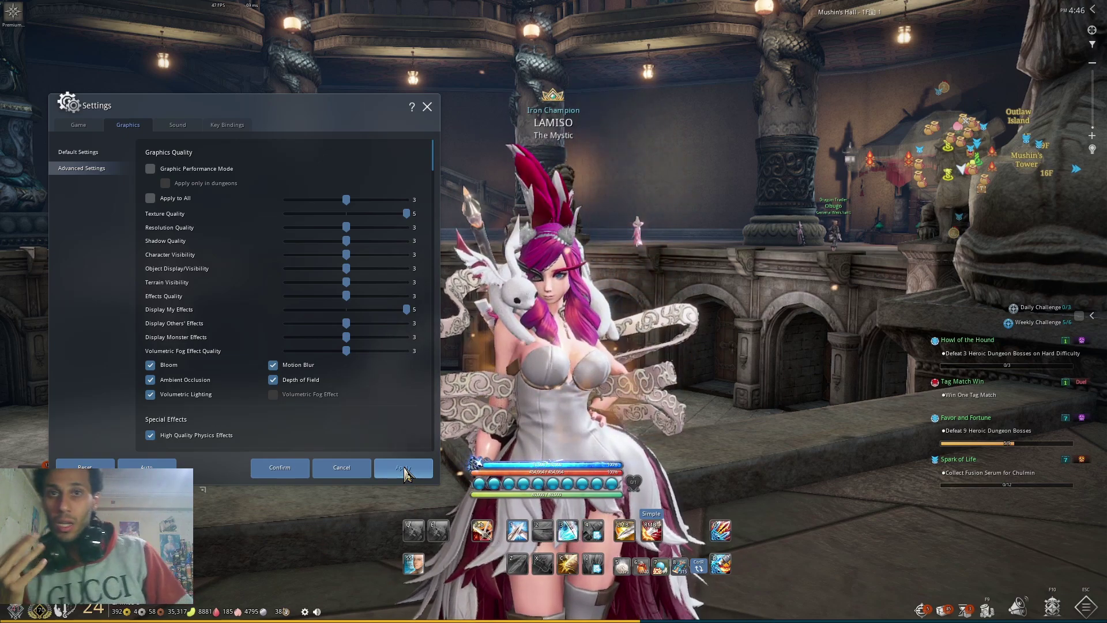
pyautogui.click(404, 470)
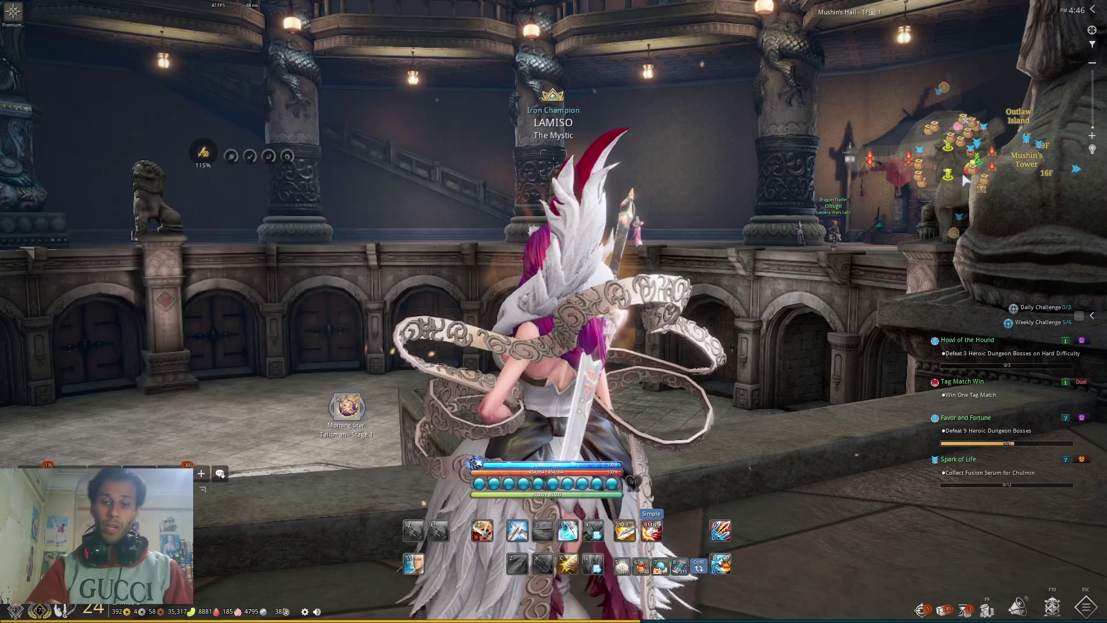
pyautogui.click(537, 92)
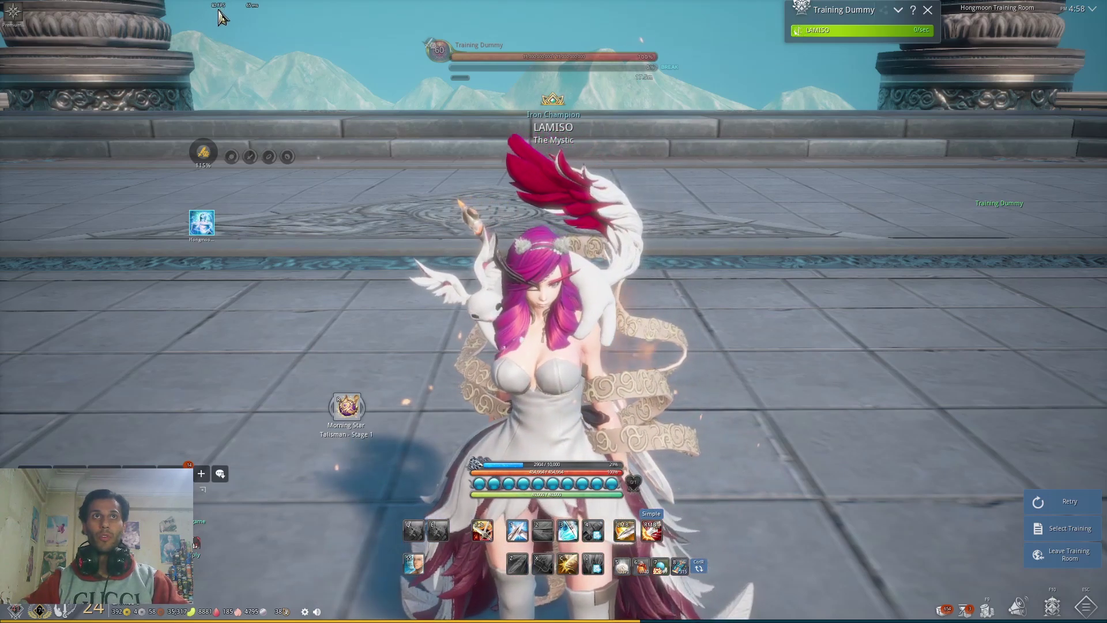
# Step: Move the character up to the training dummy and attack it with several combat skills to test the frame rate
pyautogui.moveTo(219, 17)
pyautogui.mouseDown()
pyautogui.moveTo(231, 173)
pyautogui.moveTo(223, 8)
pyautogui.mouseUp()
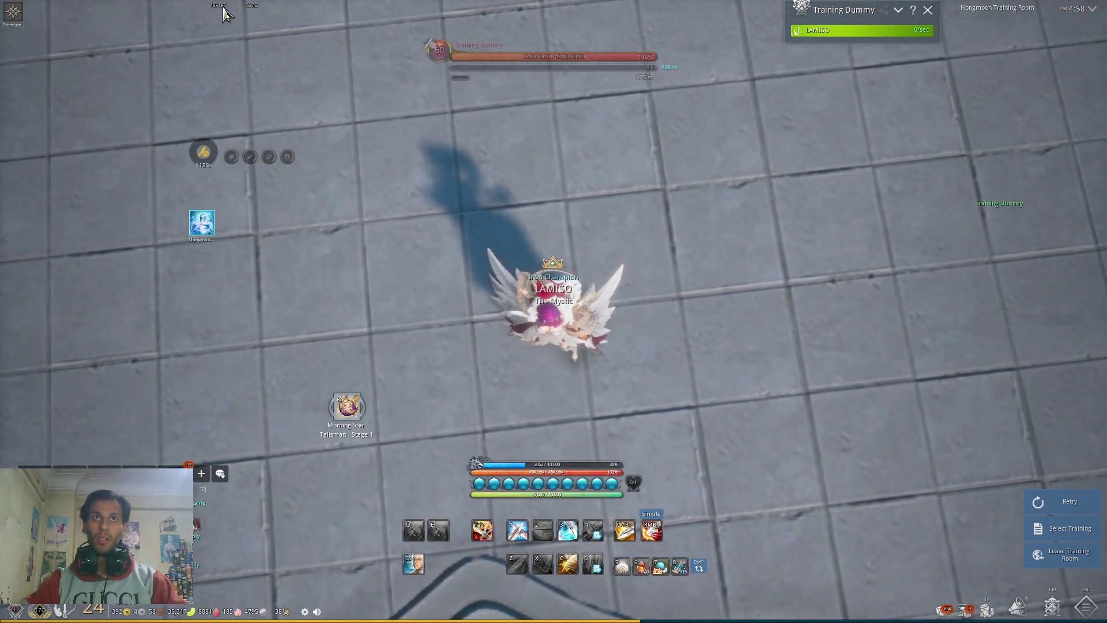
pyautogui.press('w')
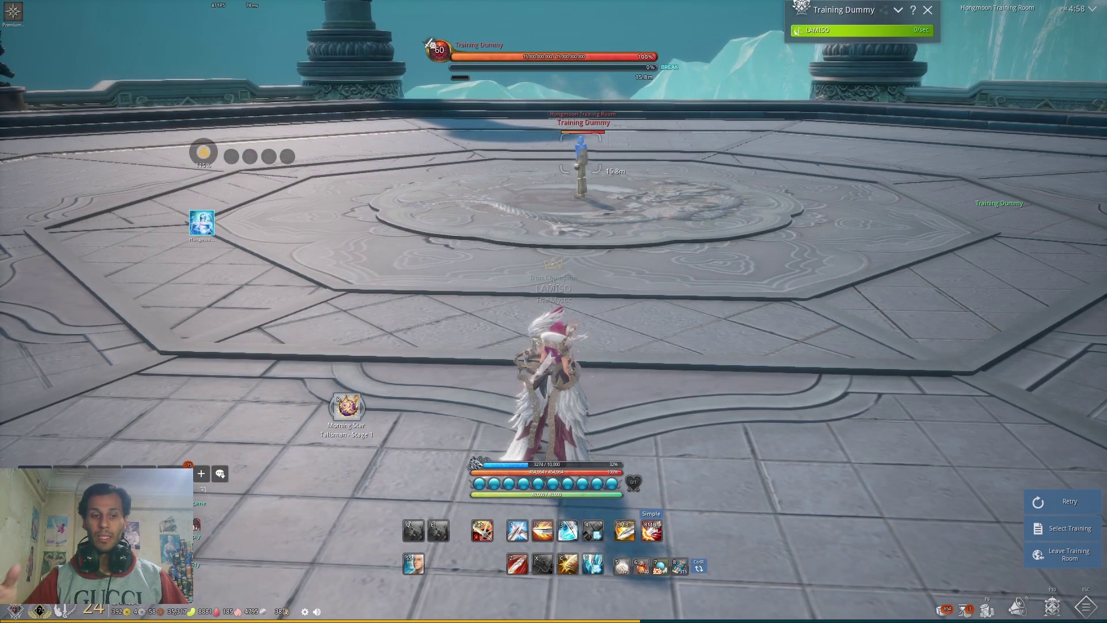
pyautogui.press('w')
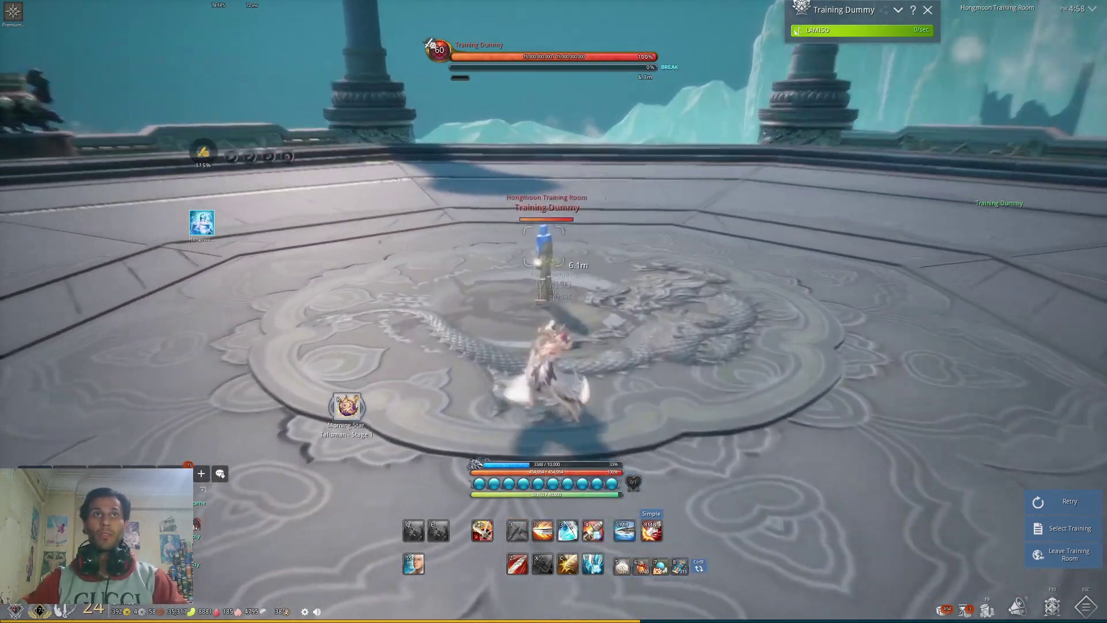
pyautogui.press('w')
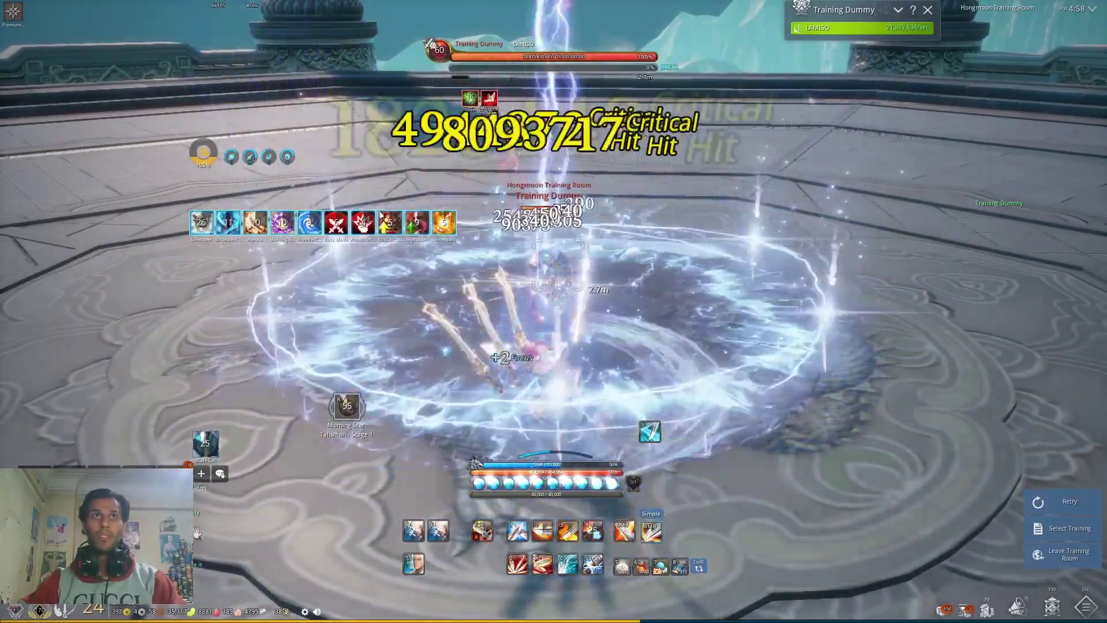
pyautogui.press('z')
pyautogui.press('x')
pyautogui.press('c')
pyautogui.press('v')
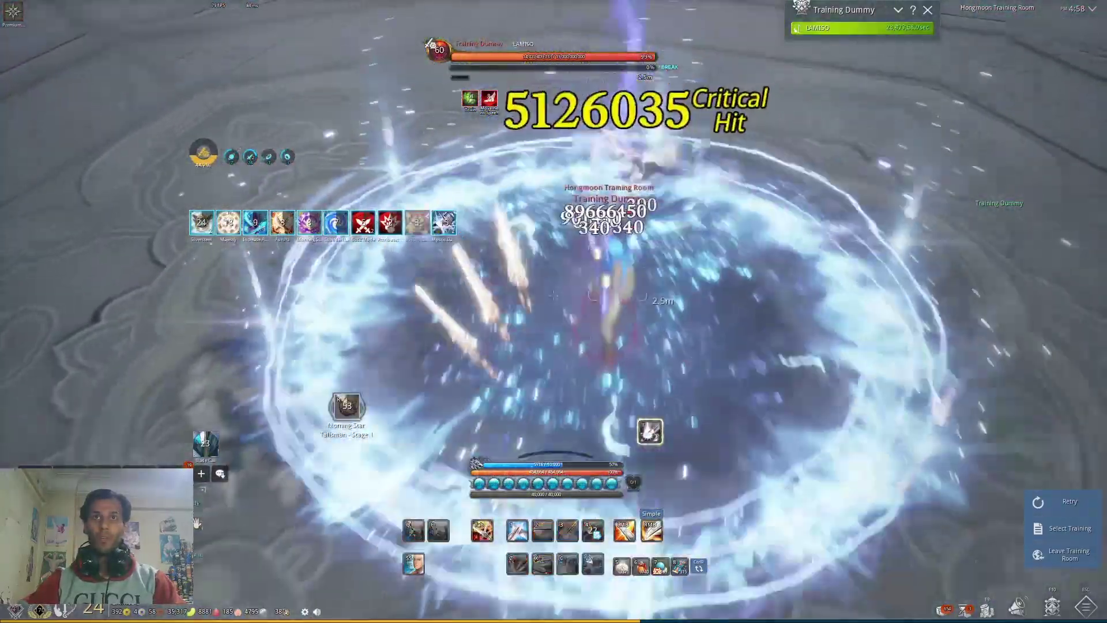
pyautogui.press('f')
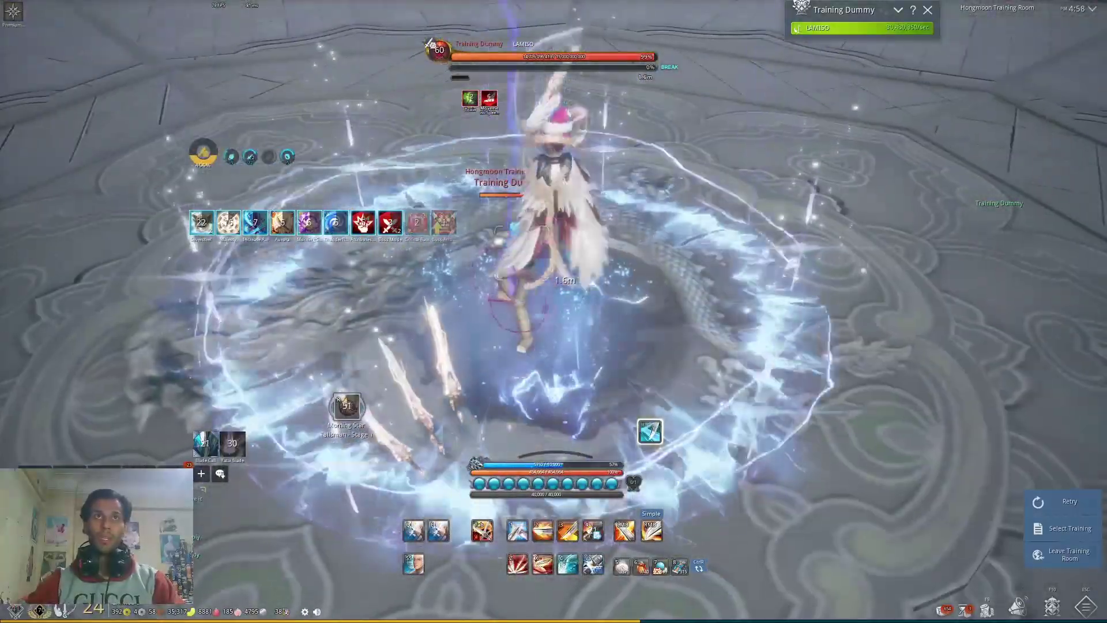
pyautogui.press('f')
pyautogui.press('1')
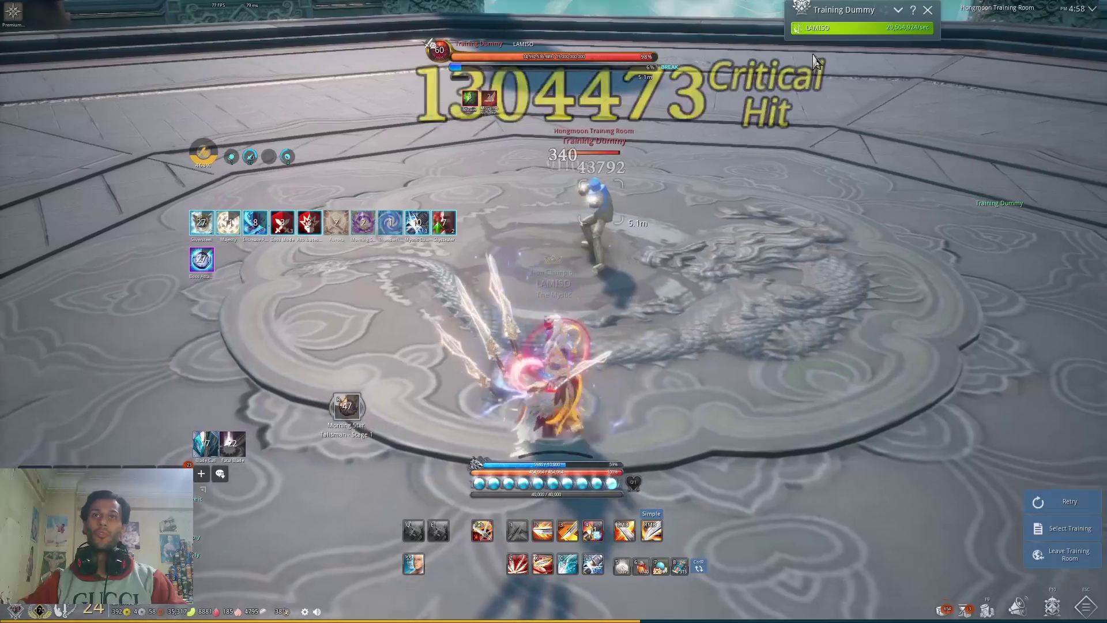
# Step: Restart the training session and back the character away from the dummy
pyautogui.click(1078, 502)
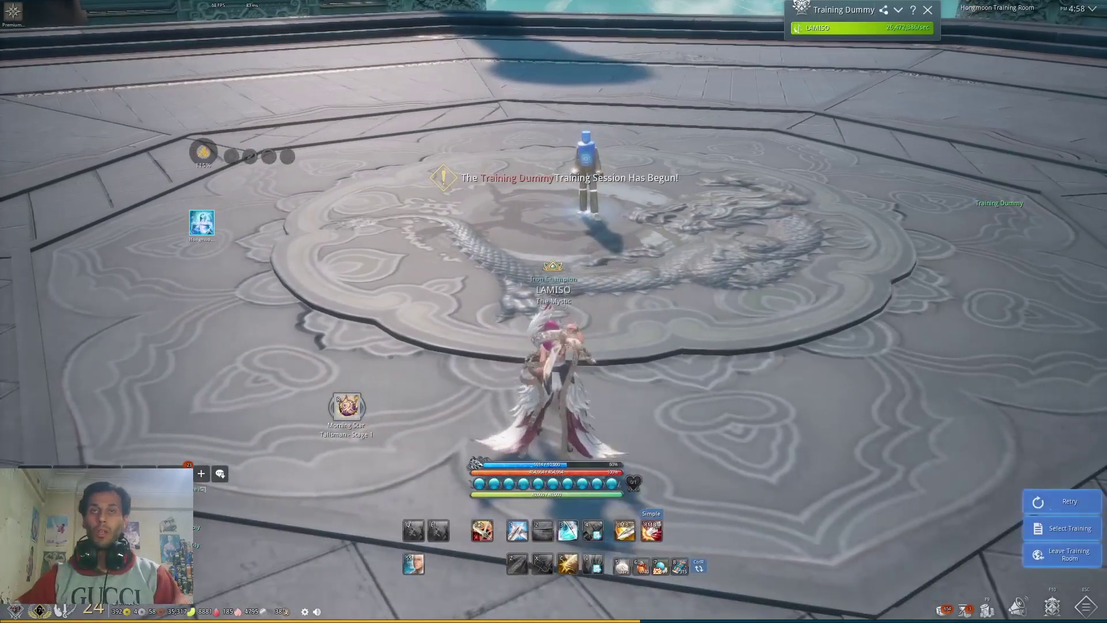
pyautogui.press('1')
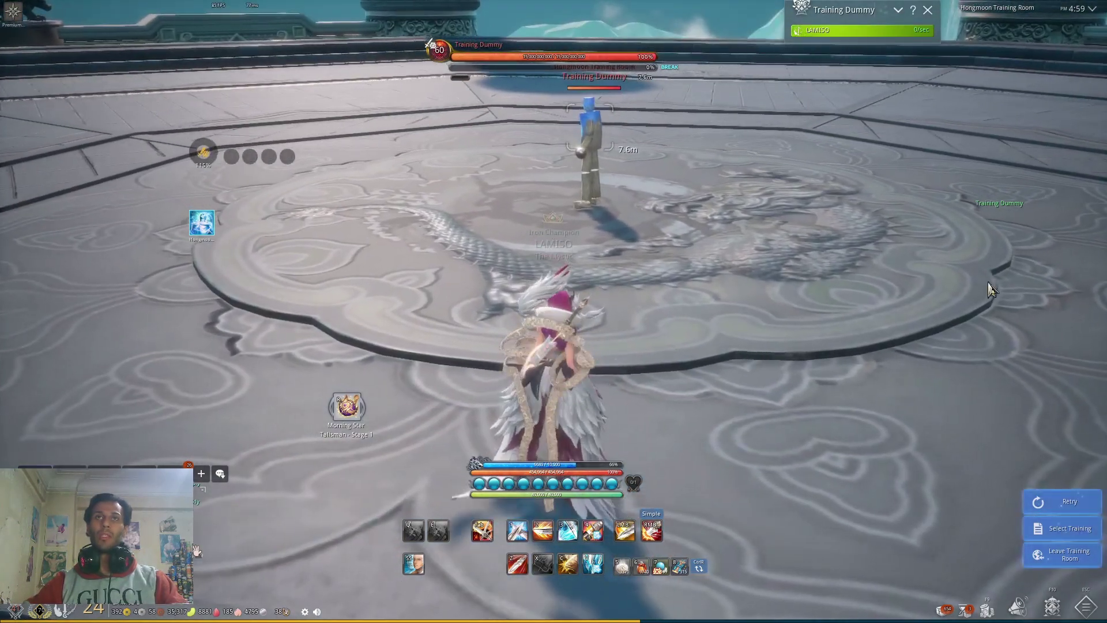
pyautogui.press('s')
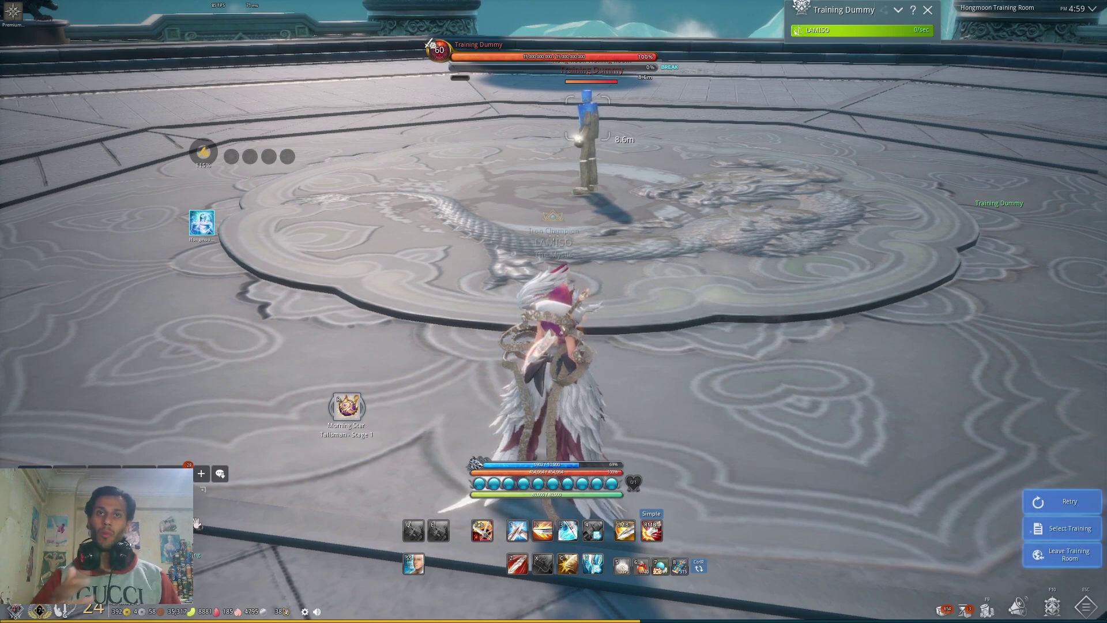
# Step: Enable Optimize for Low-End PCs in the default graphics settings and confirm the change
pyautogui.press('Escape')
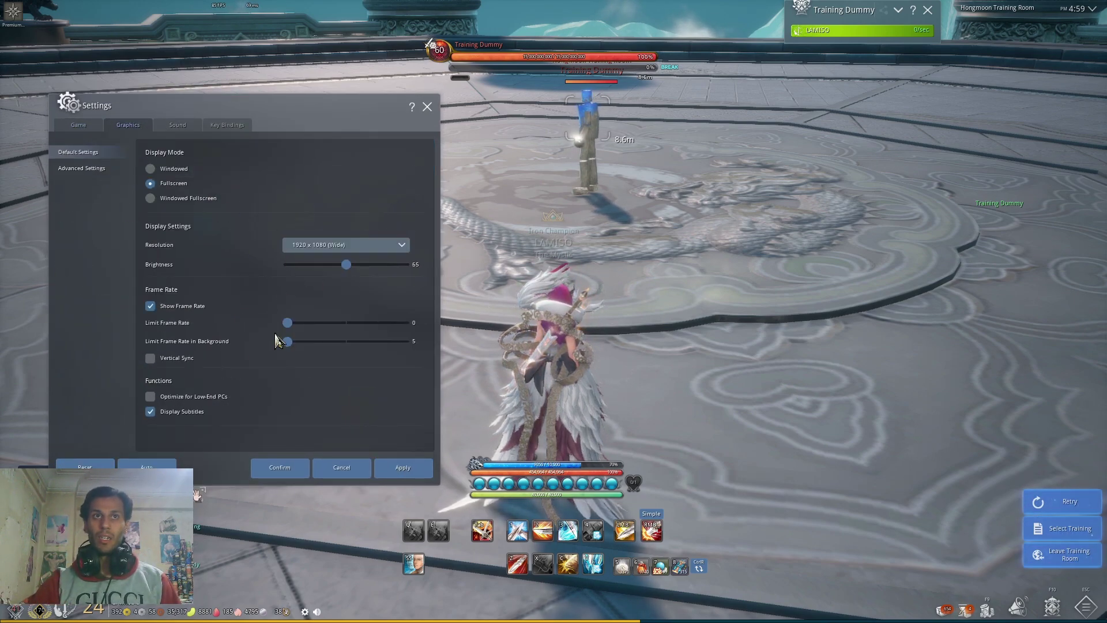
pyautogui.click(192, 401)
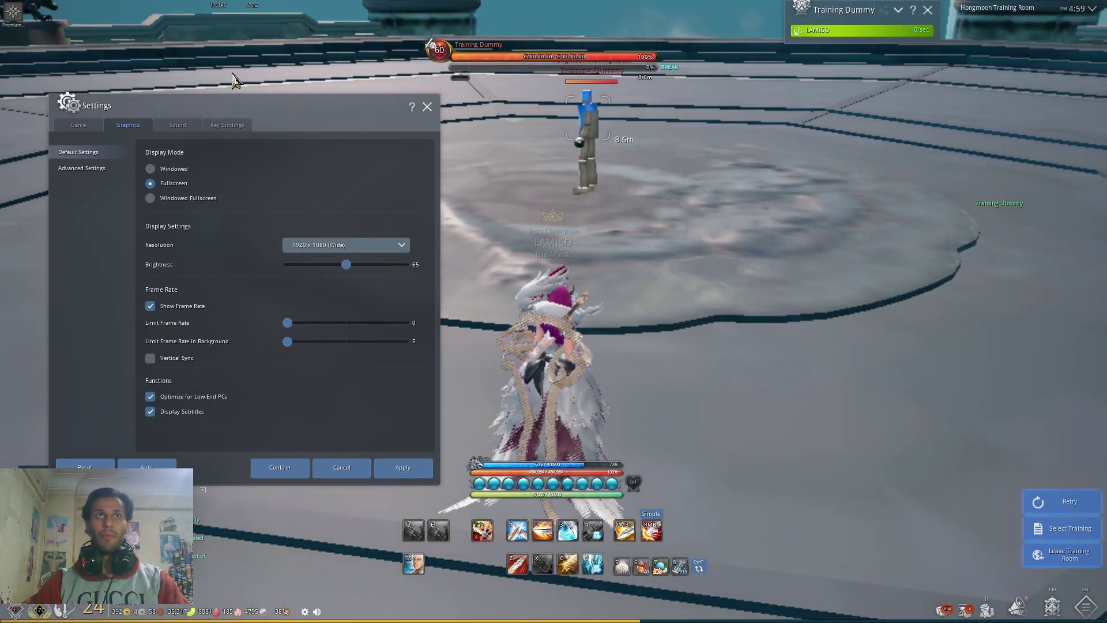
pyautogui.click(280, 467)
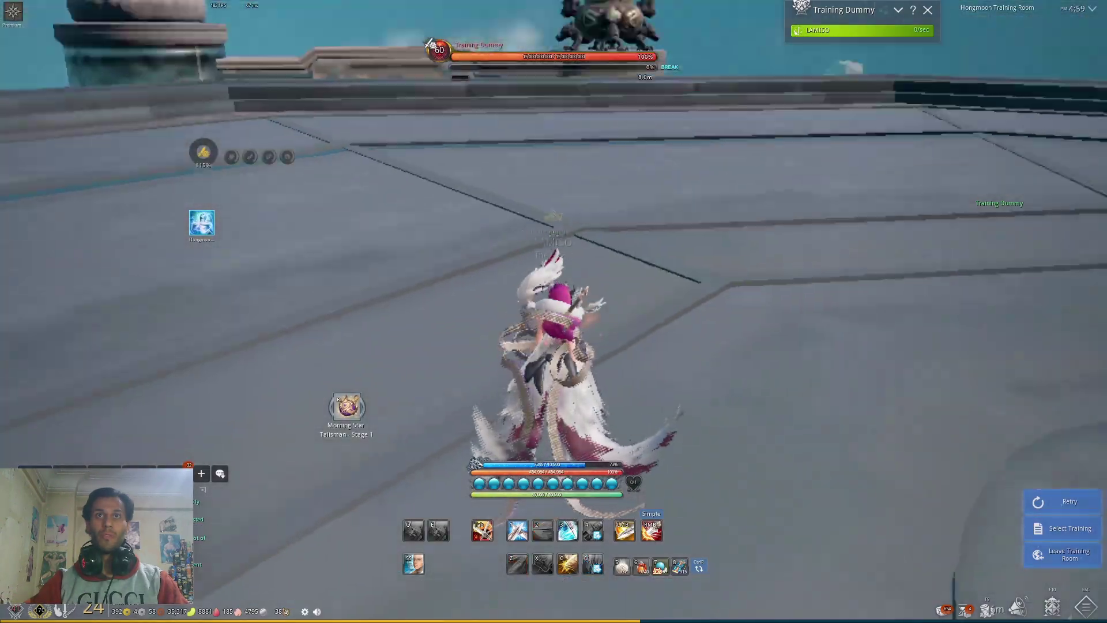
# Step: Examine the character and the arena floor up close under low-end optimization, and approach the training dummy
pyautogui.scroll(5, 553, 312)
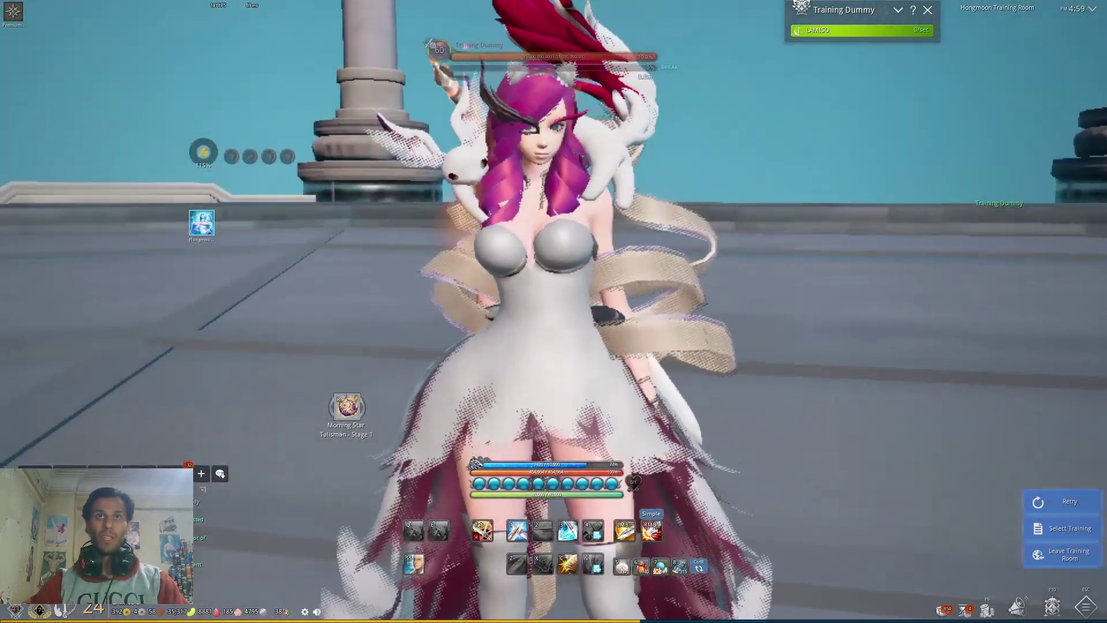
pyautogui.scroll(-5, 553, 311)
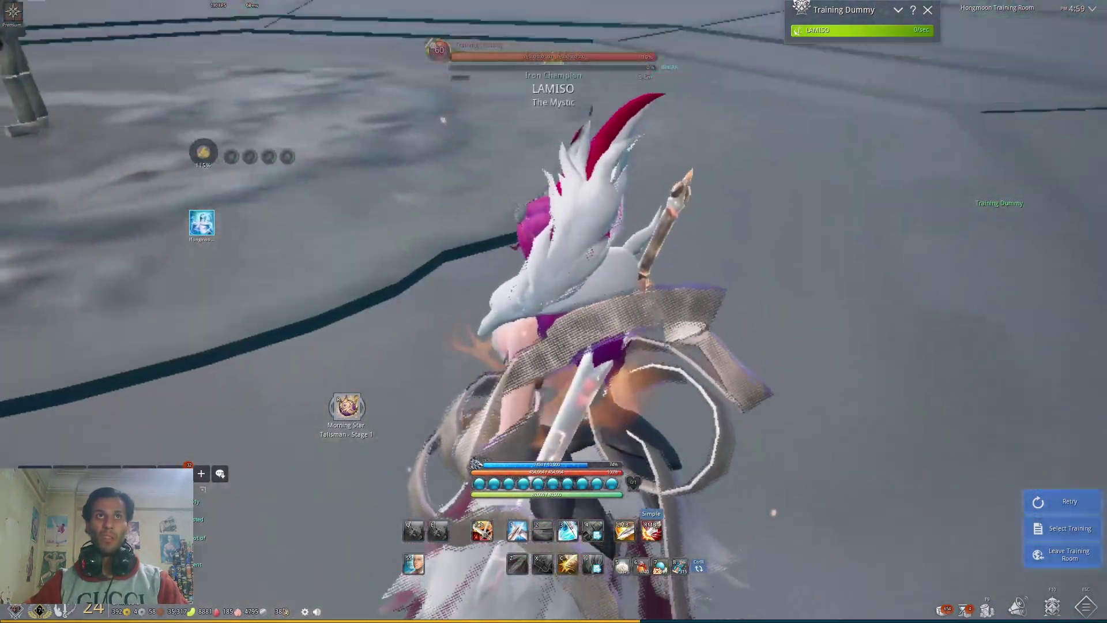
pyautogui.scroll(-5, 553, 312)
pyautogui.press('w')
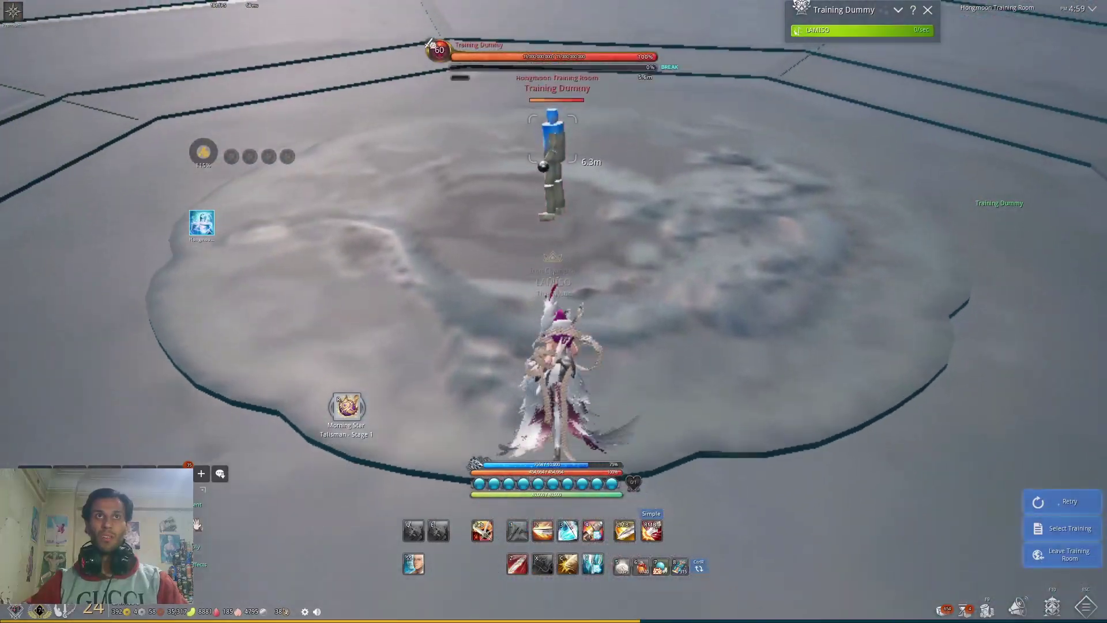
# Step: Attack the training dummy with a skill combo to check the frame rate under low-end optimization, and restart the session
pyautogui.press('Tab')
pyautogui.press('4')
pyautogui.press('x')
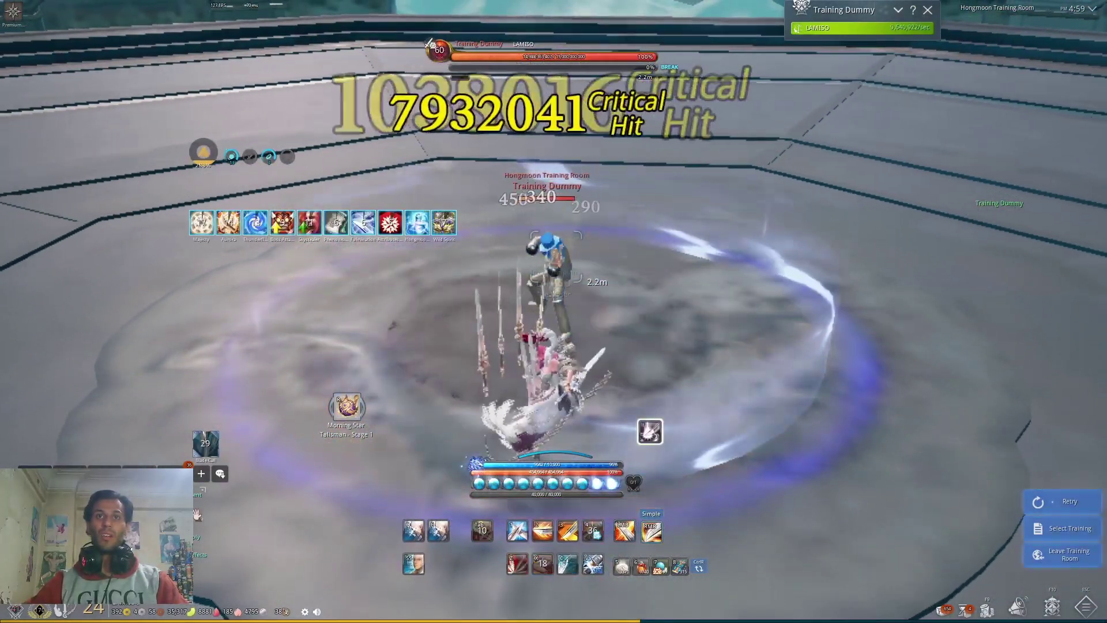
pyautogui.press('f')
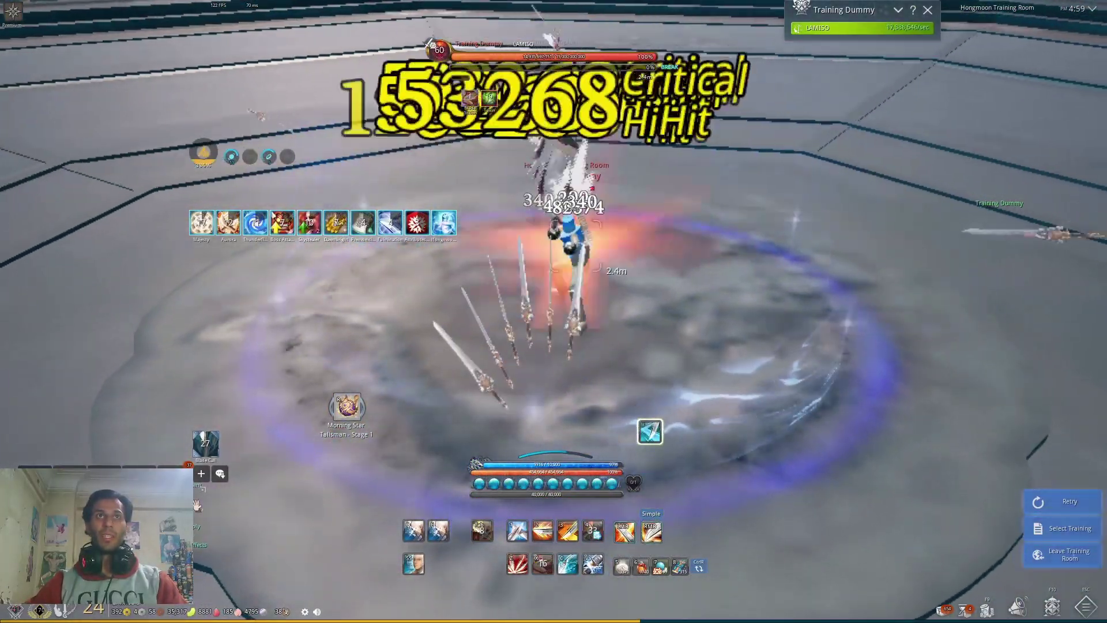
pyautogui.press('f')
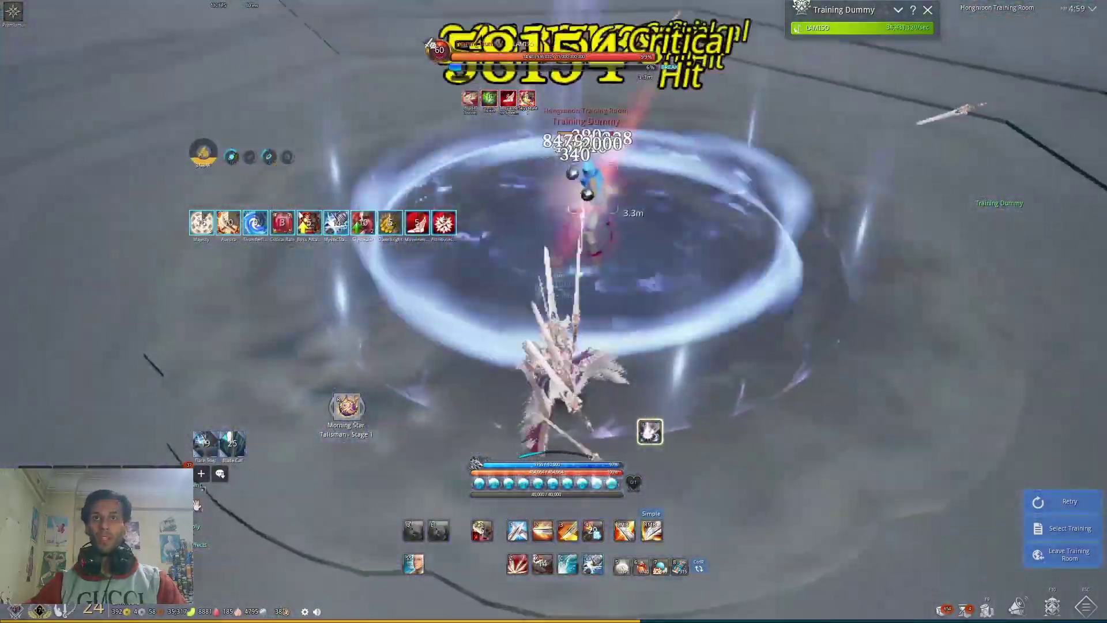
pyautogui.press('f')
pyautogui.press('2')
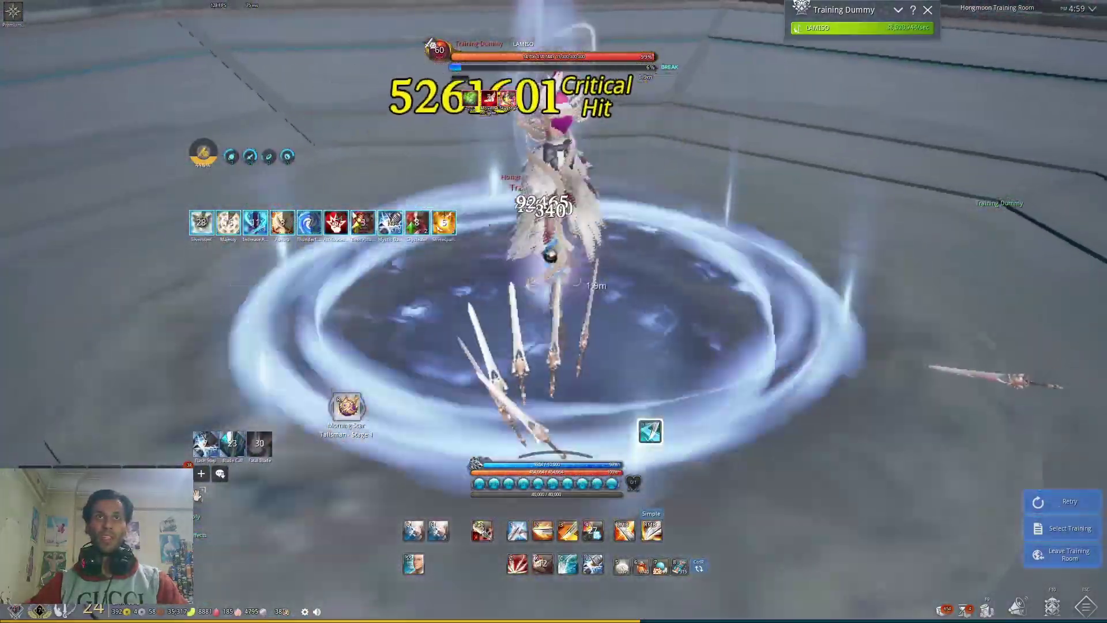
pyautogui.press('3')
pyautogui.press('3')
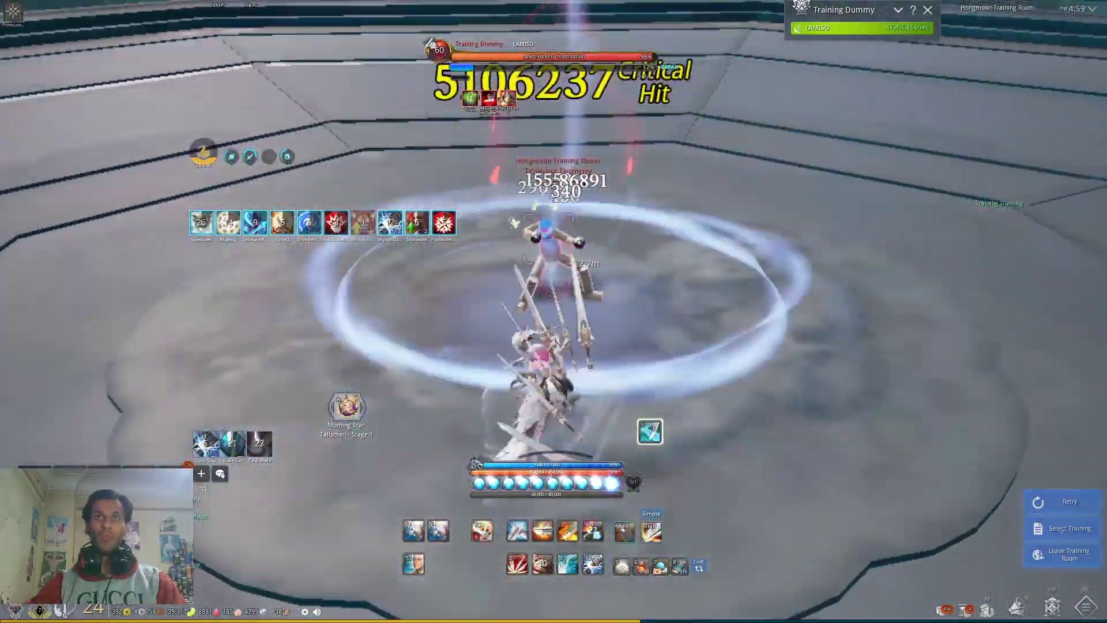
pyautogui.press('f')
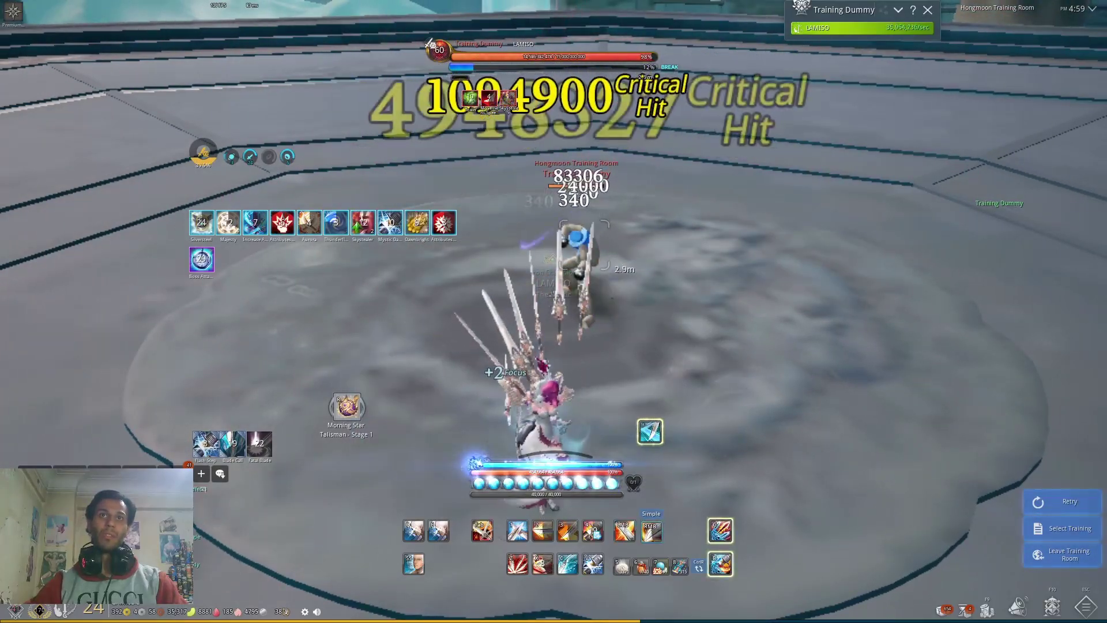
pyautogui.click(1064, 501)
pyautogui.press('s')
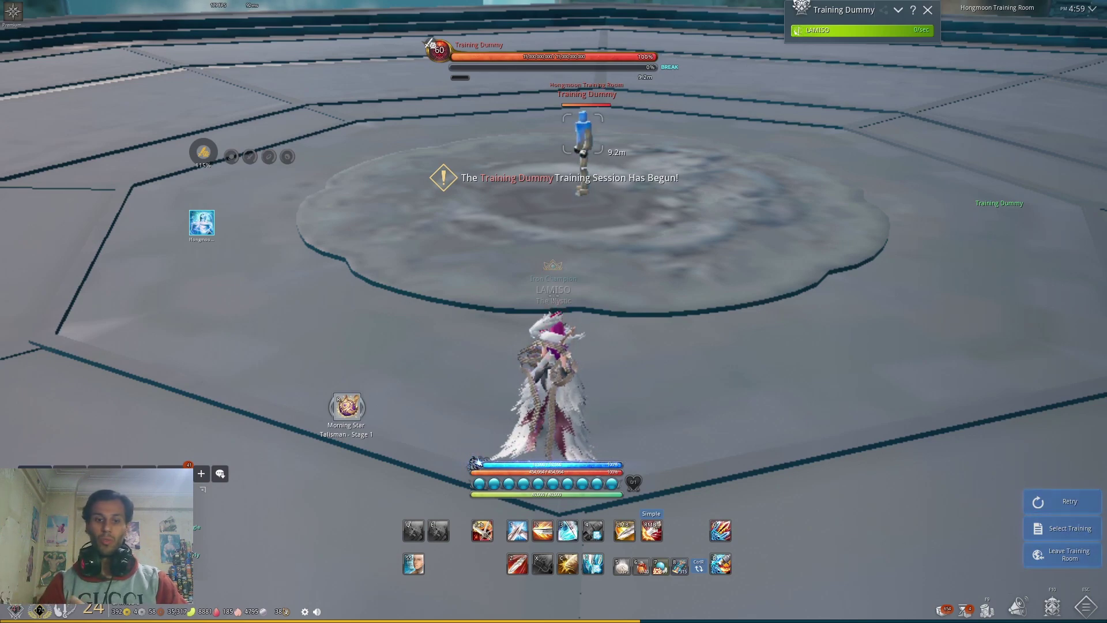
# Step: Turn off Optimize for Low-End PCs in the default graphics settings and confirm the change
pyautogui.press('F10')
pyautogui.click(157, 396)
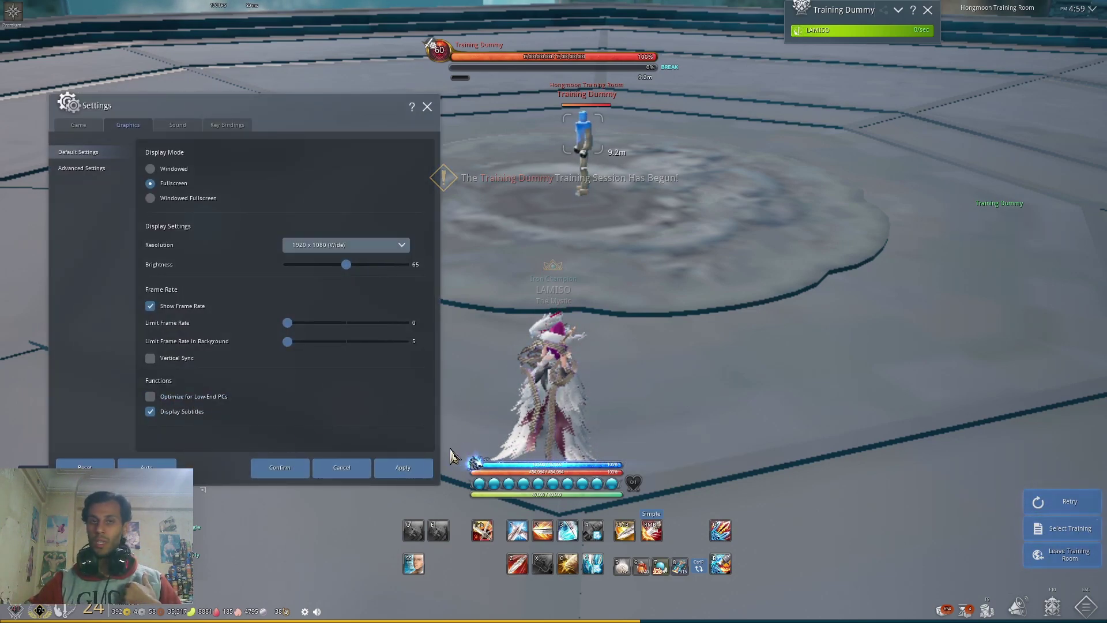
pyautogui.click(289, 470)
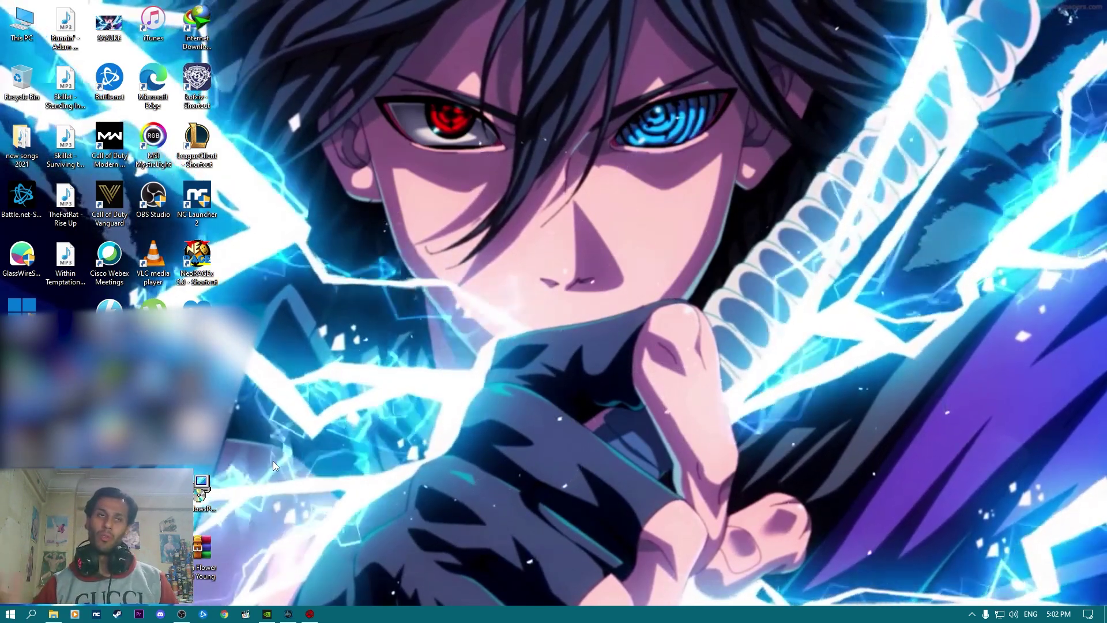
# Step: Switch to the Windows Power & sleep settings and open the additional power settings to review the power plans
pyautogui.press('super+x')
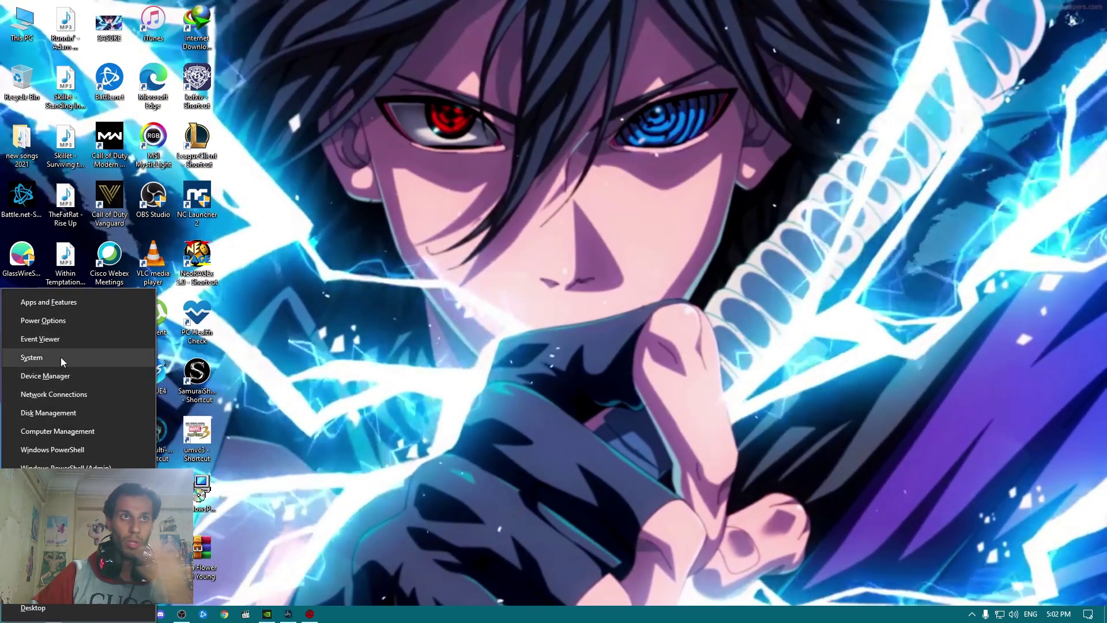
pyautogui.click(117, 324)
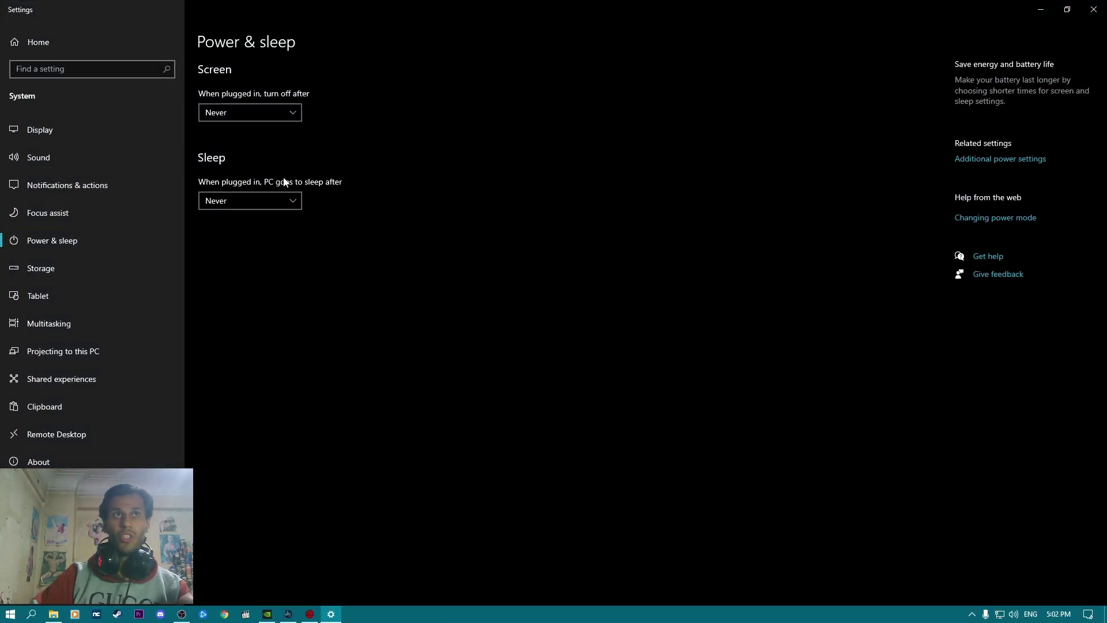
pyautogui.click(1021, 164)
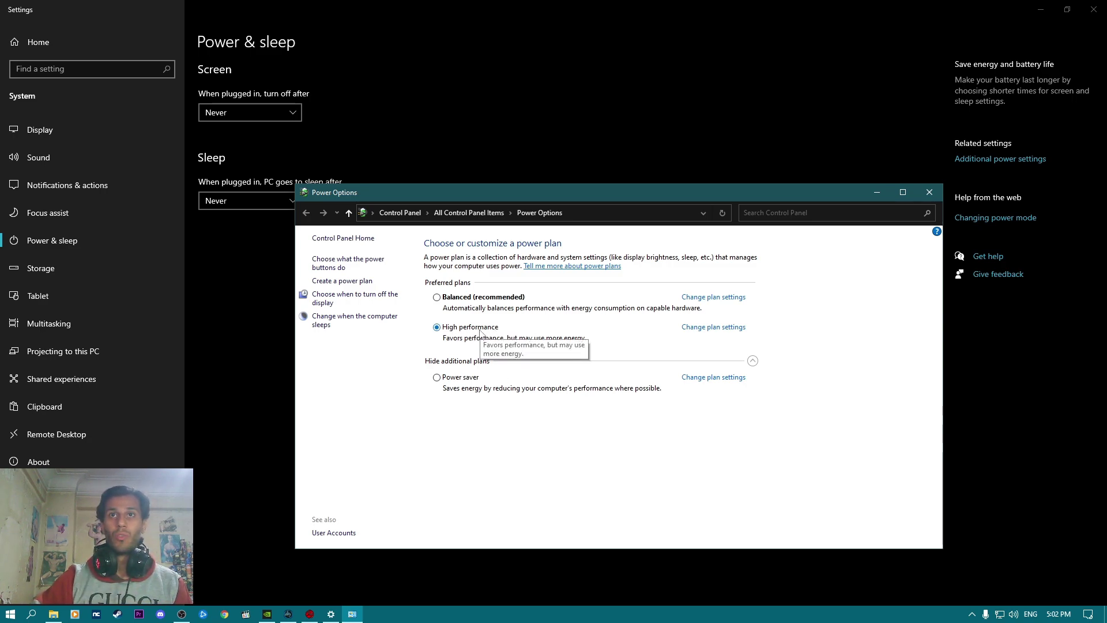
# Step: Examine the Balanced plan's advanced power settings and the list of available plans, and cancel without changing anything
pyautogui.click(714, 297)
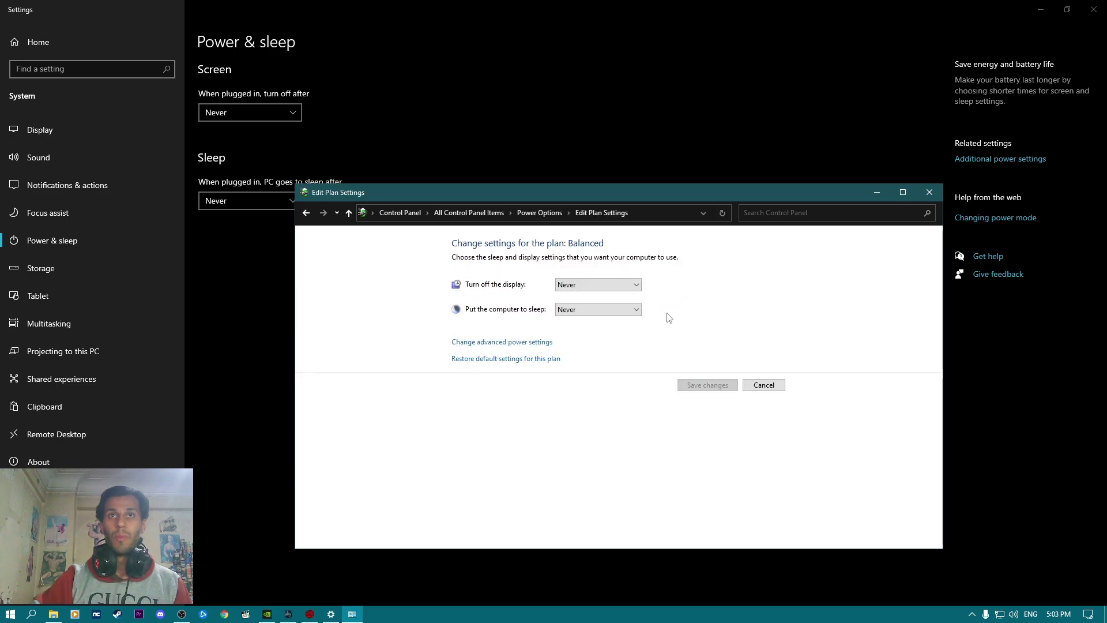
pyautogui.click(515, 344)
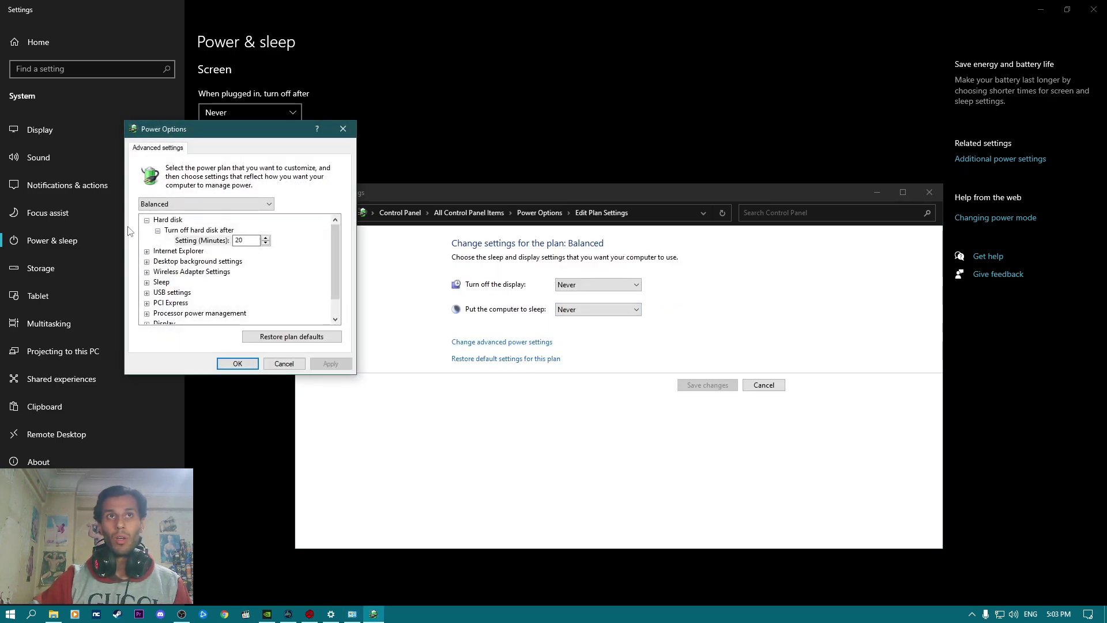
pyautogui.click(266, 205)
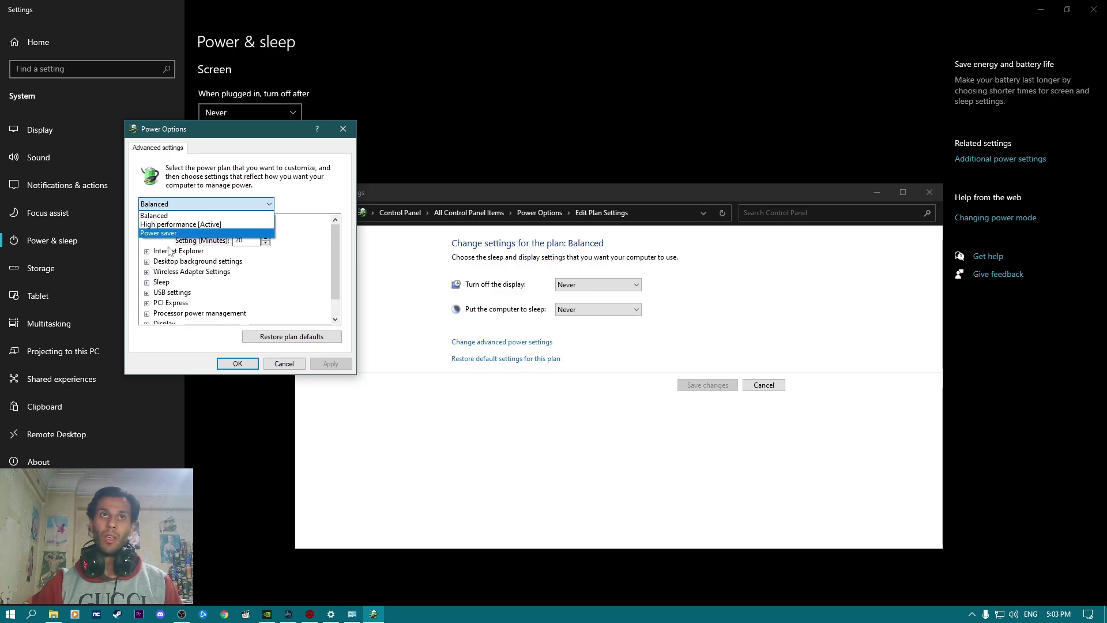
pyautogui.click(294, 368)
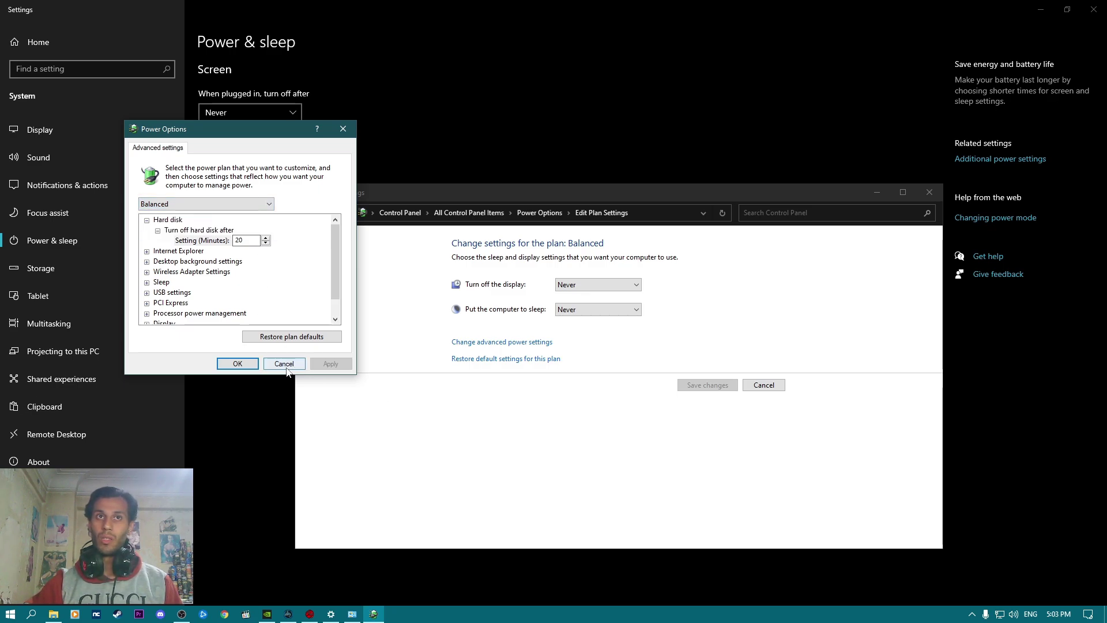
pyautogui.click(293, 366)
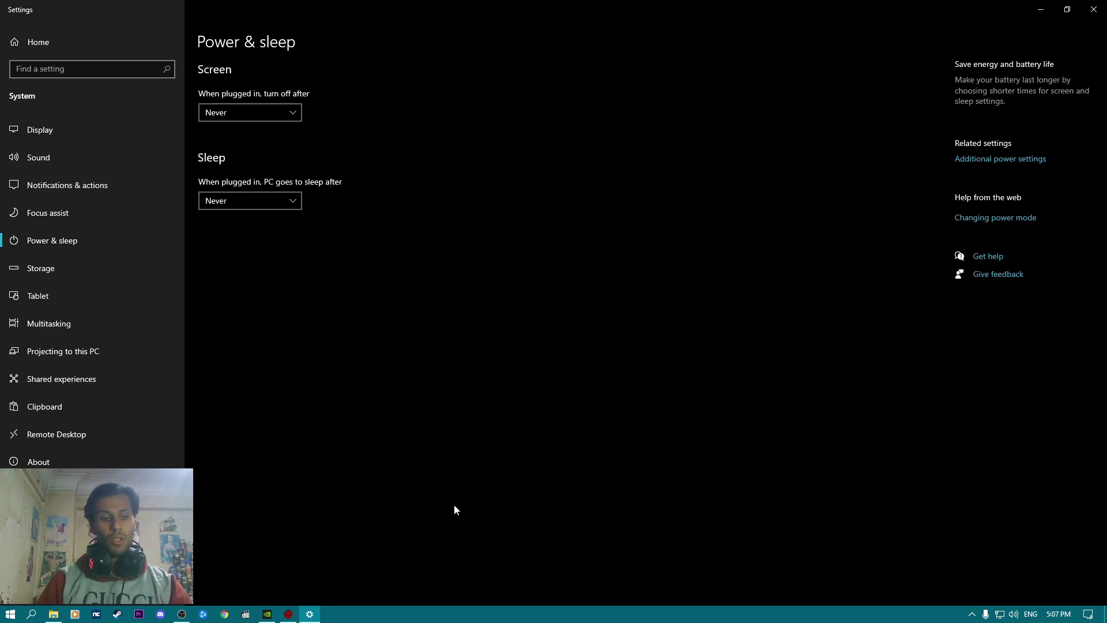
# Step: Open the Windows Prefetch folder, permanently delete all of its files while skipping the one in use, and close the folder
pyautogui.press('super+r')
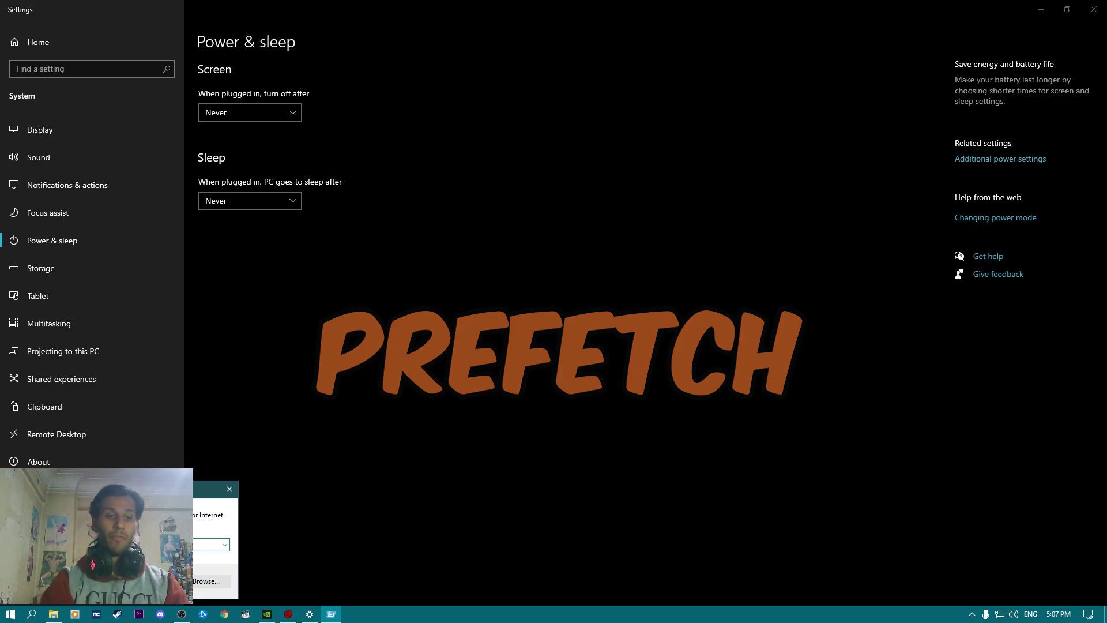
pyautogui.press('Return')
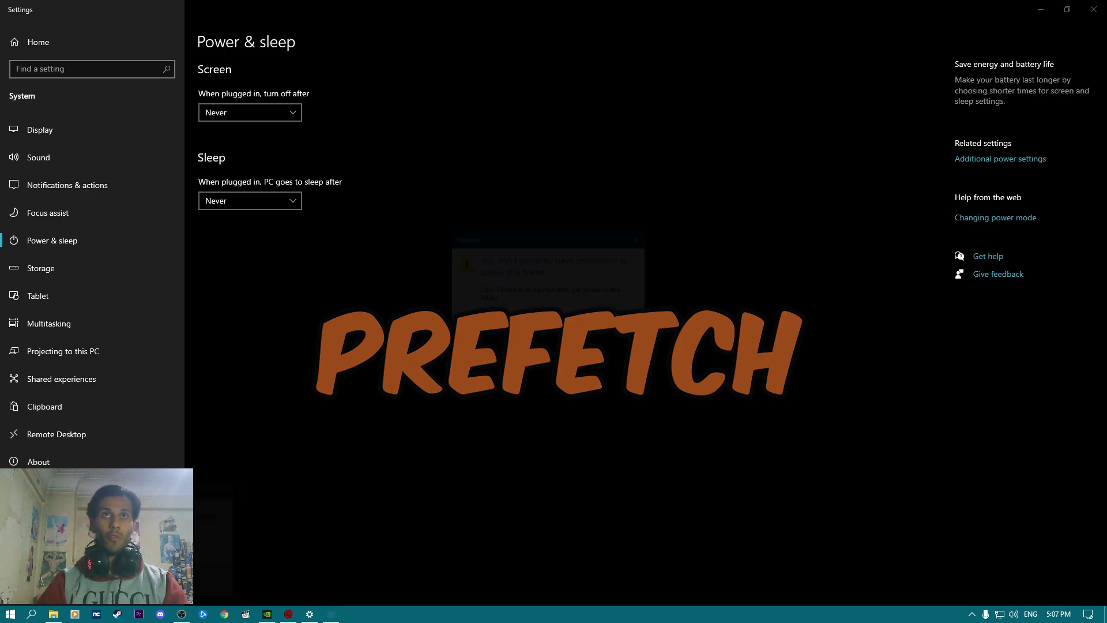
pyautogui.click(557, 326)
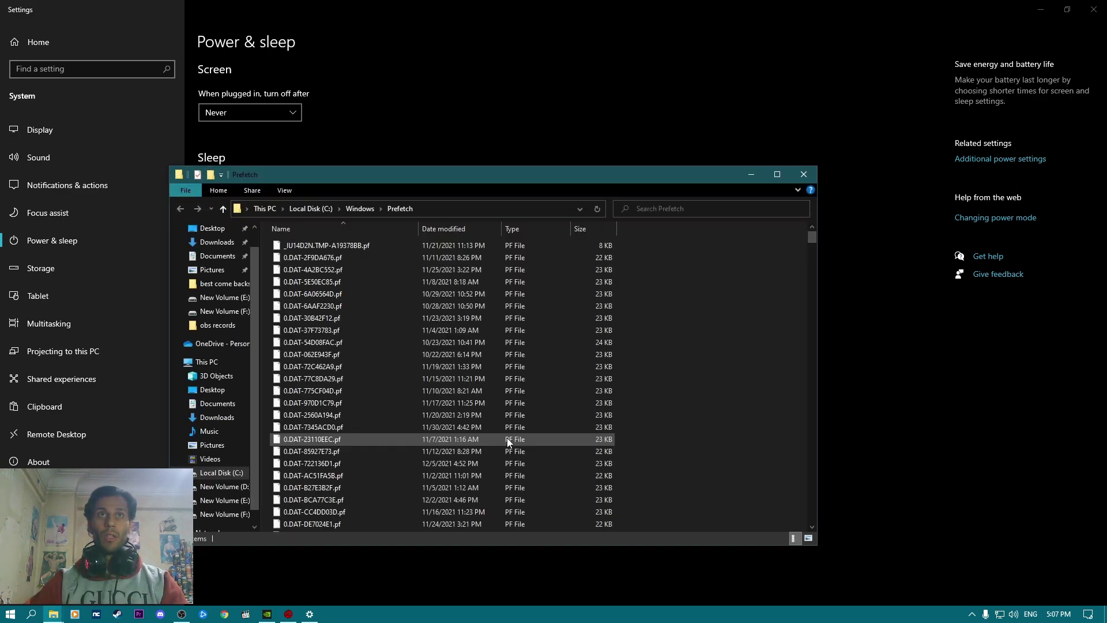
pyautogui.click(354, 341)
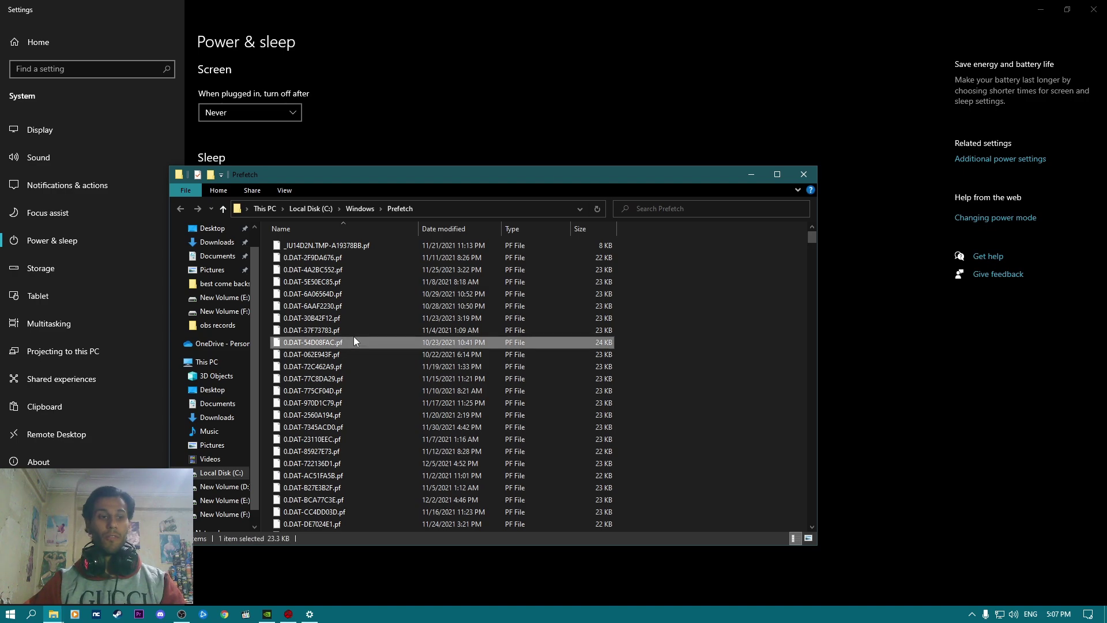
pyautogui.hotkey('ctrl', 'a')
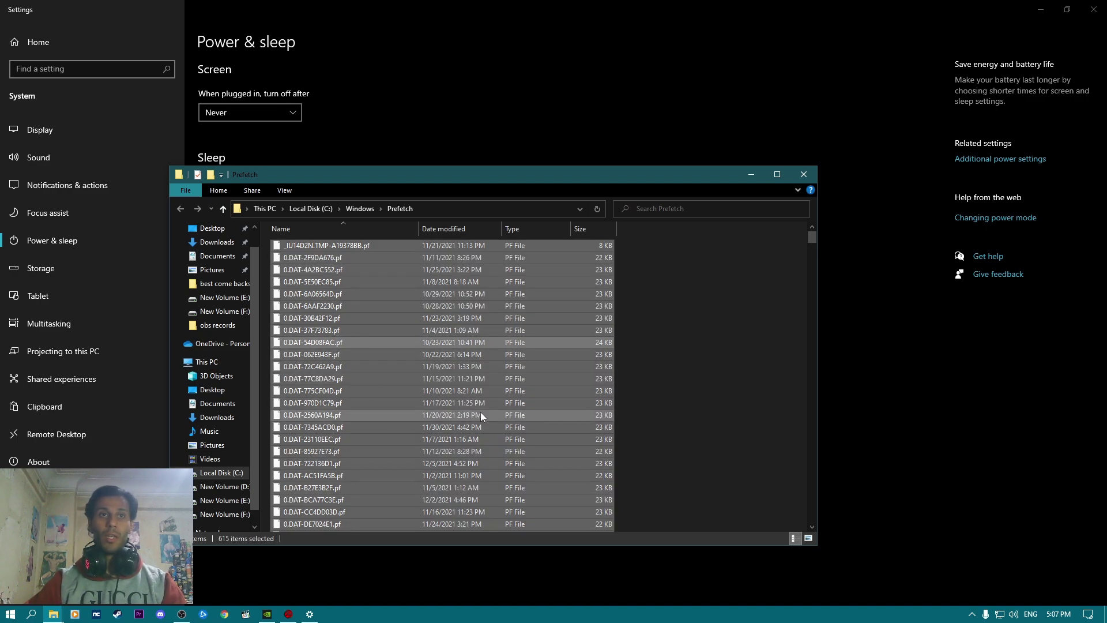
pyautogui.hotkey('shift', 'Delete')
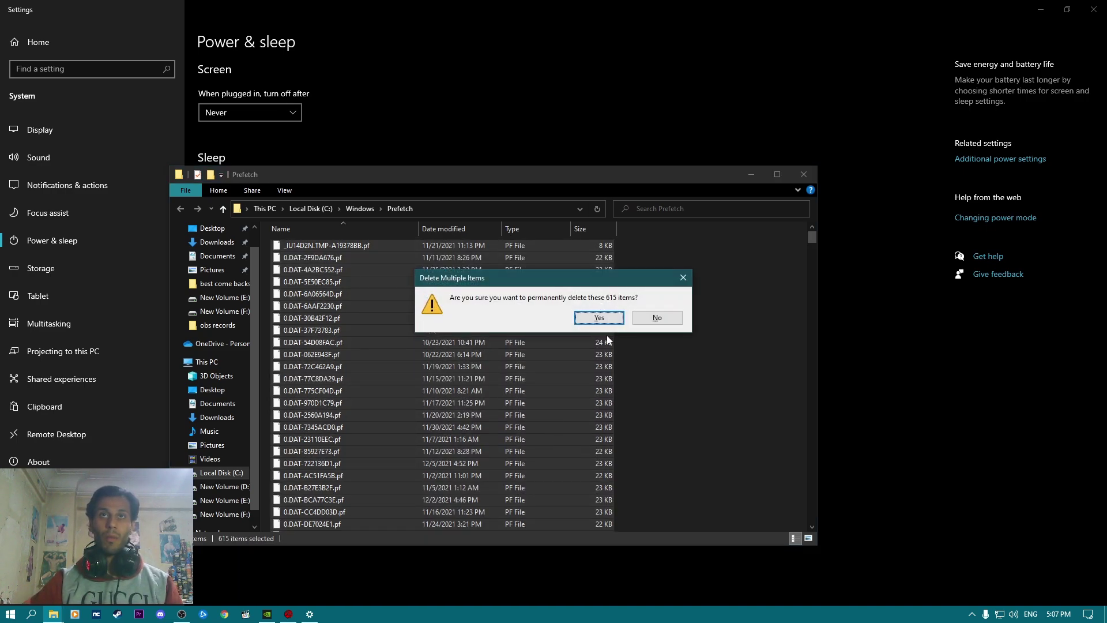
pyautogui.click(599, 319)
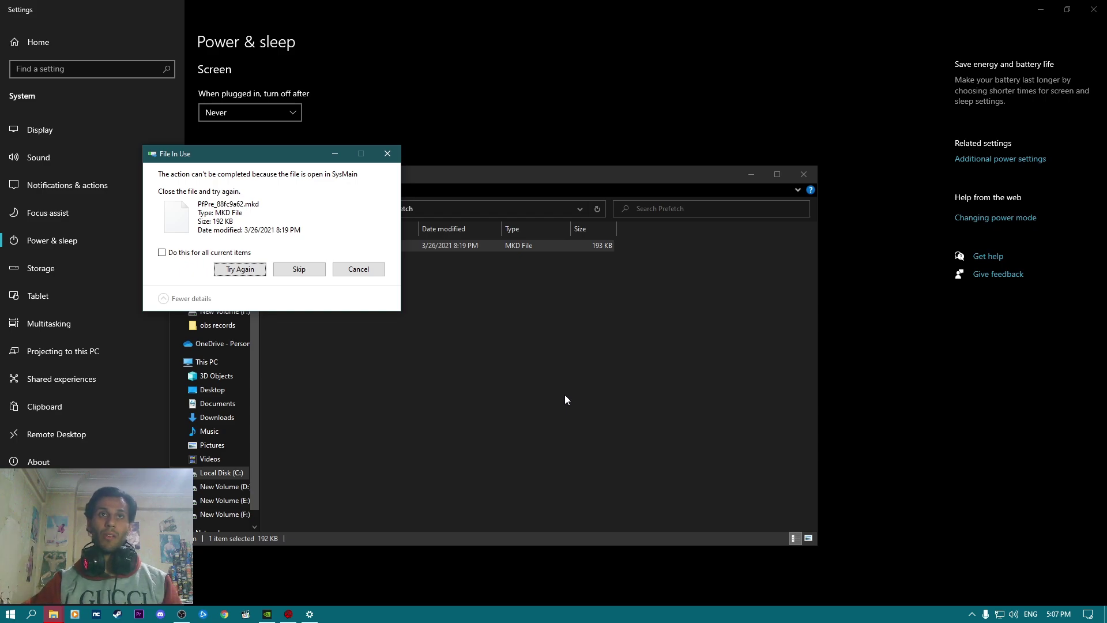
pyautogui.click(298, 271)
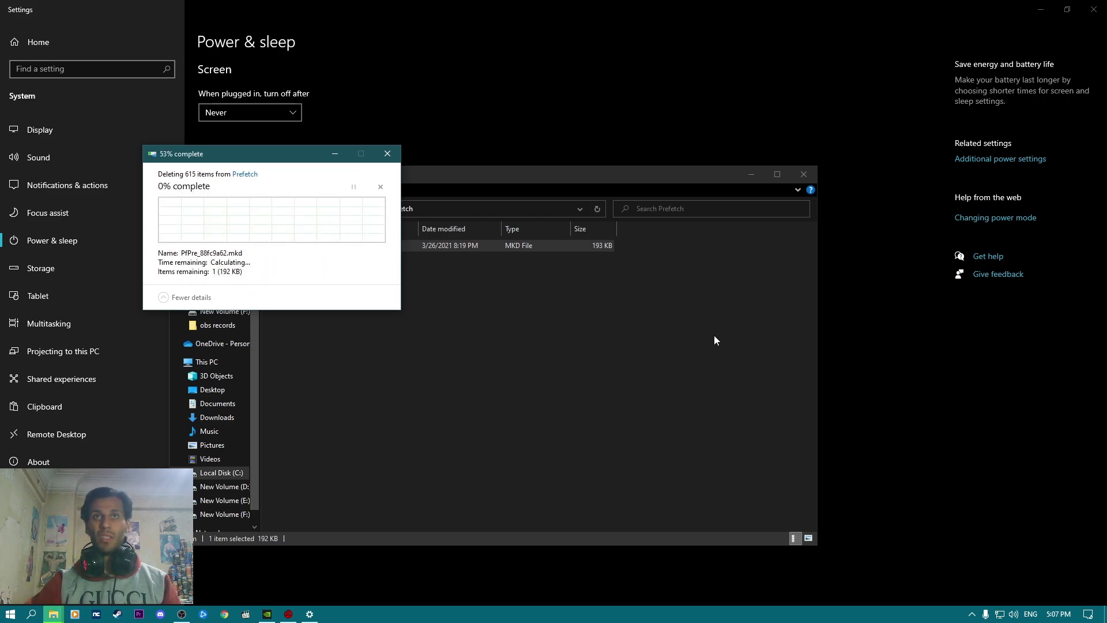
pyautogui.click(804, 179)
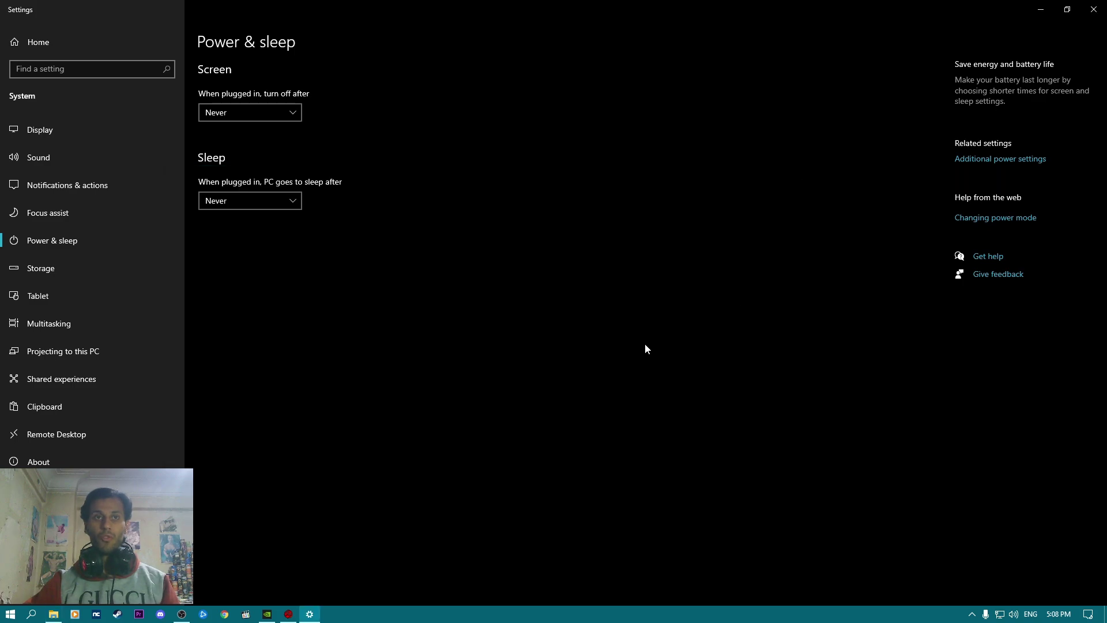
# Step: Permanently delete everything in the Windows Temp folder, granting administrator permission for all items and skipping all files in use, and close the folder
pyautogui.press('super+r')
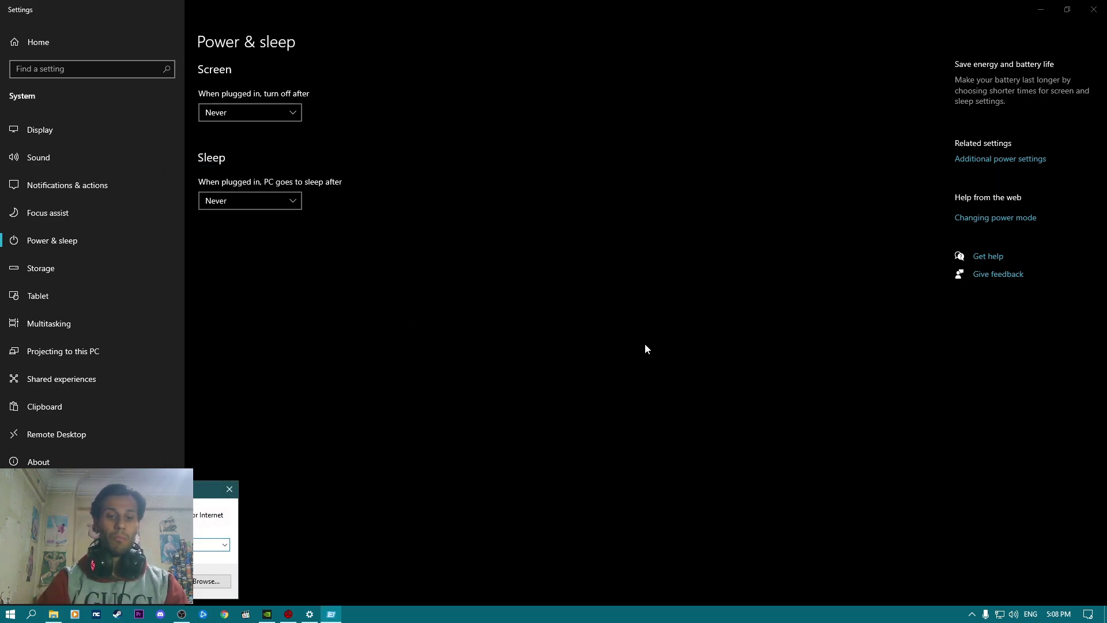
pyautogui.press('Return')
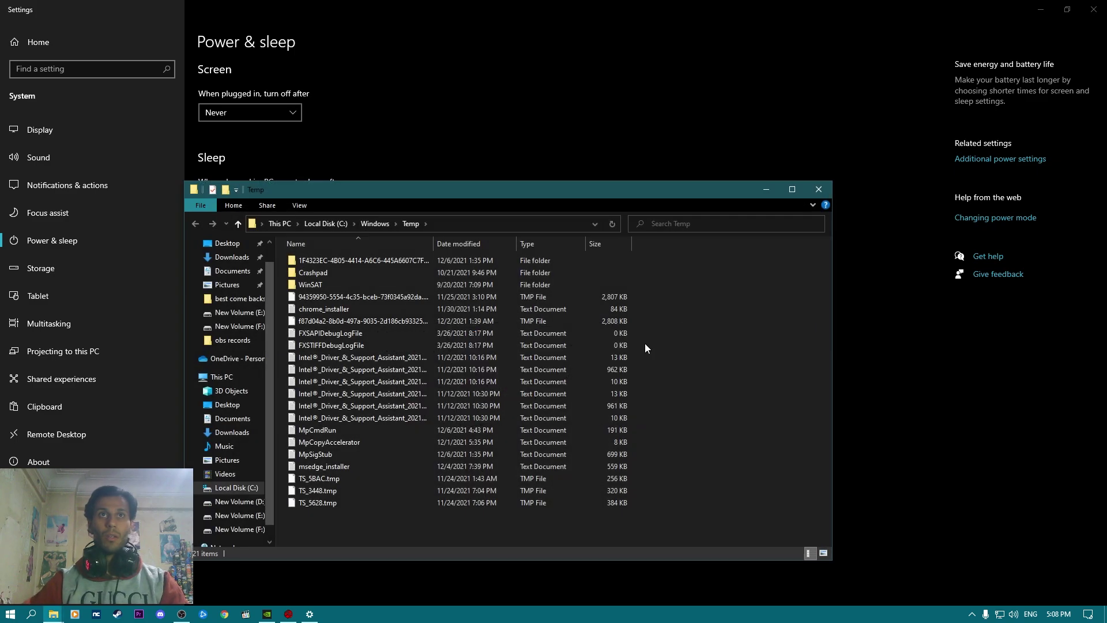
pyautogui.click(515, 345)
pyautogui.hotkey('ctrl', 'a')
pyautogui.hotkey('shift', 'Delete')
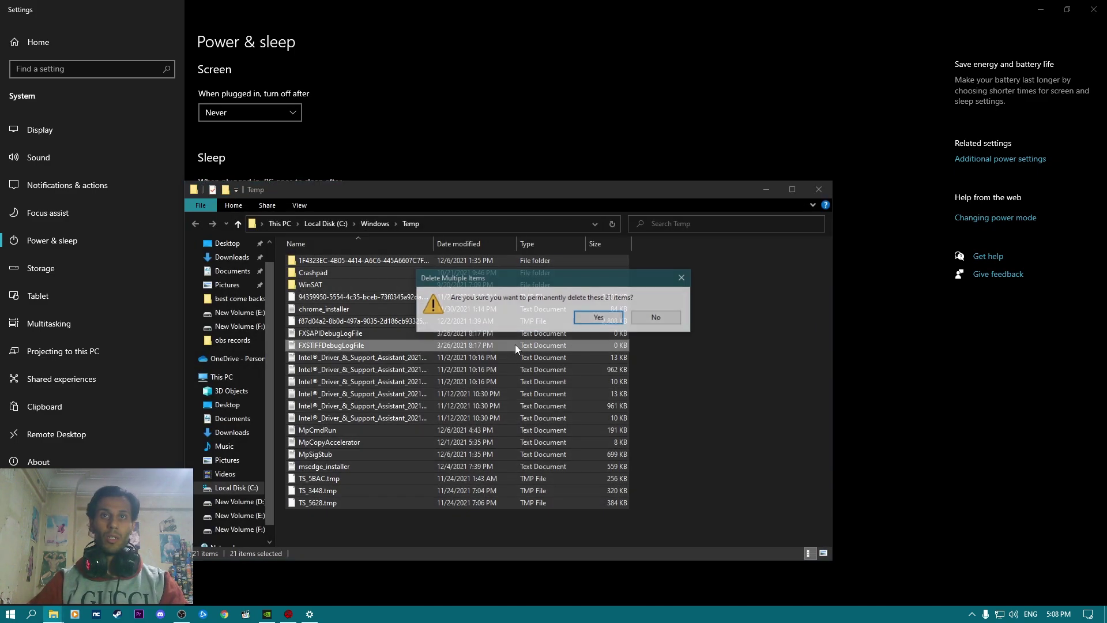
pyautogui.click(597, 320)
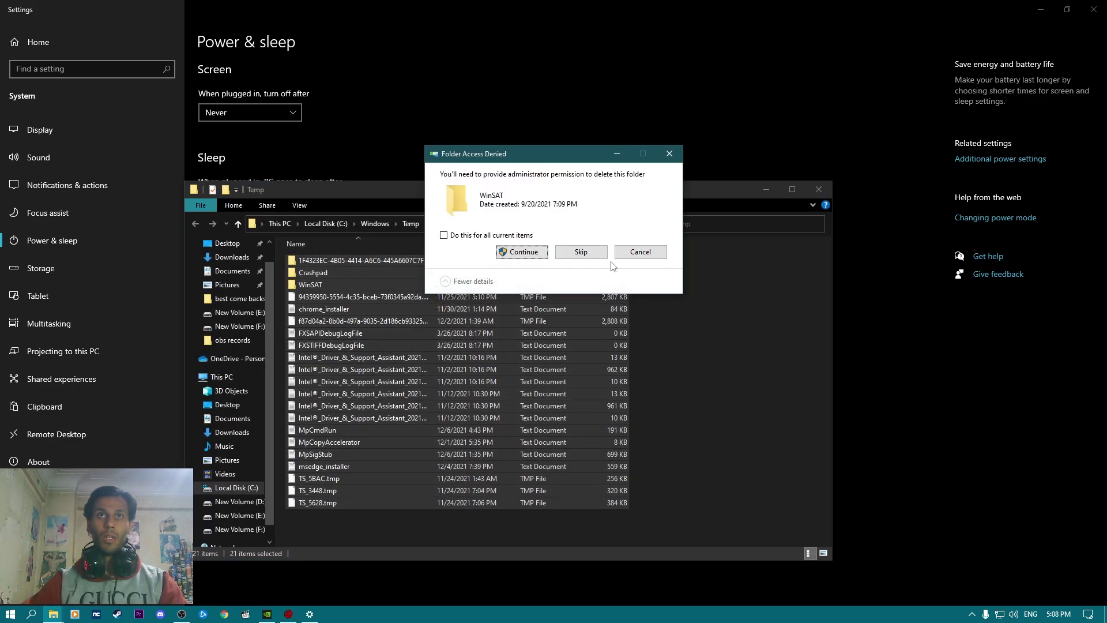
pyautogui.click(485, 236)
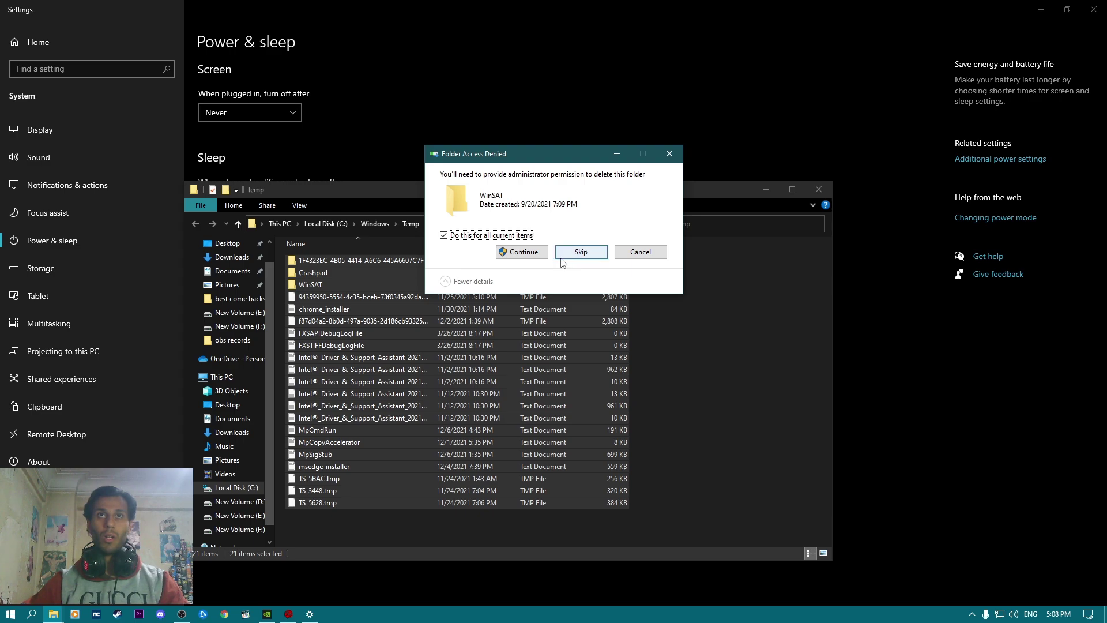
pyautogui.click(517, 254)
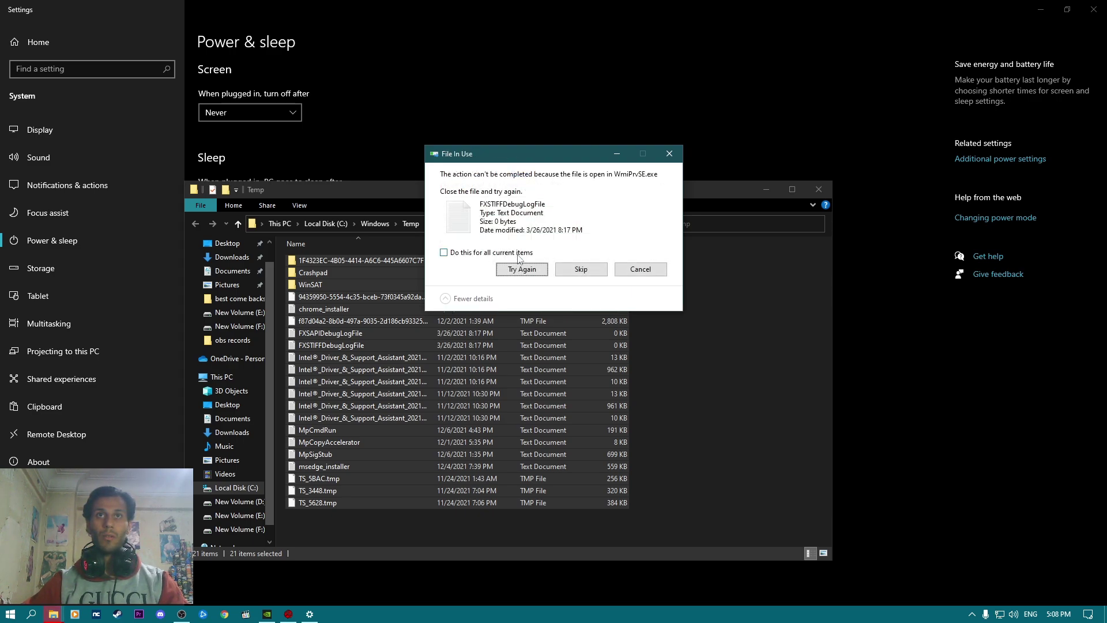
pyautogui.click(494, 254)
pyautogui.click(581, 269)
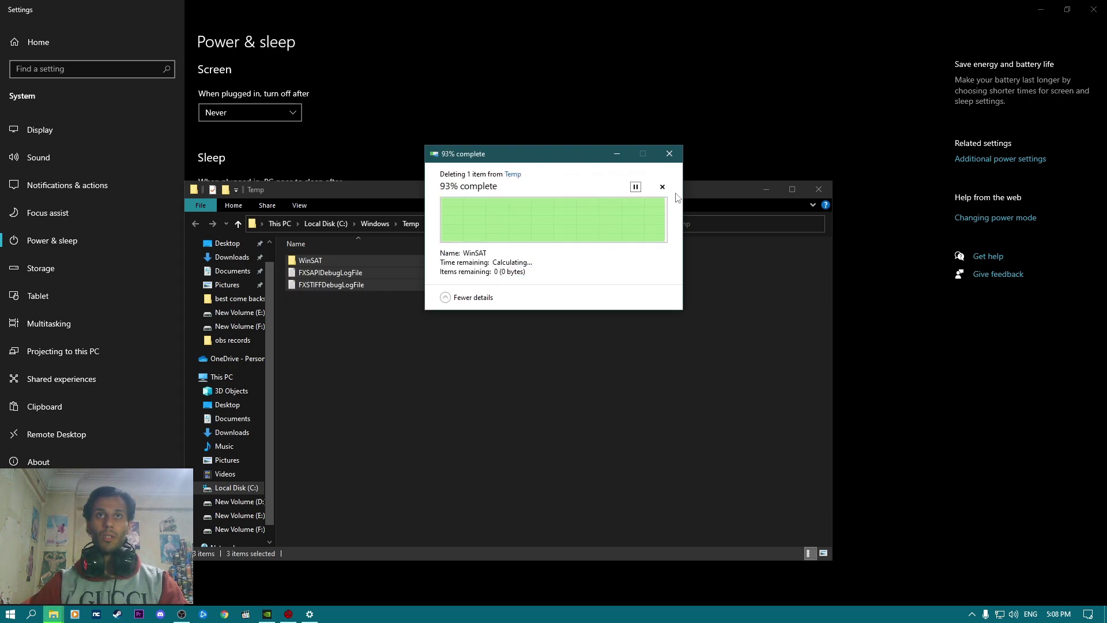
pyautogui.click(820, 192)
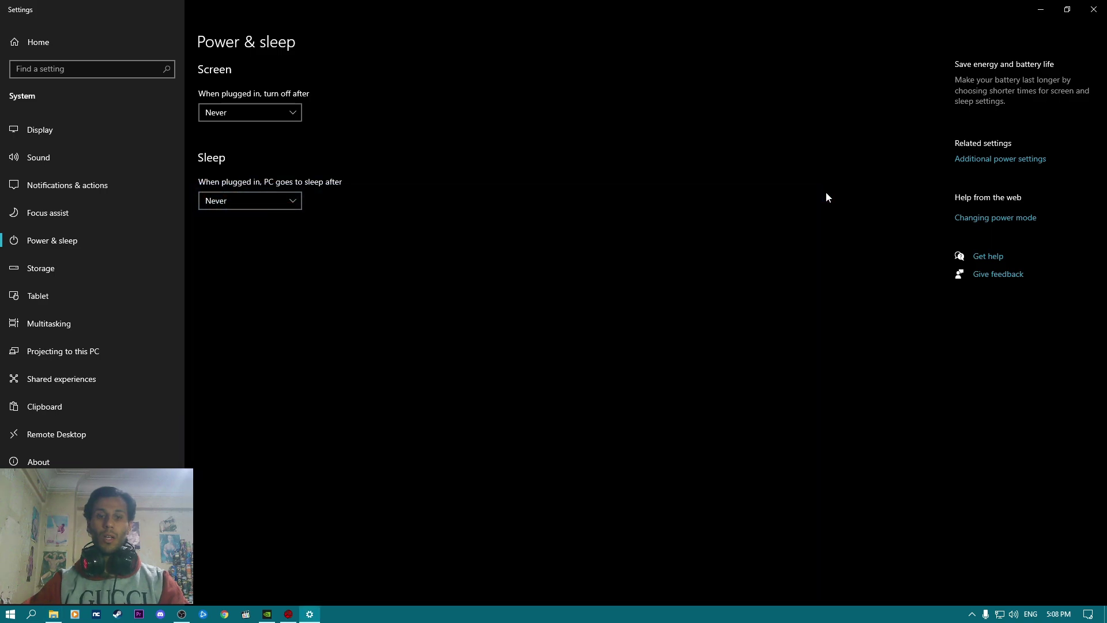
# Step: Permanently delete everything in the user's AppData Local Temp folder, skipping all files in use, and close the folder
pyautogui.press('super+r')
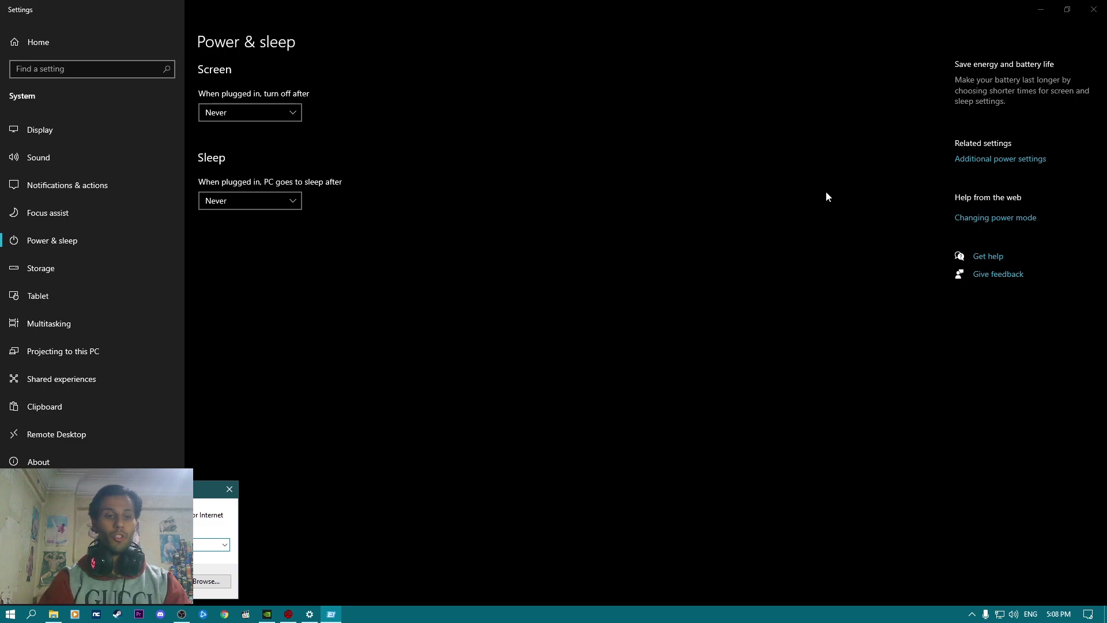
pyautogui.press('Return')
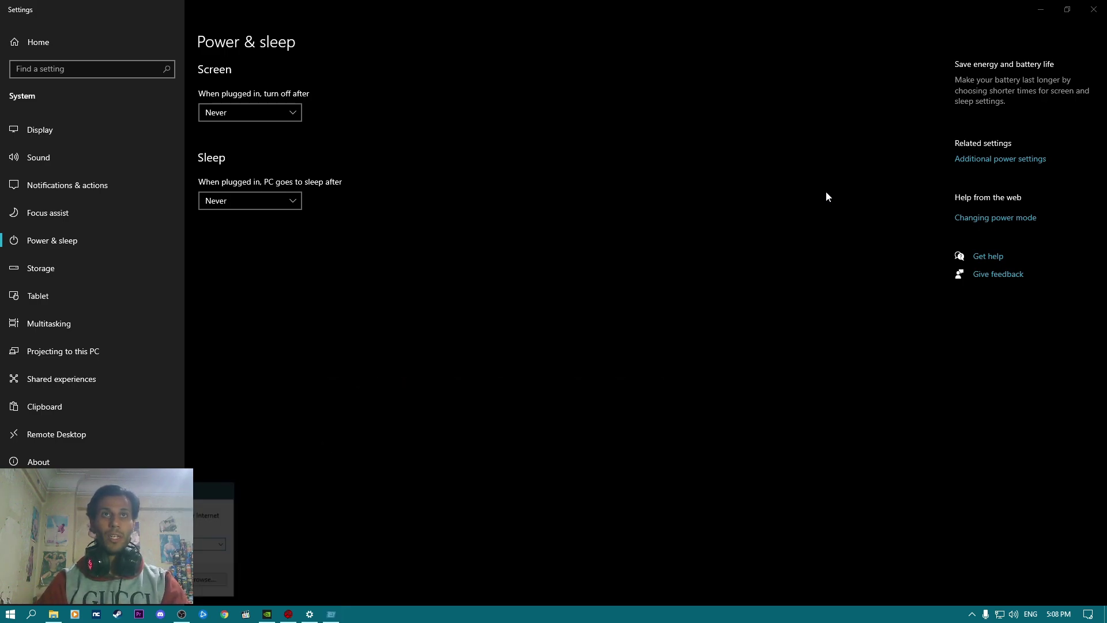
pyautogui.click(448, 332)
pyautogui.hotkey('ctrl', 'a')
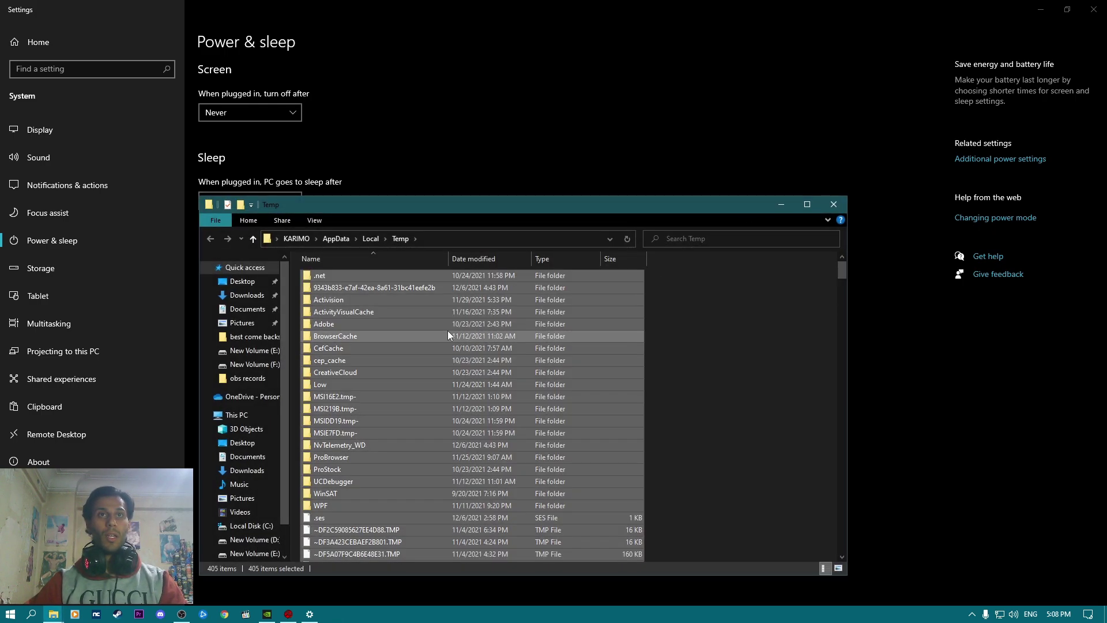
pyautogui.hotkey('shift', 'Delete')
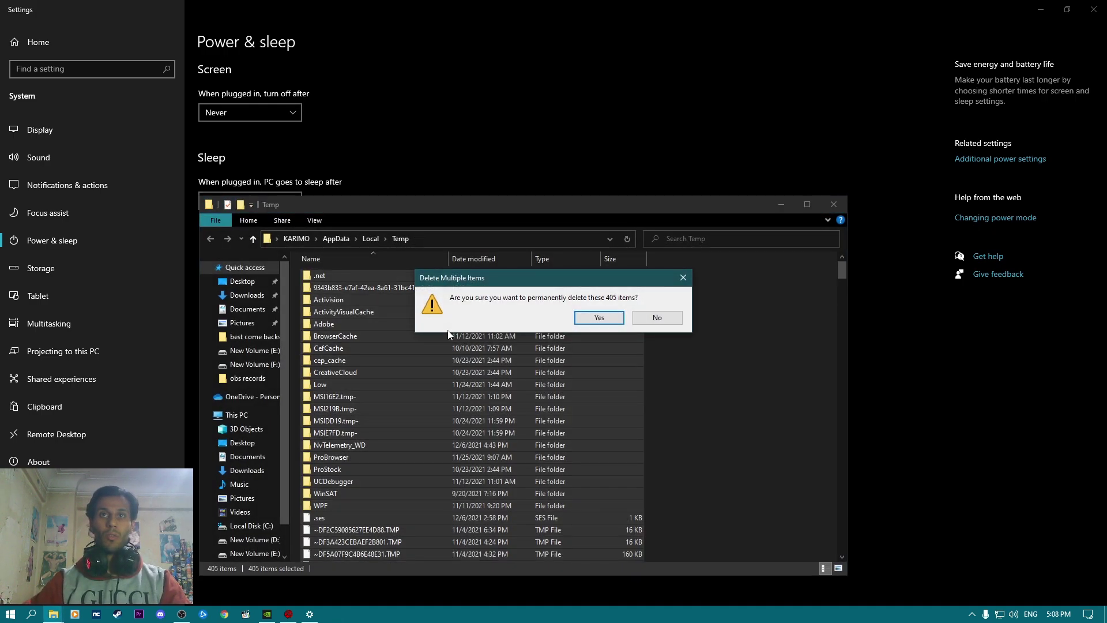
pyautogui.click(599, 317)
pyautogui.click(443, 235)
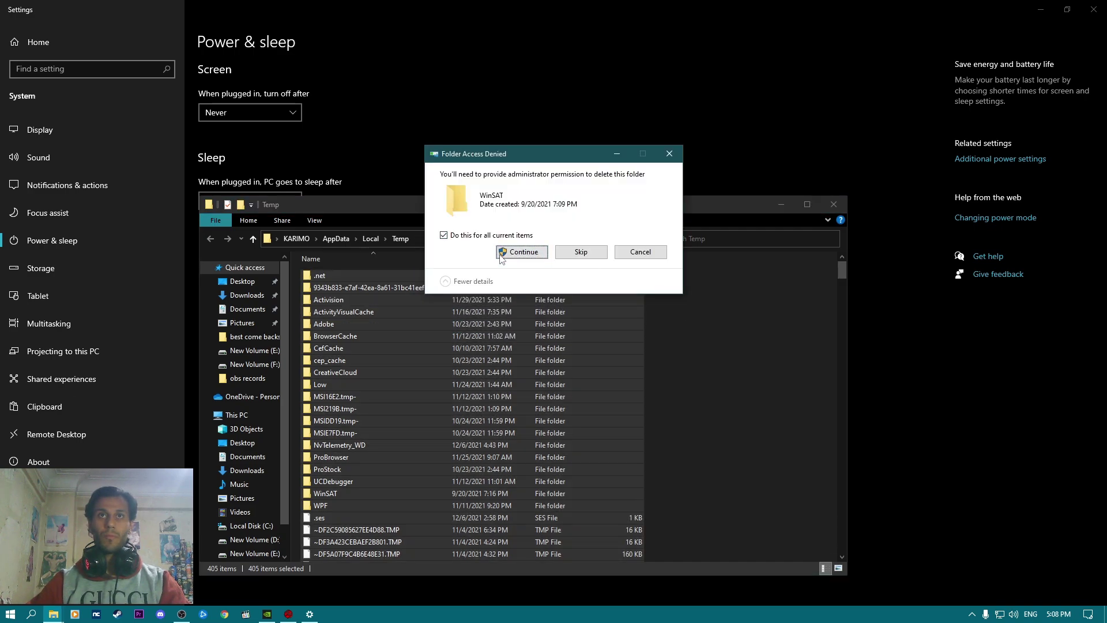
pyautogui.click(564, 255)
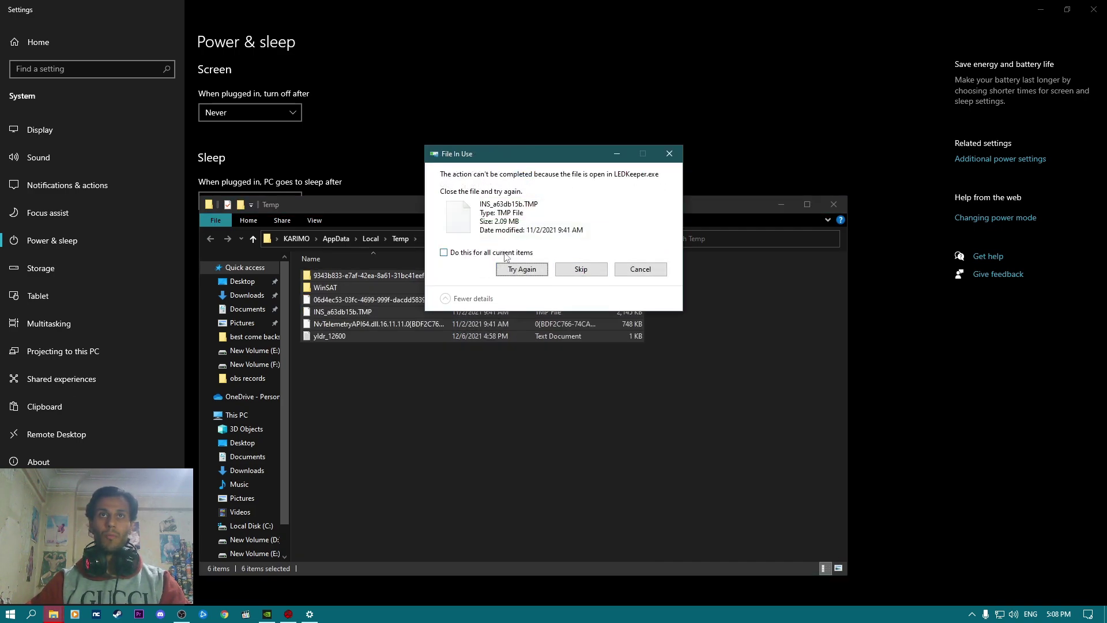
pyautogui.click(443, 252)
pyautogui.click(581, 268)
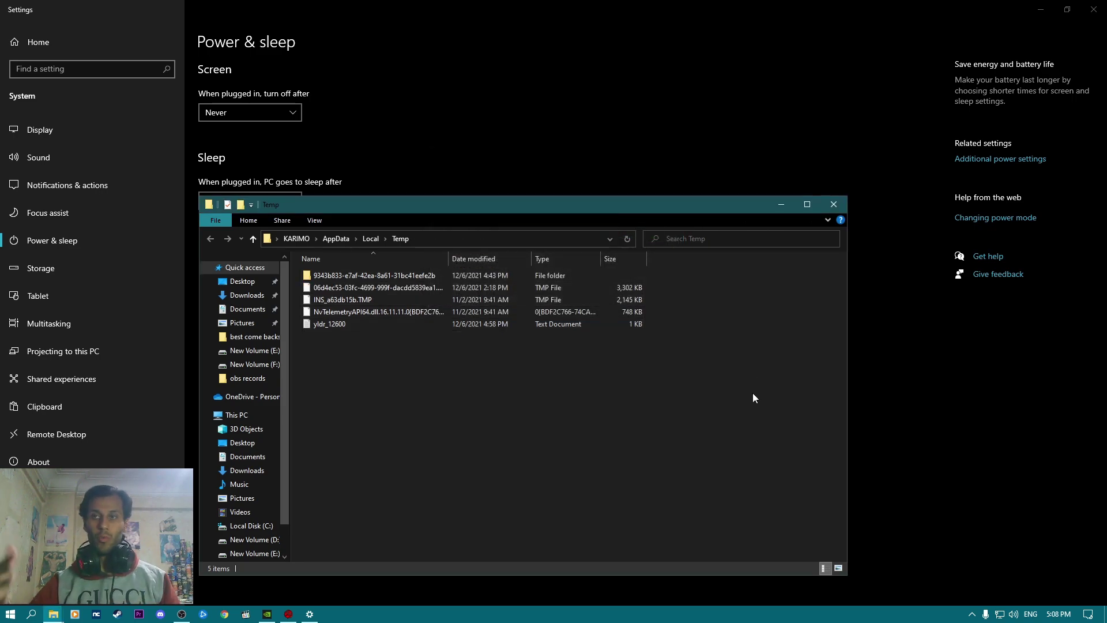
pyautogui.click(834, 211)
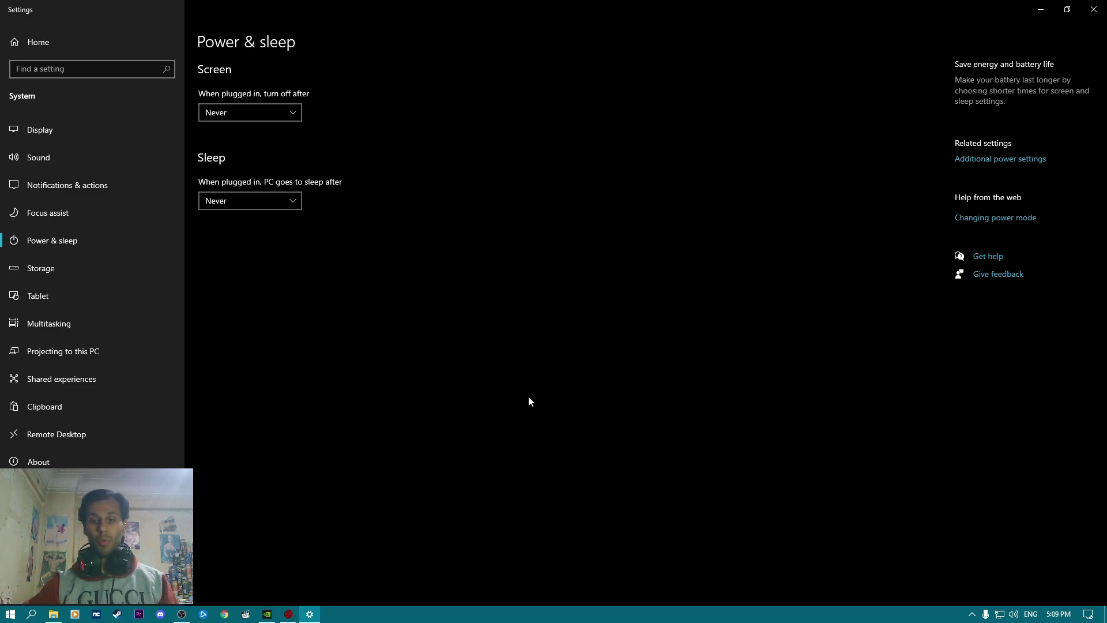
# Step: Show the computer's drives and open the Optimize and defragment tool from the properties of New Volume (D:)
pyautogui.press('super+e')
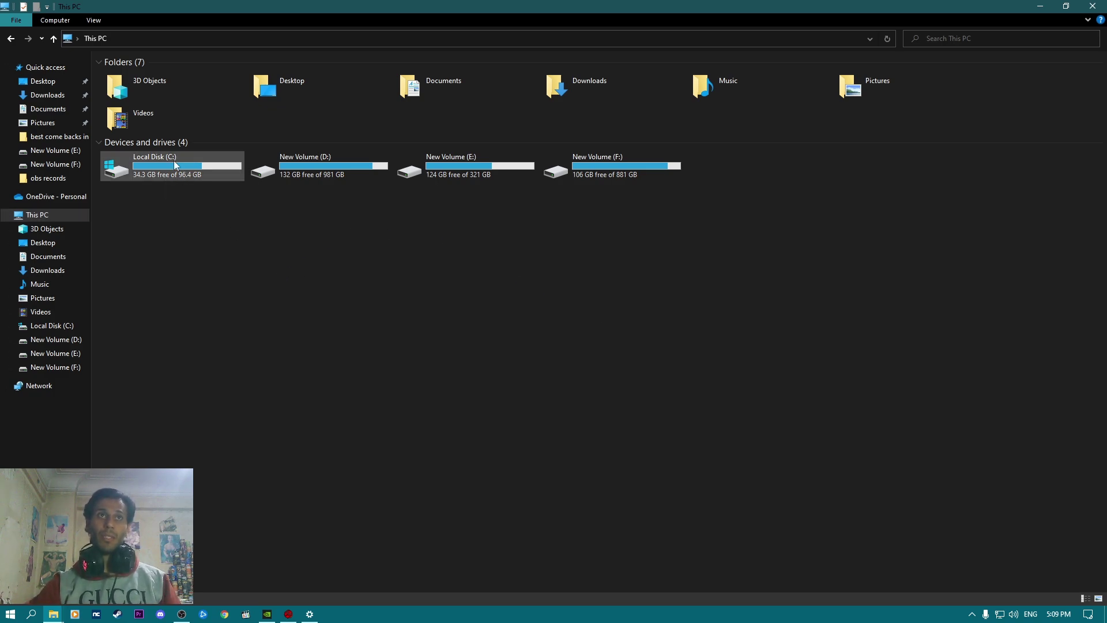
pyautogui.moveTo(175, 165)
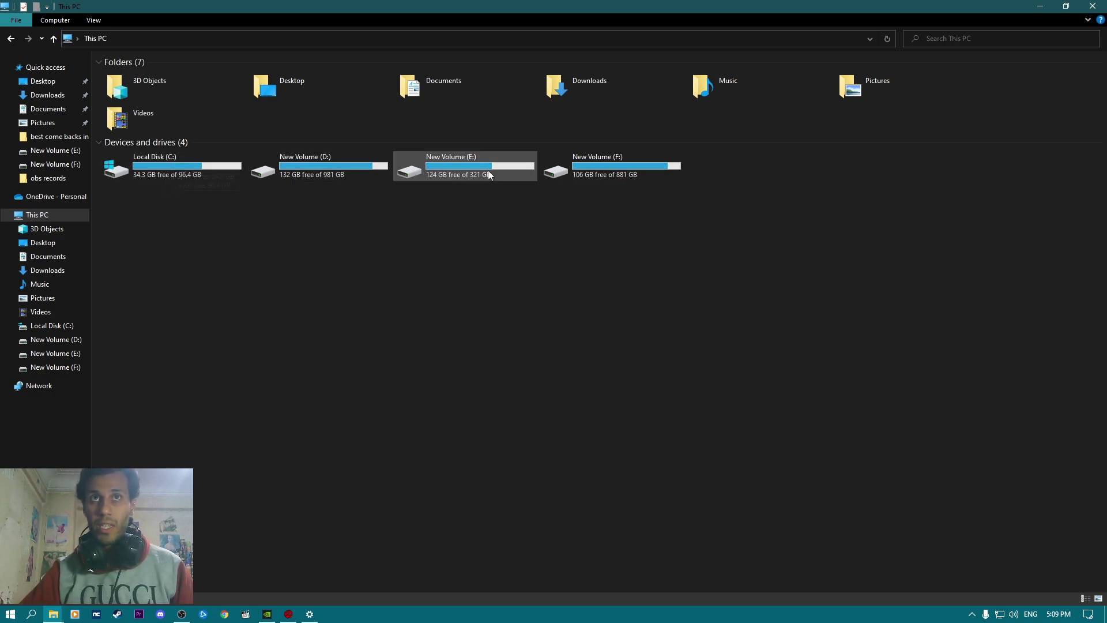
pyautogui.moveTo(489, 174)
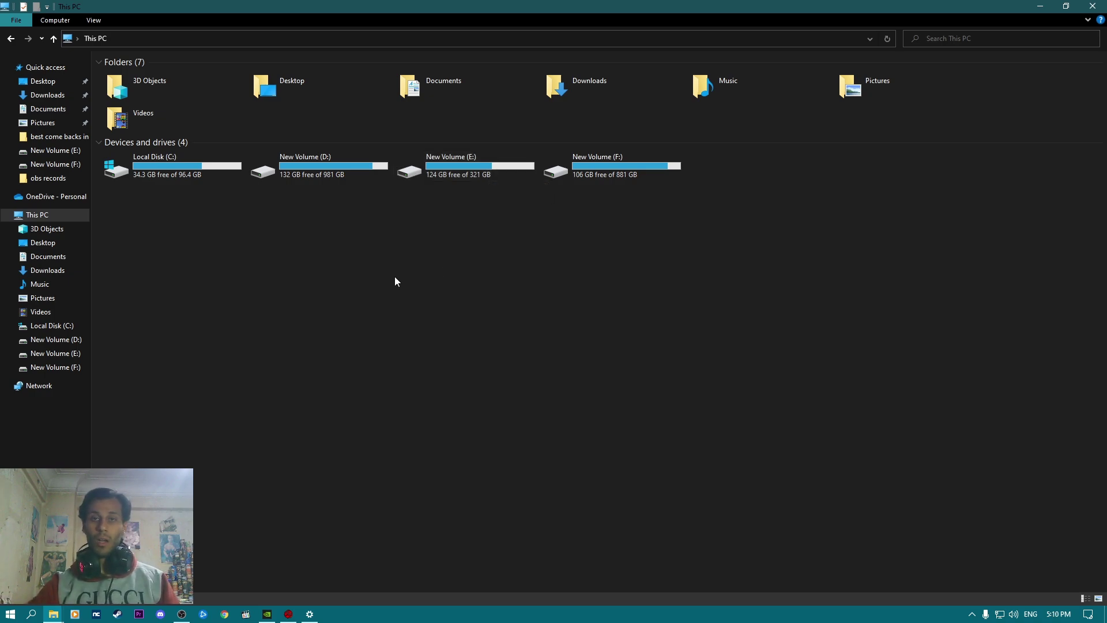
pyautogui.click(331, 174)
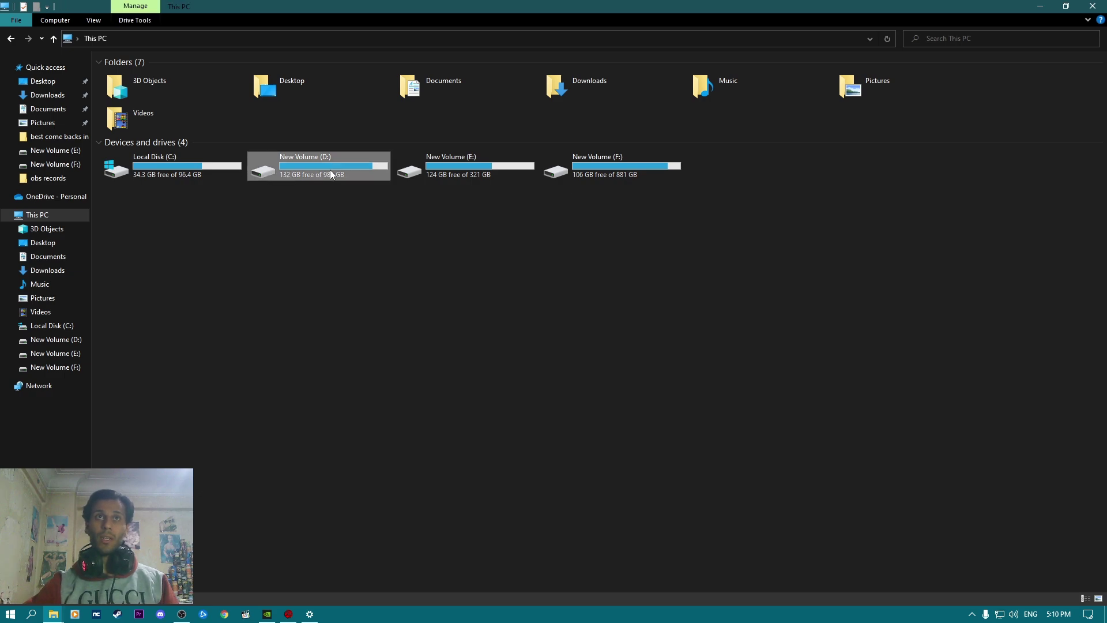
pyautogui.rightClick(331, 174)
pyautogui.click(469, 407)
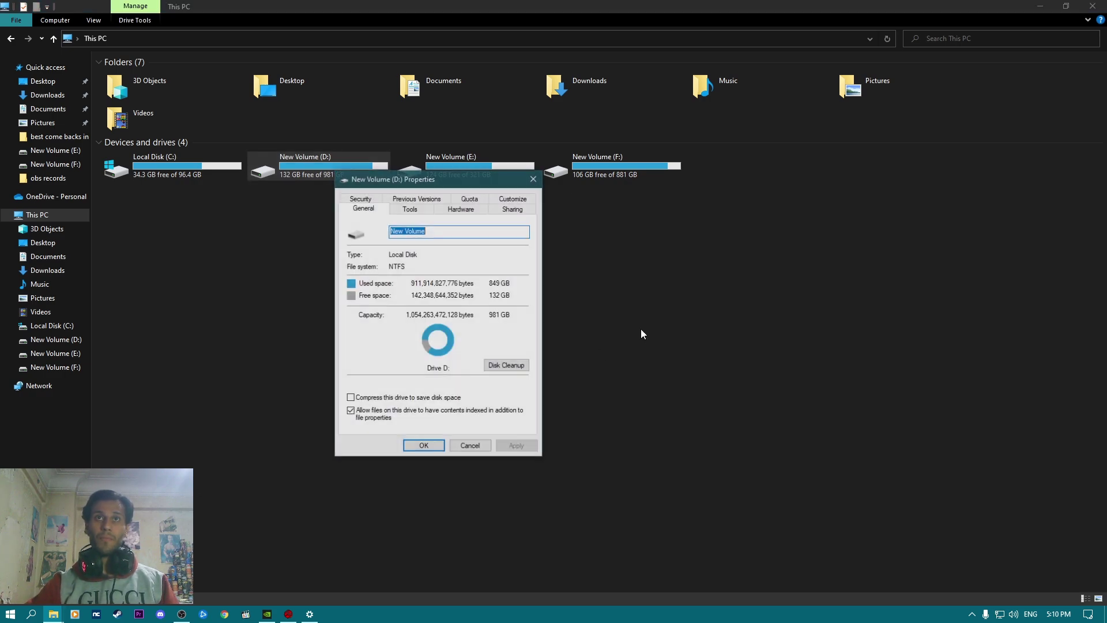
pyautogui.click(458, 214)
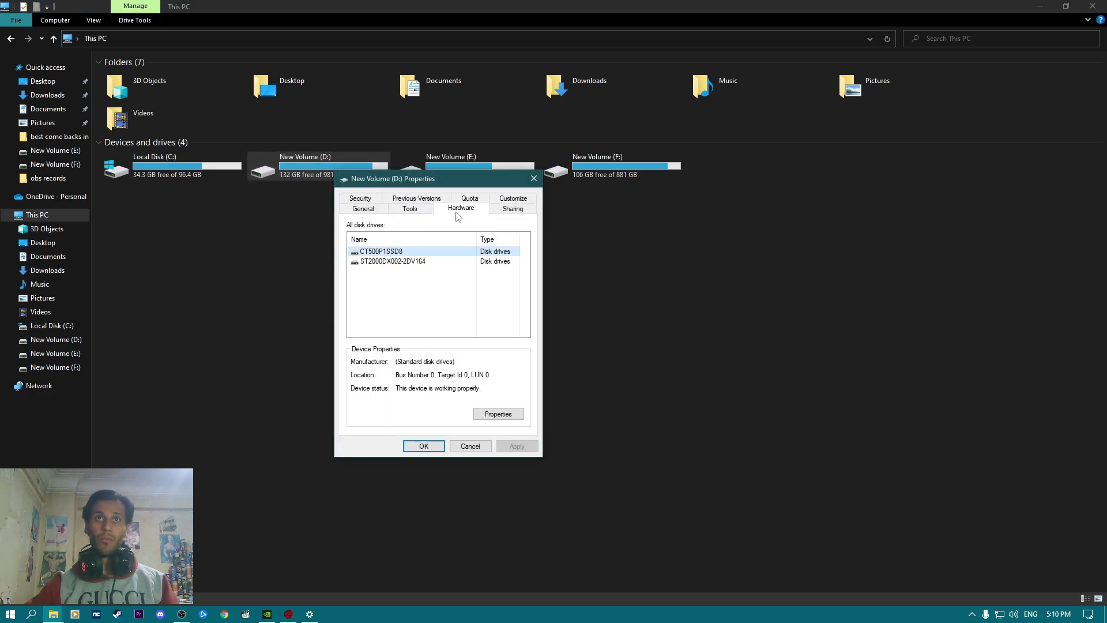
pyautogui.click(423, 213)
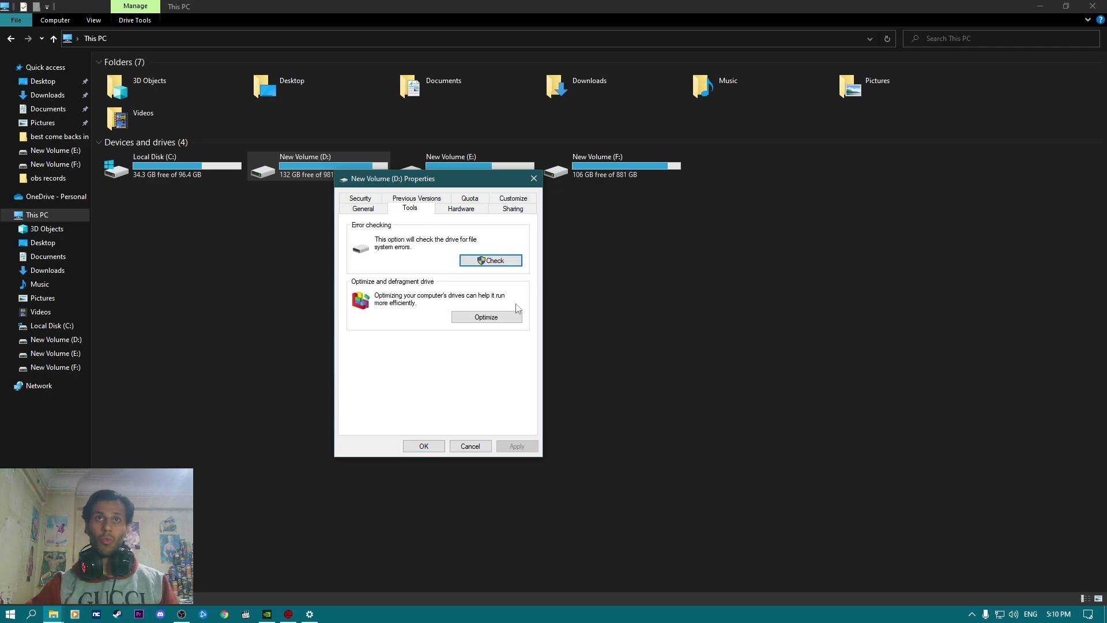
pyautogui.click(481, 319)
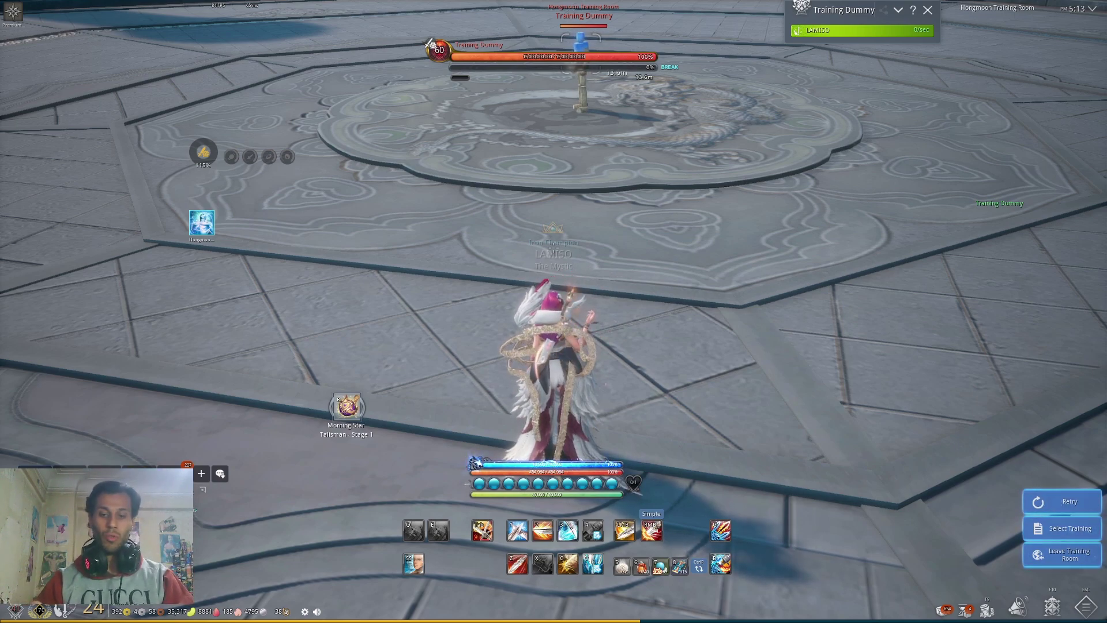
# Step: Show the available priority levels, including Realtime, for the BNSR.exe process in Task Manager
pyautogui.press('u')
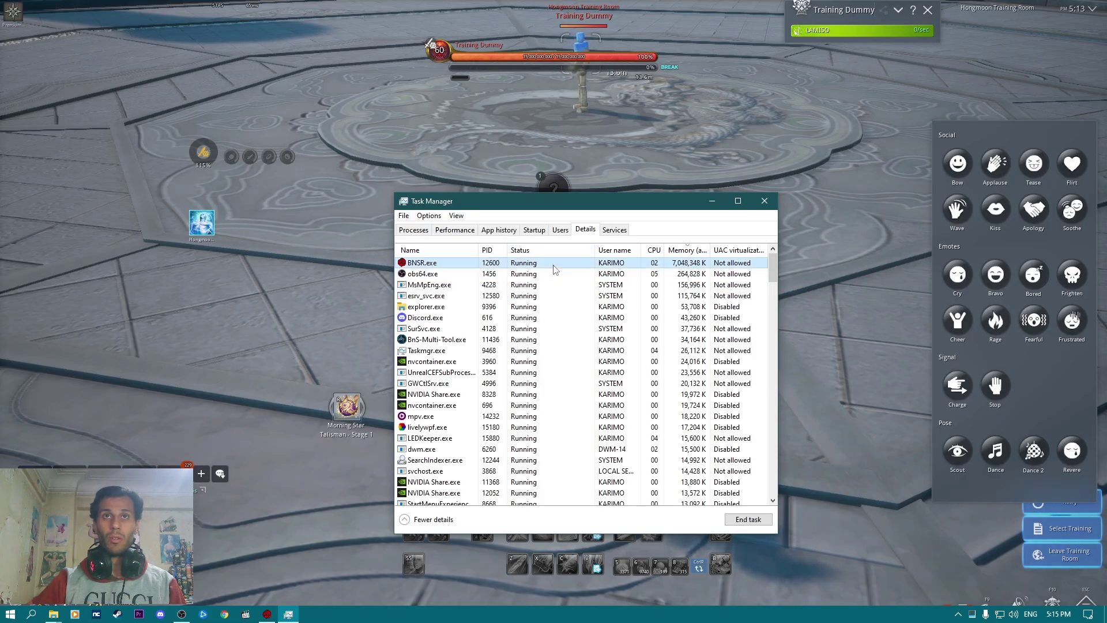
pyautogui.rightClick(554, 270)
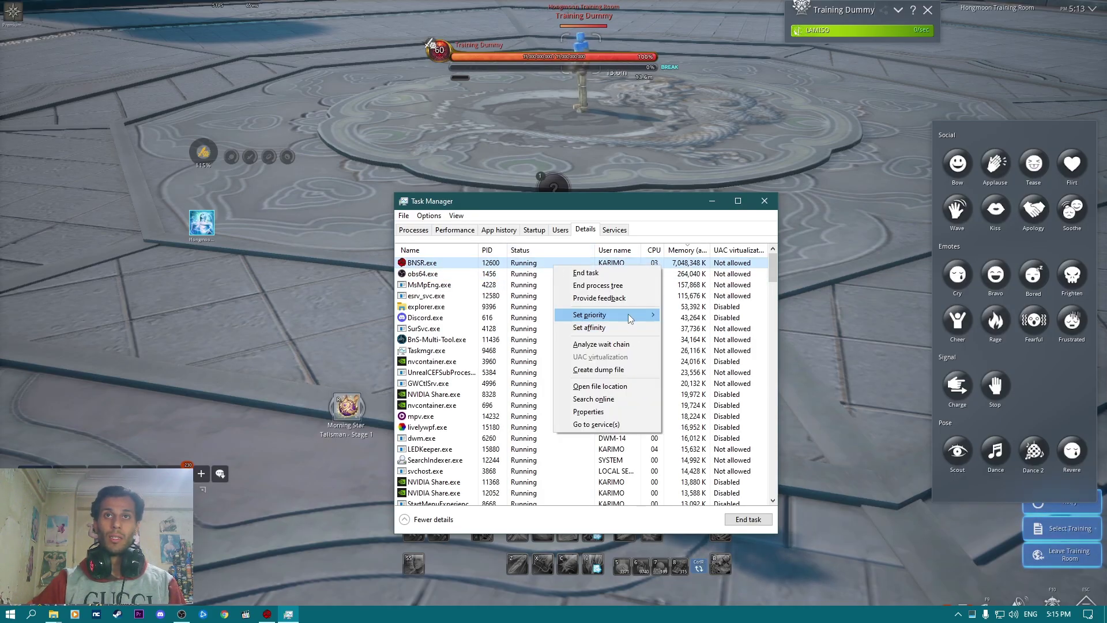
pyautogui.moveTo(628, 316)
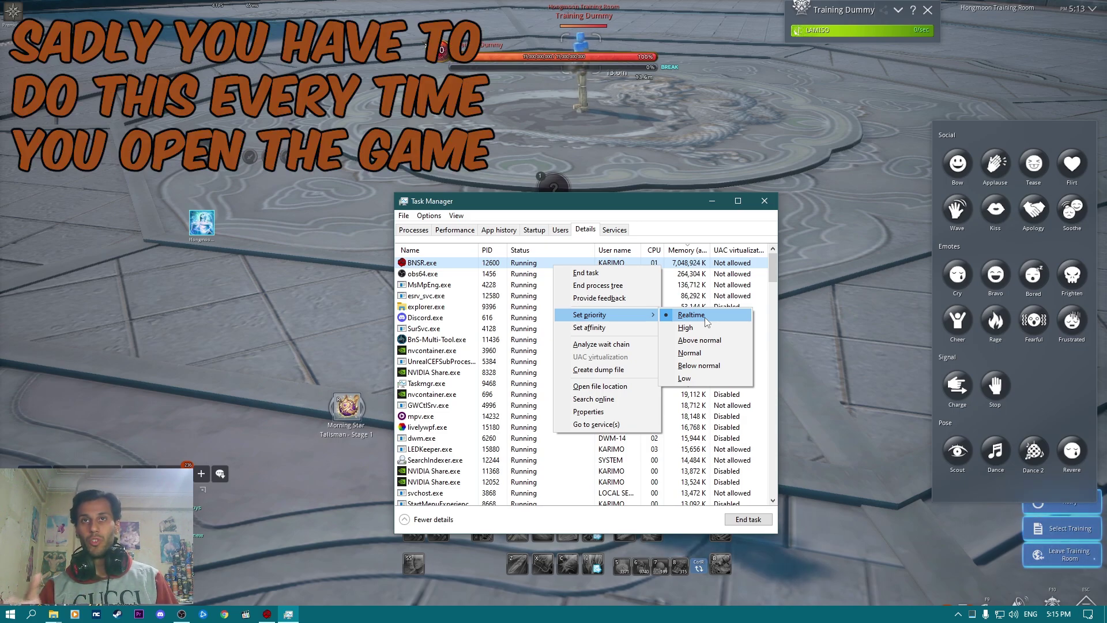
# Step: Open BNSR.exe's processor affinity, disable and re-enable CPU 0, apply it with all processors allowed, and close Task Manager
pyautogui.click(627, 333)
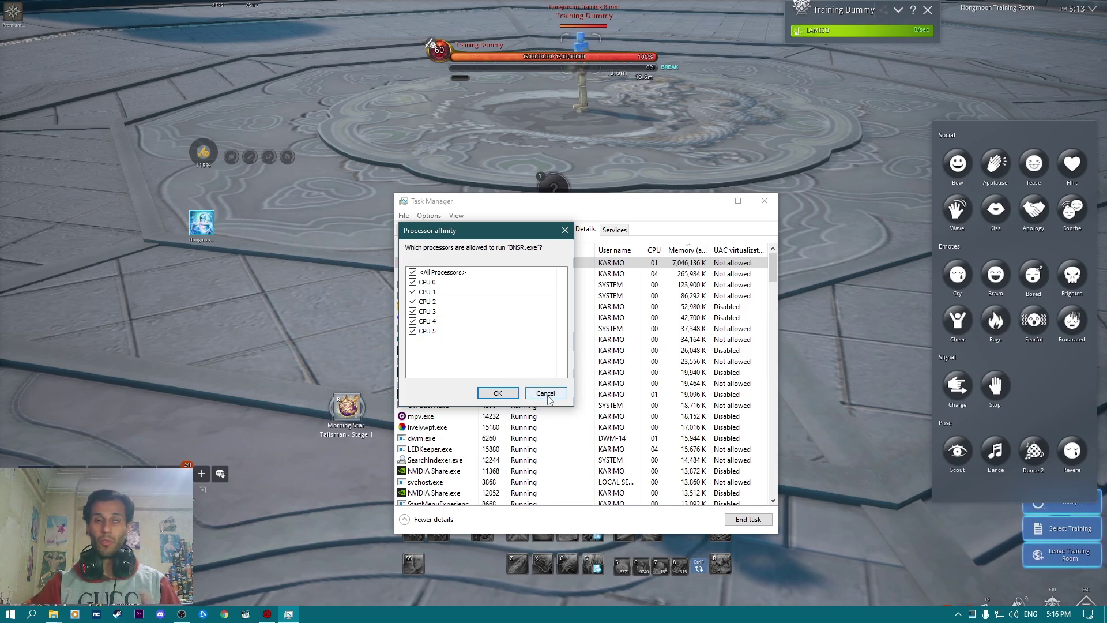
pyautogui.click(413, 283)
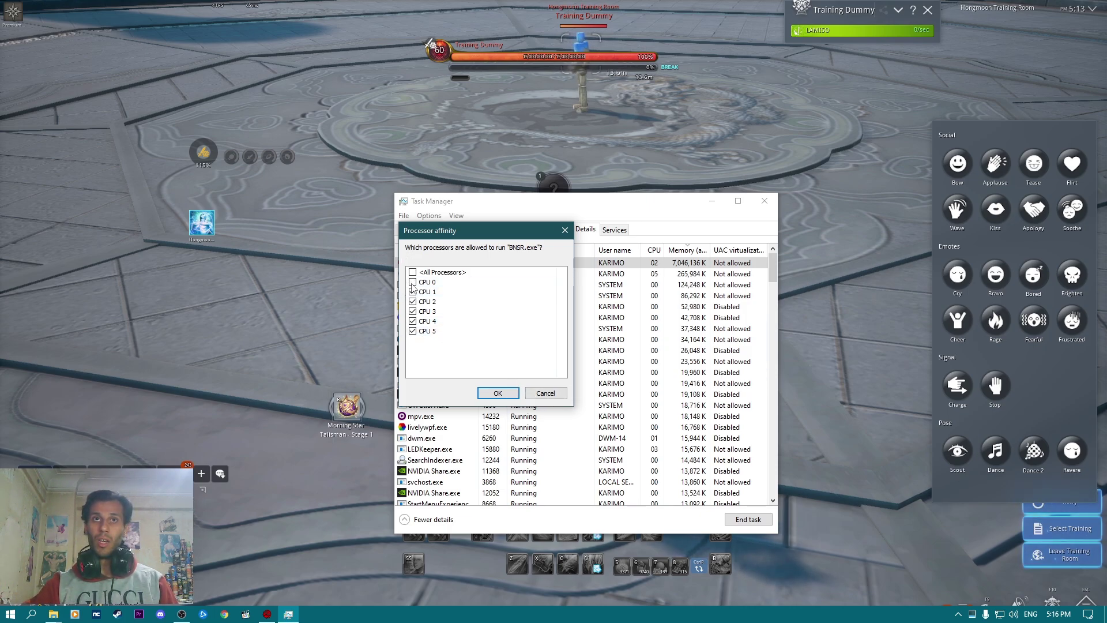
pyautogui.click(413, 283)
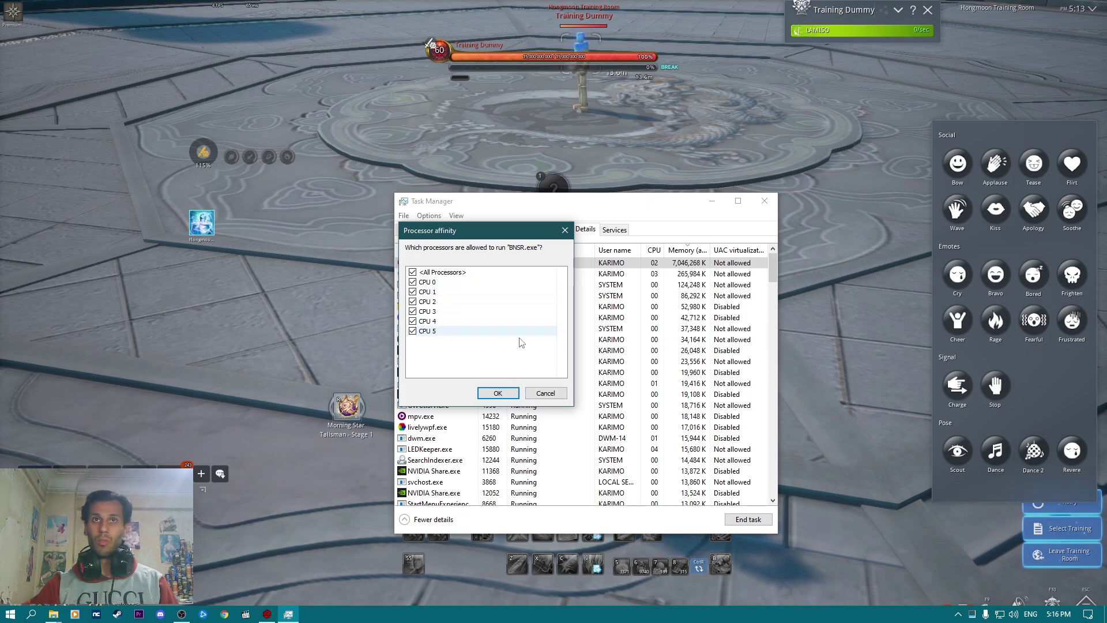
pyautogui.click(497, 393)
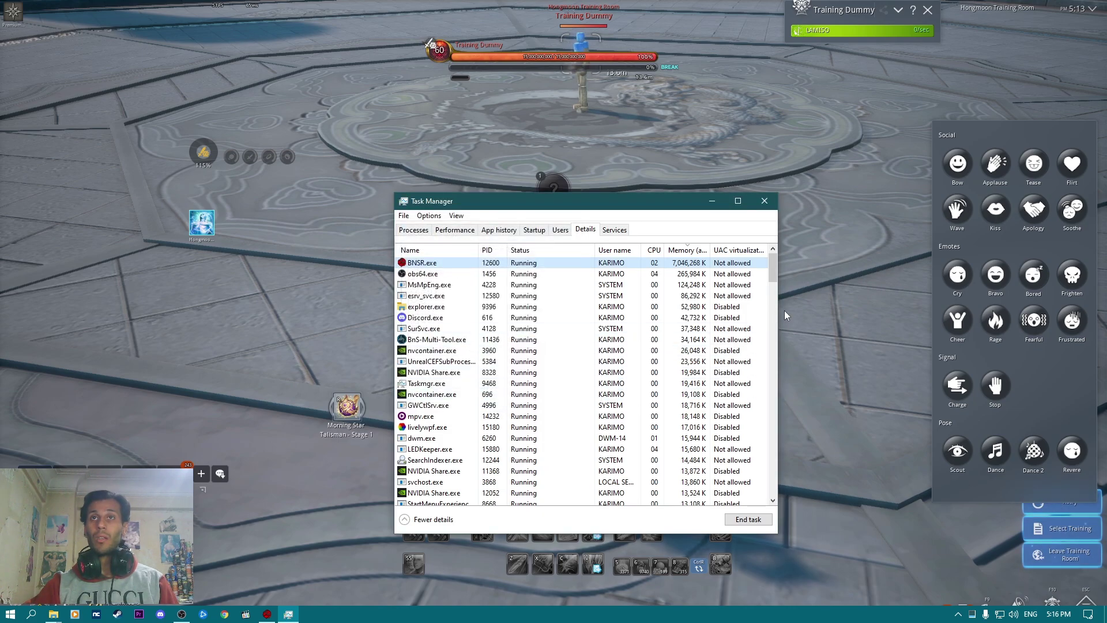
pyautogui.click(765, 201)
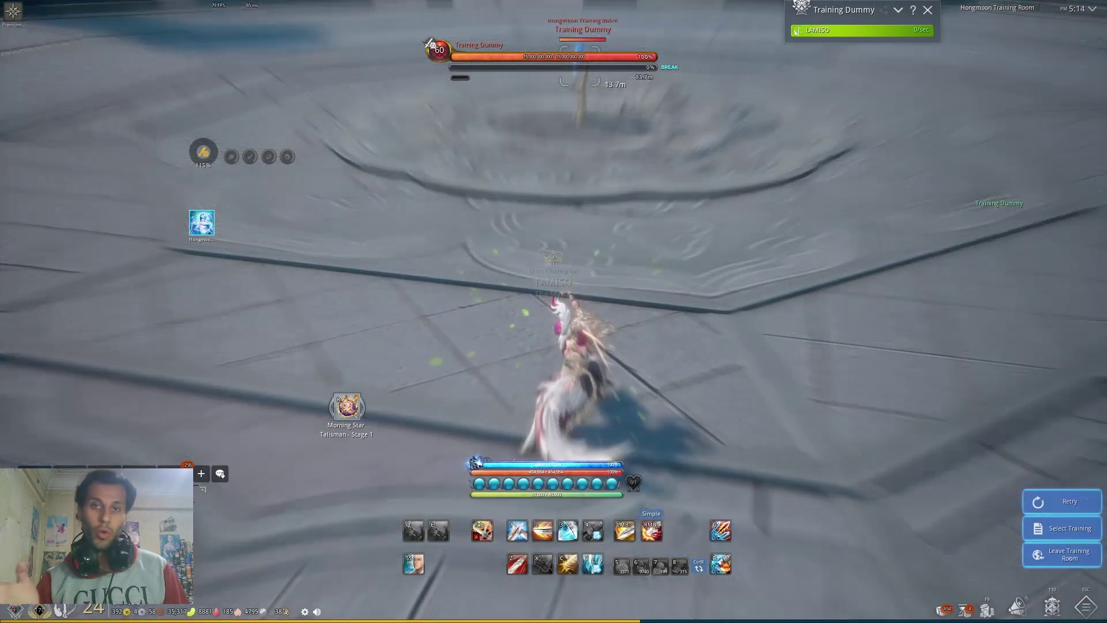